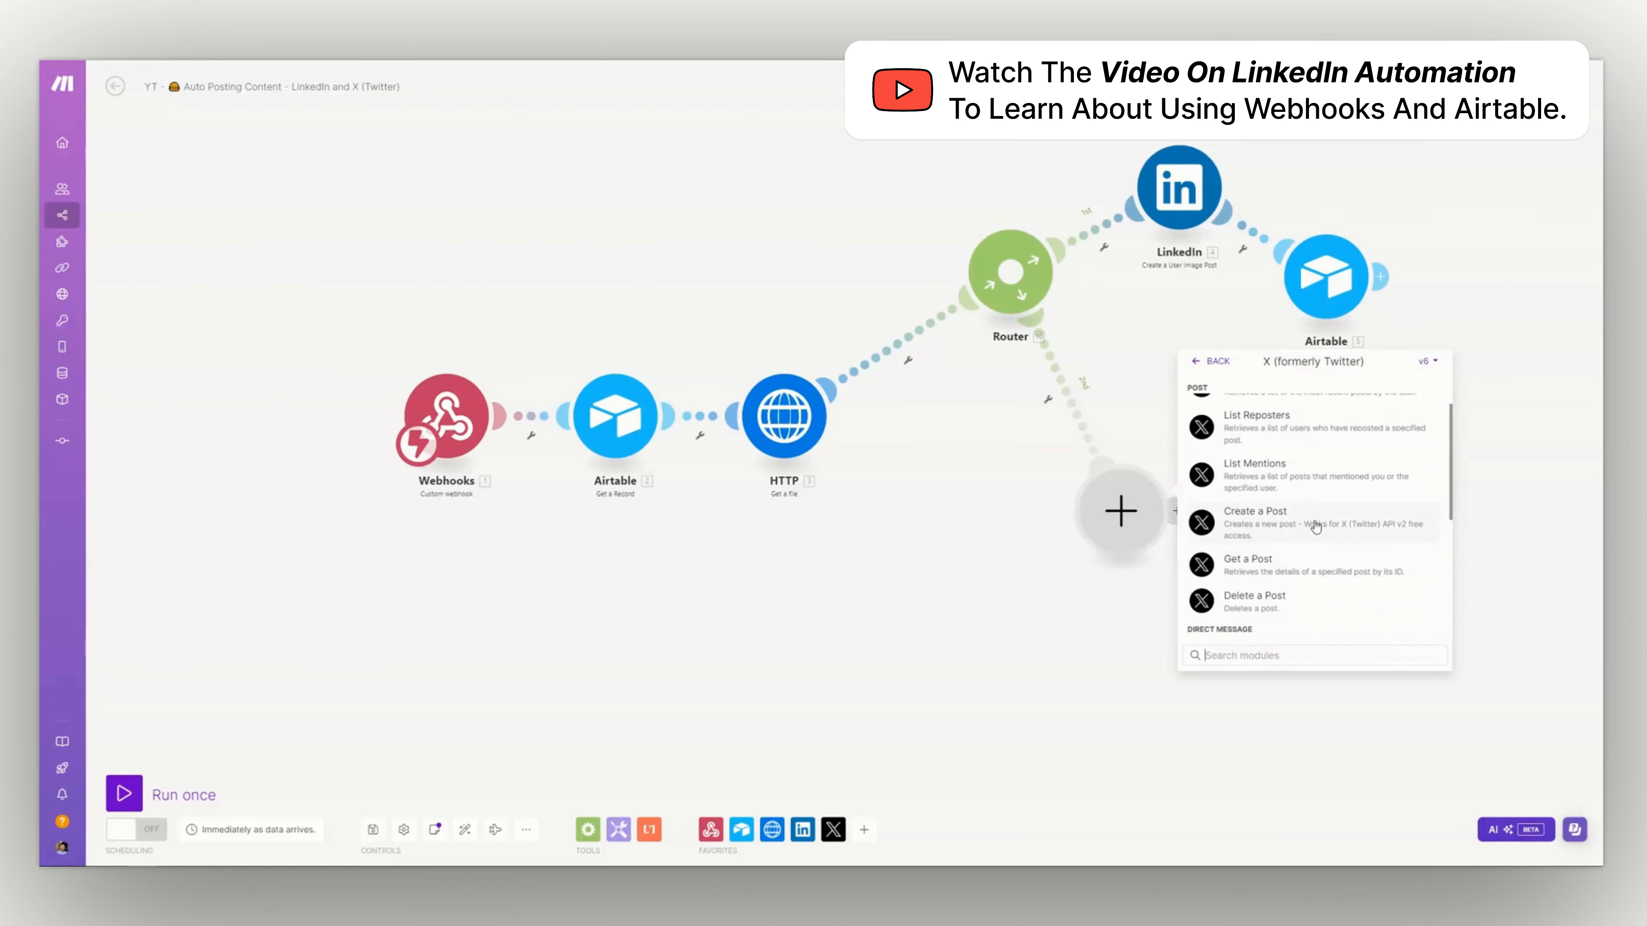
Add the X (formerly Twitter) Create a Post module to the router's second route and start creating its connection
click(1313, 526)
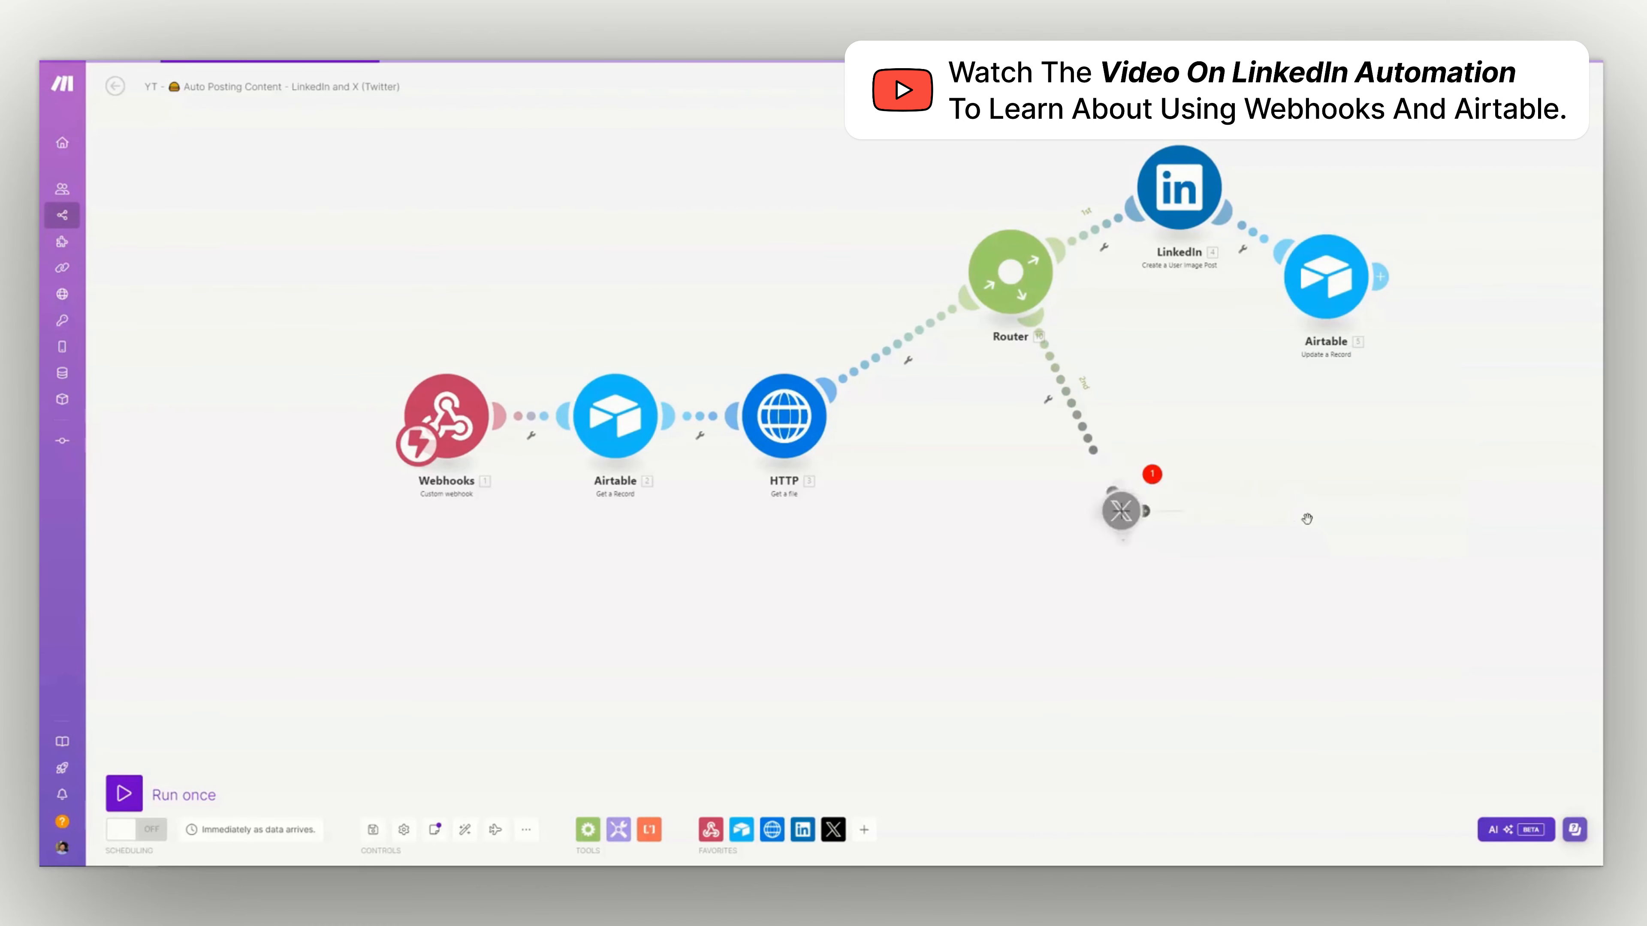
scroll(625, 453, down, 3)
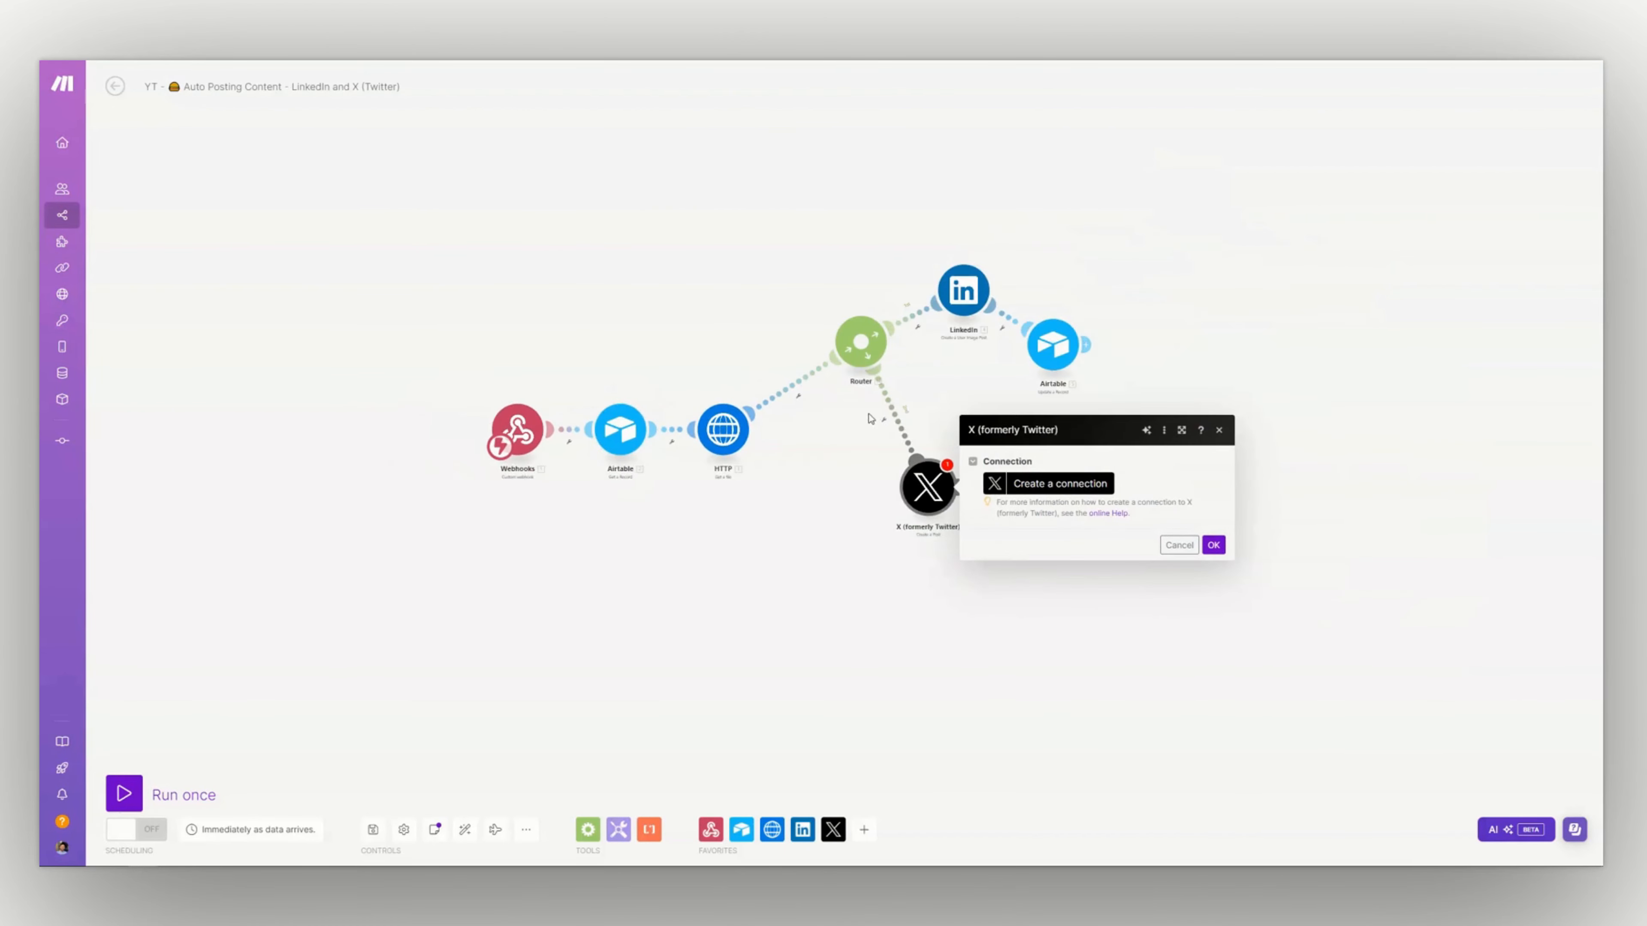
scroll(837, 407, up, 3)
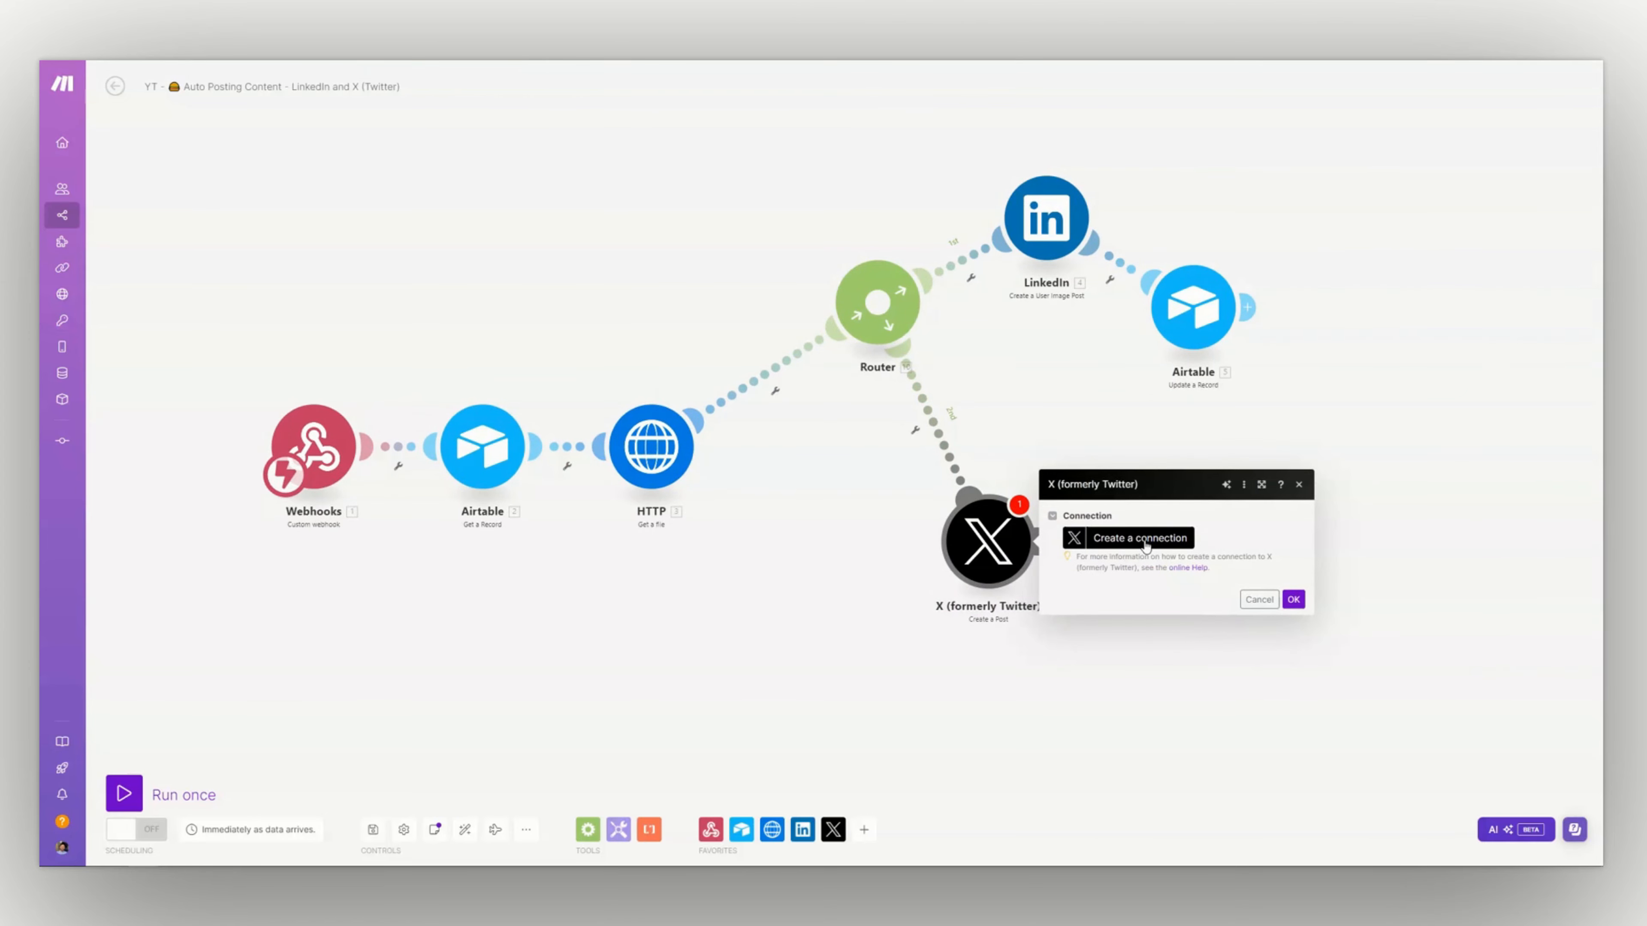
click(1145, 544)
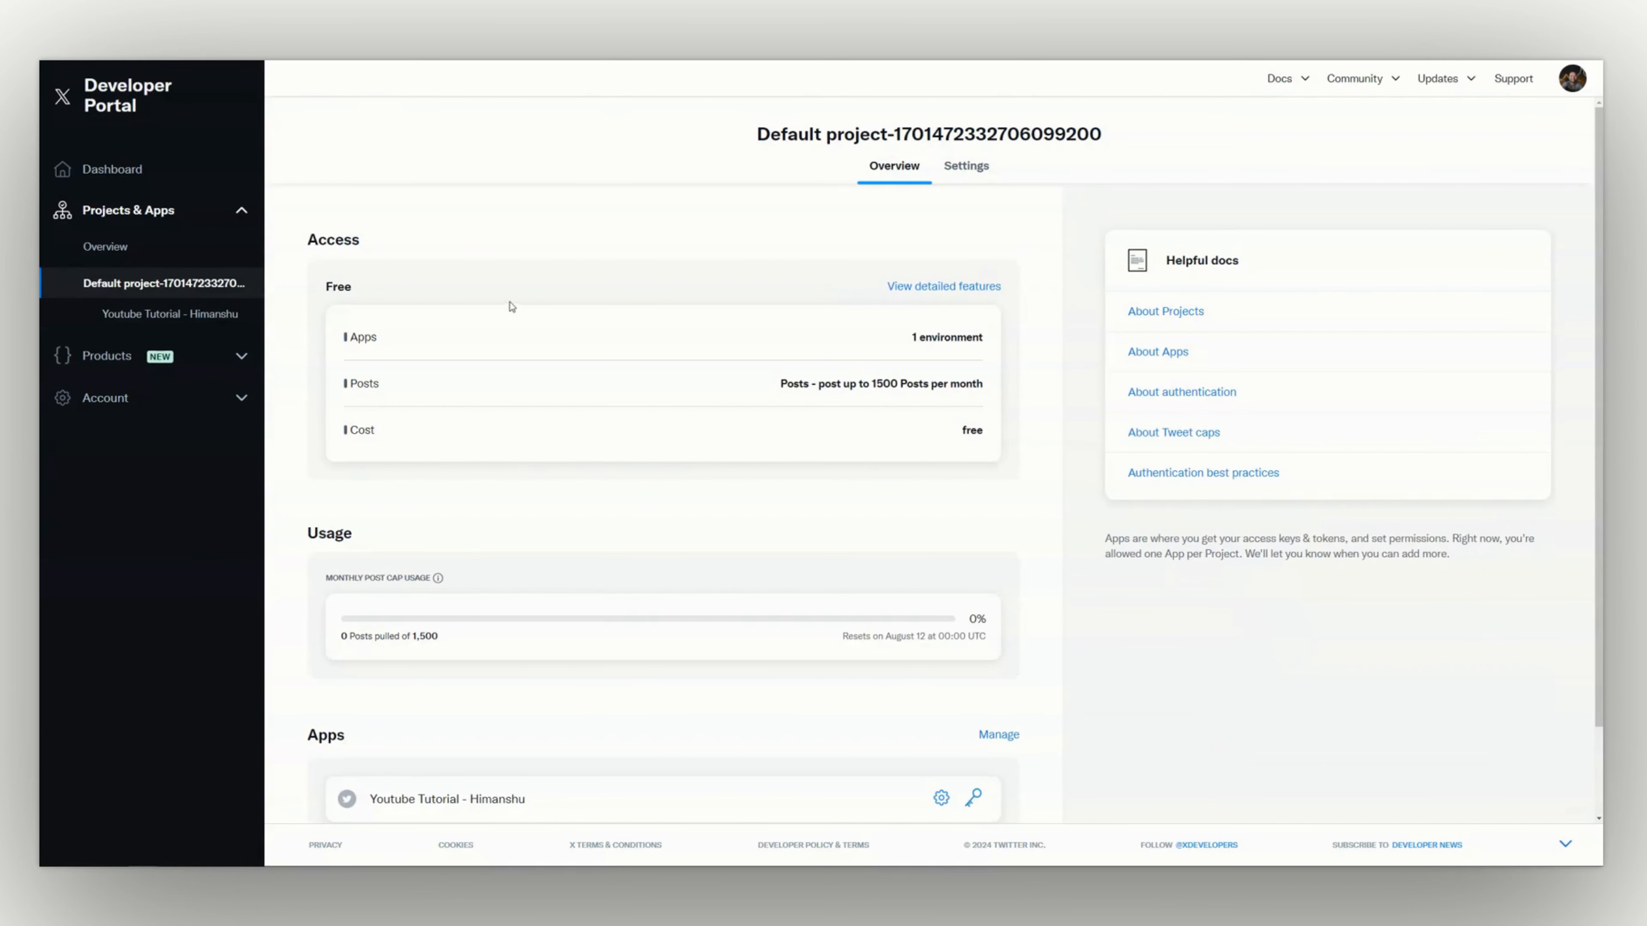
Switch to the X Developer Portal, review the default project's access and usage, and open the settings of its app
scroll(512, 306, down, 2)
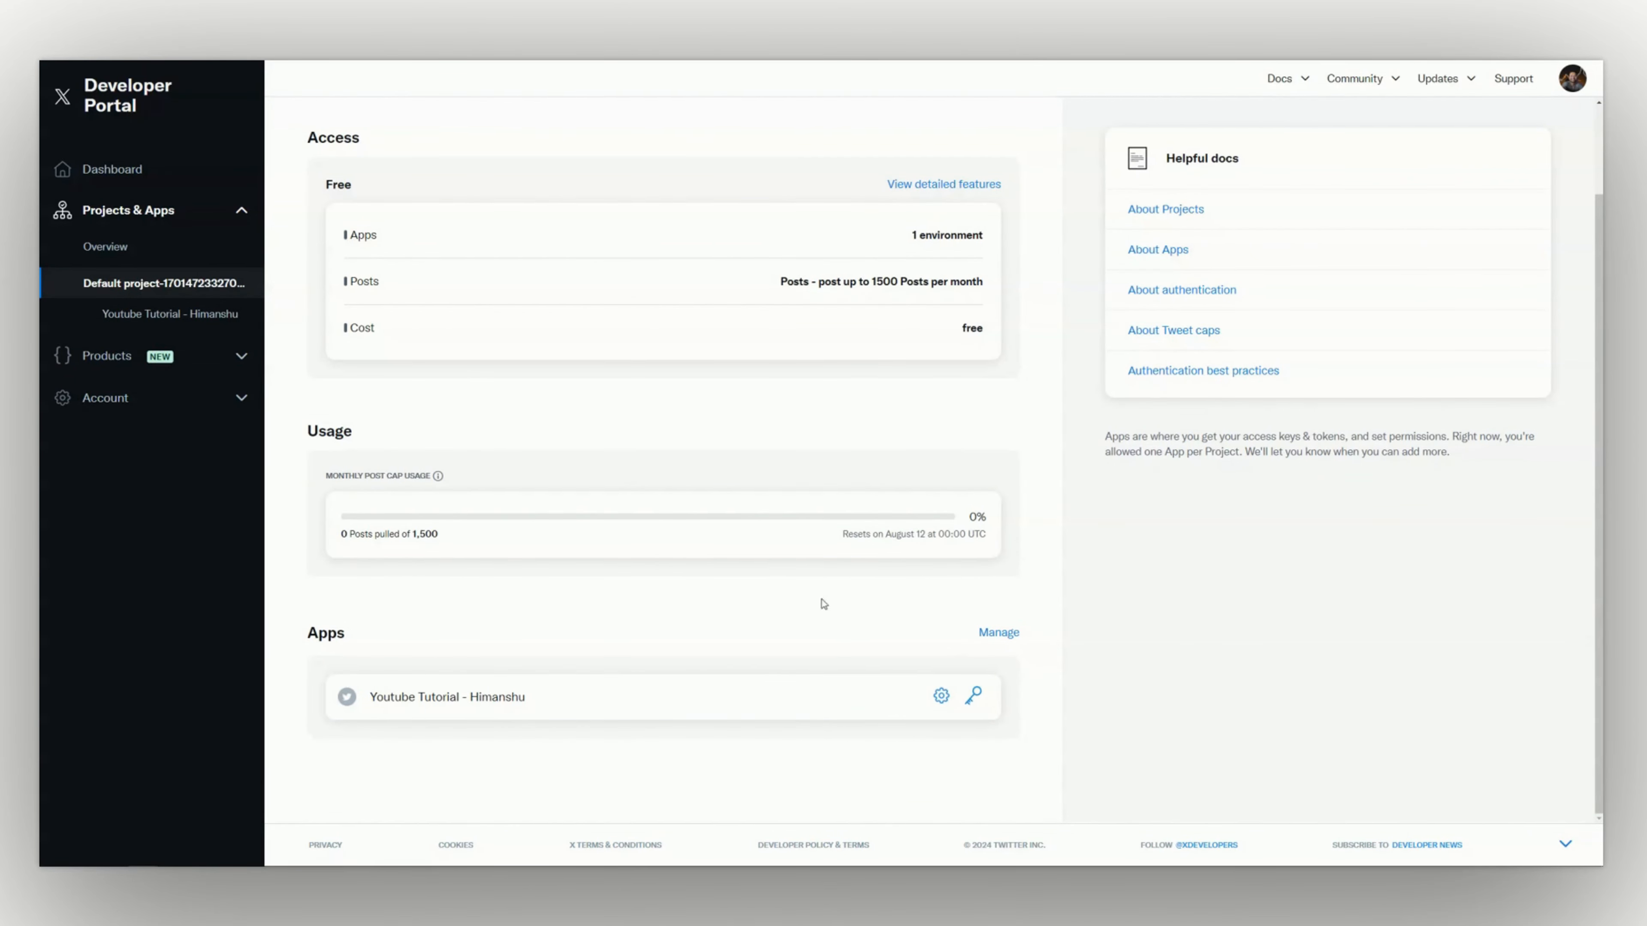
scroll(731, 617, up, 3)
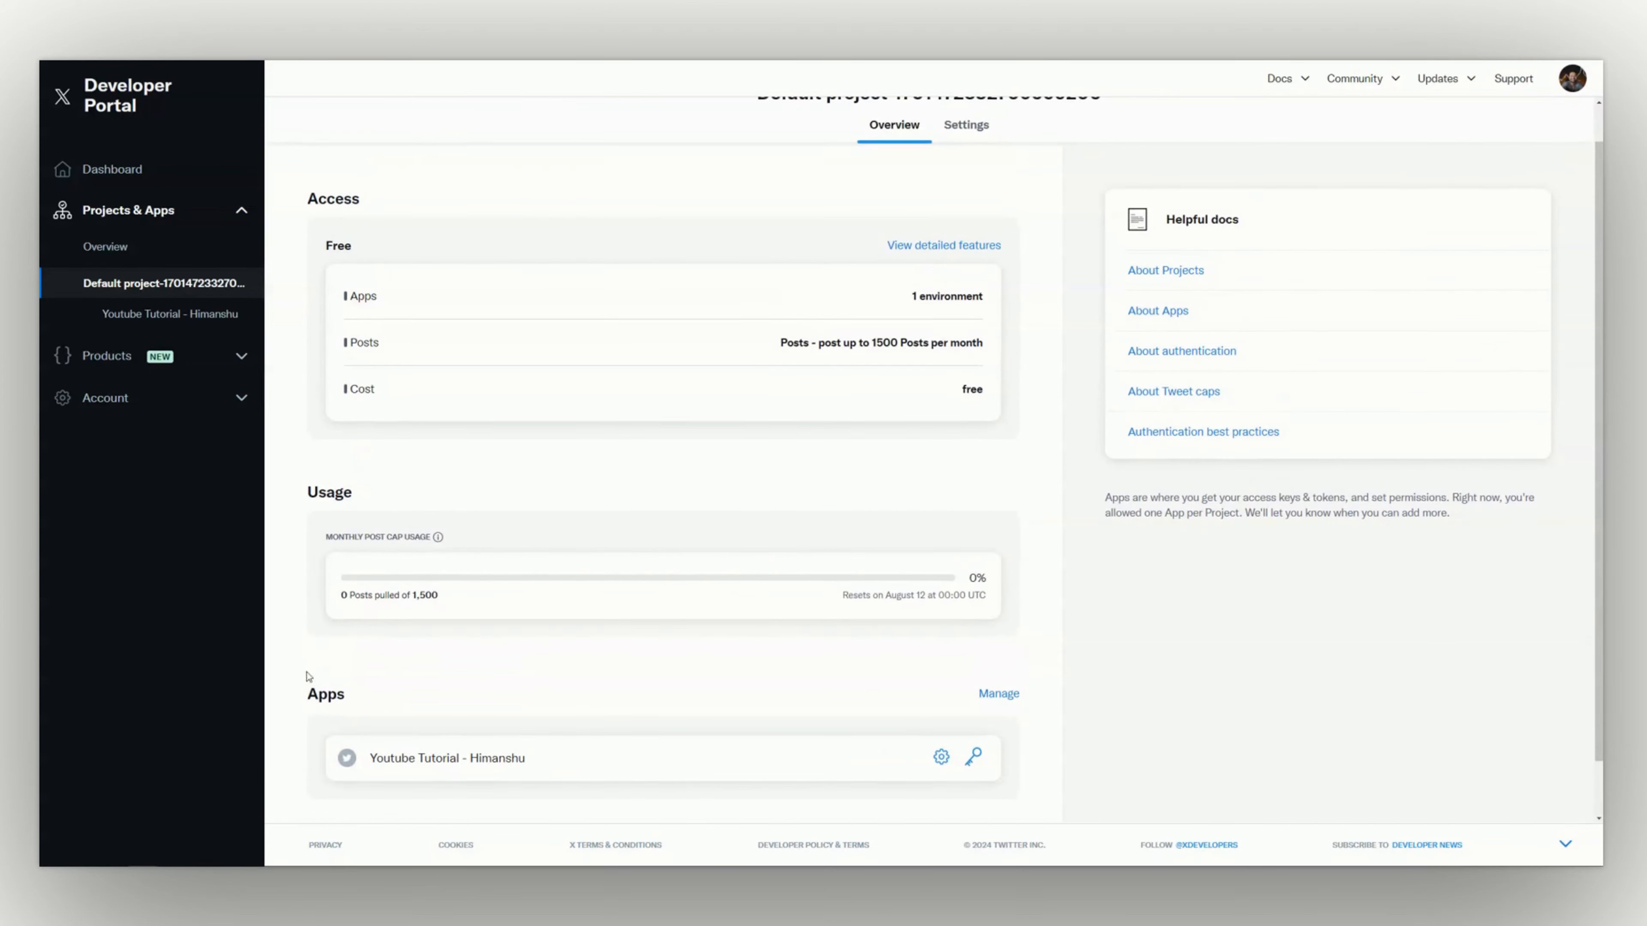
scroll(895, 707, down, 3)
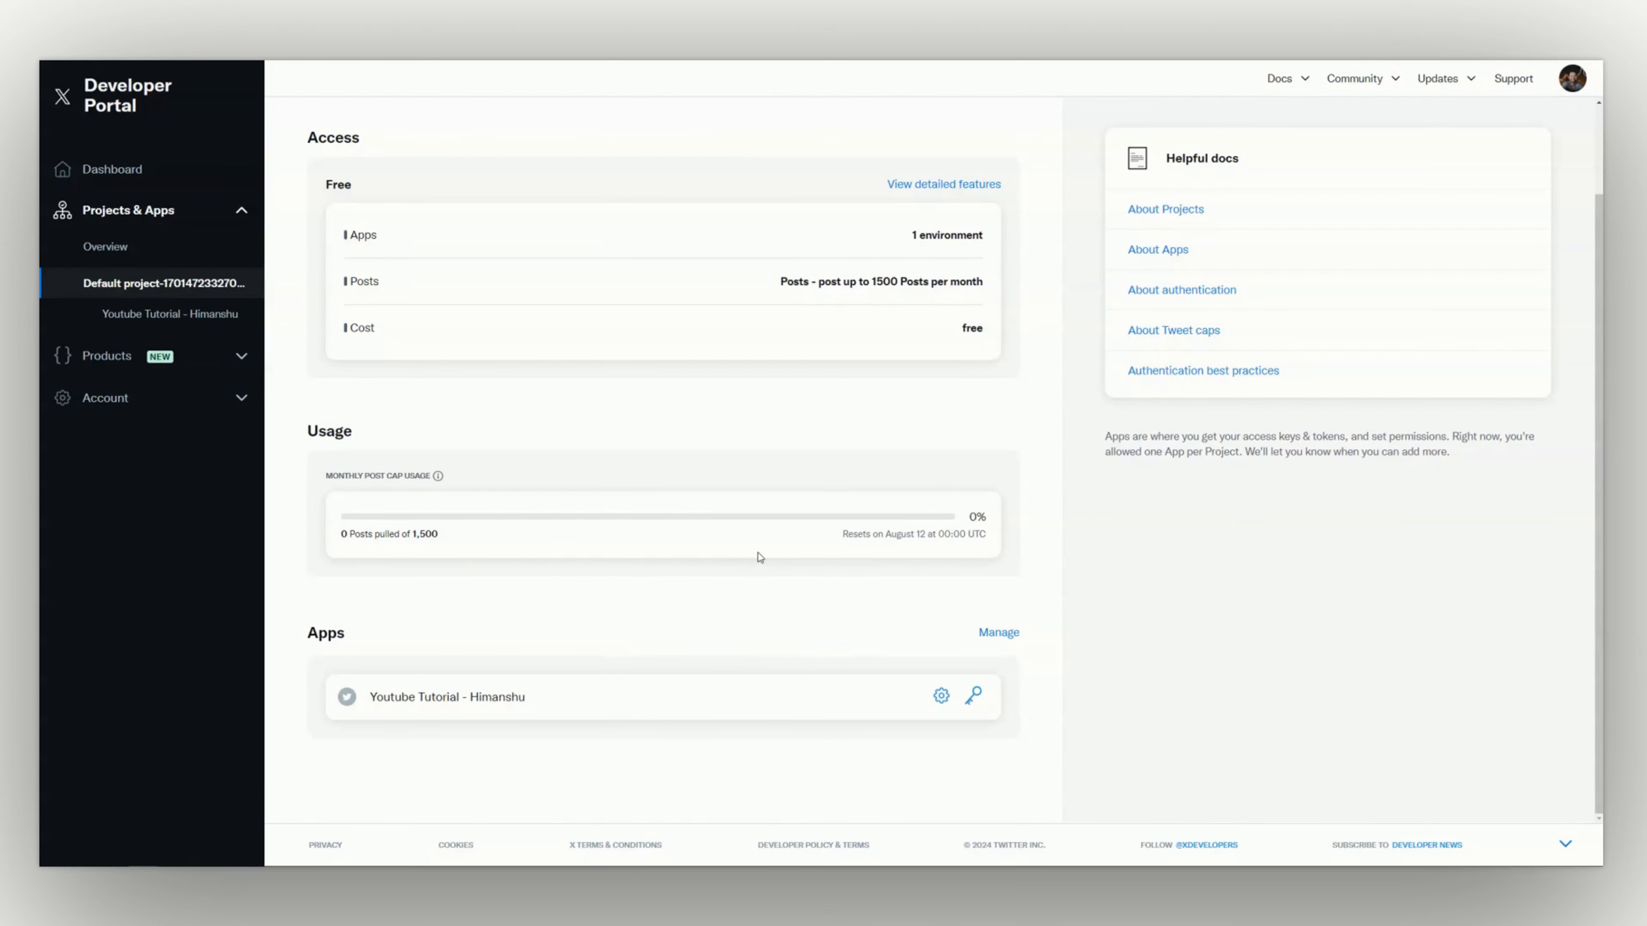
scroll(760, 557, up, 3)
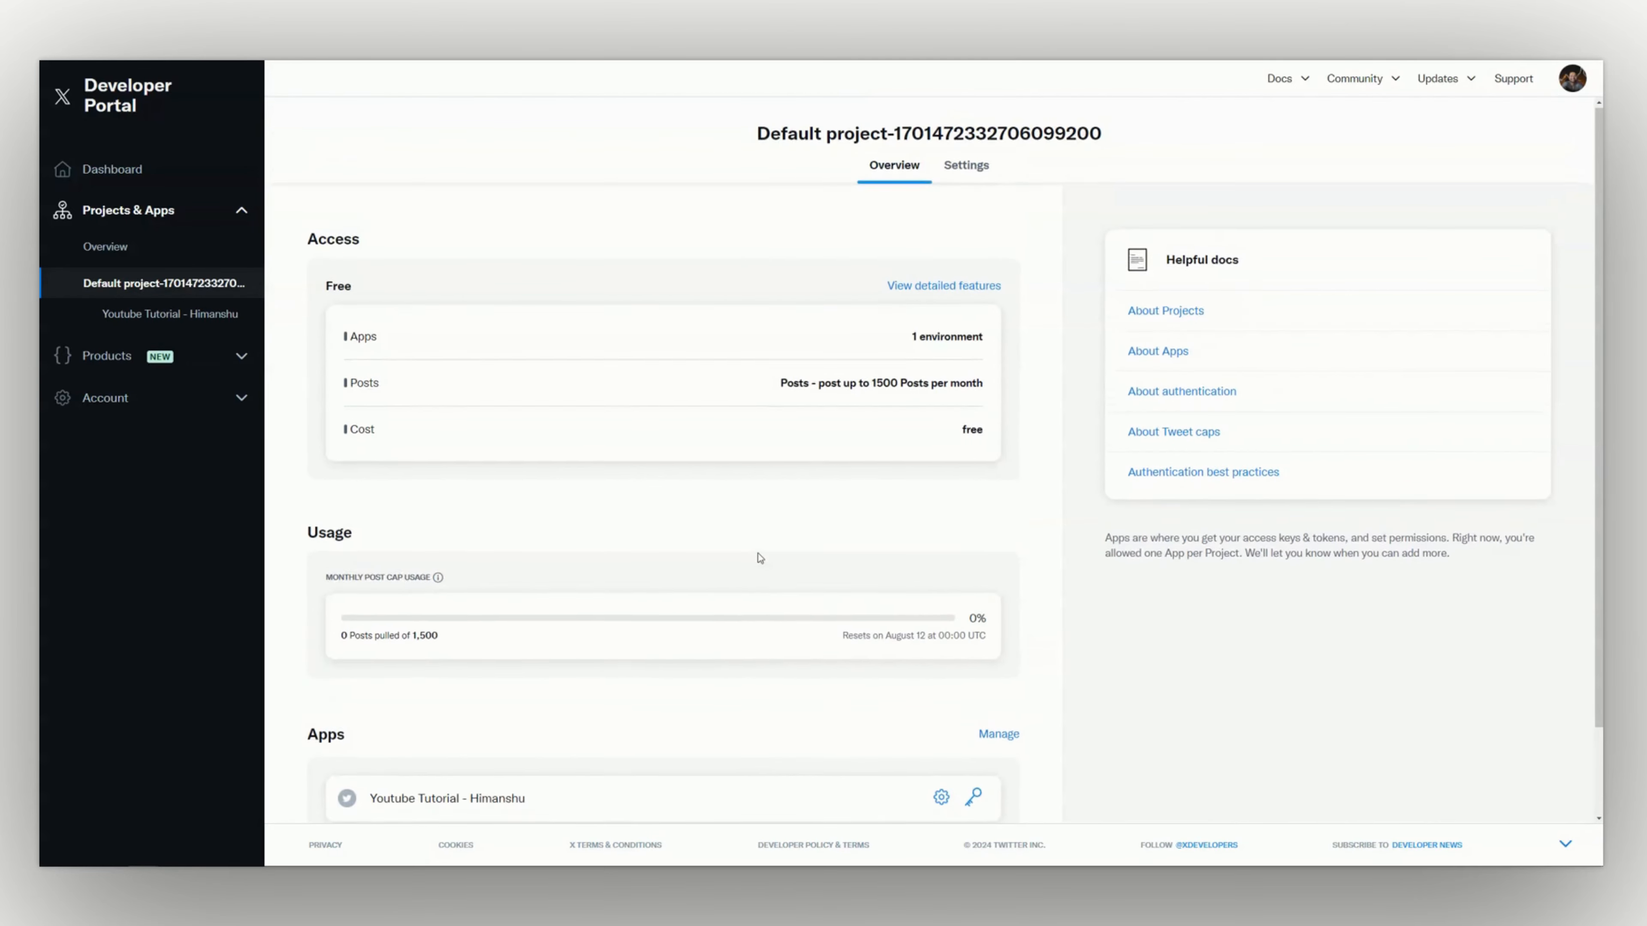
scroll(760, 559, down, 3)
scroll(760, 559, up, 3)
scroll(755, 560, down, 3)
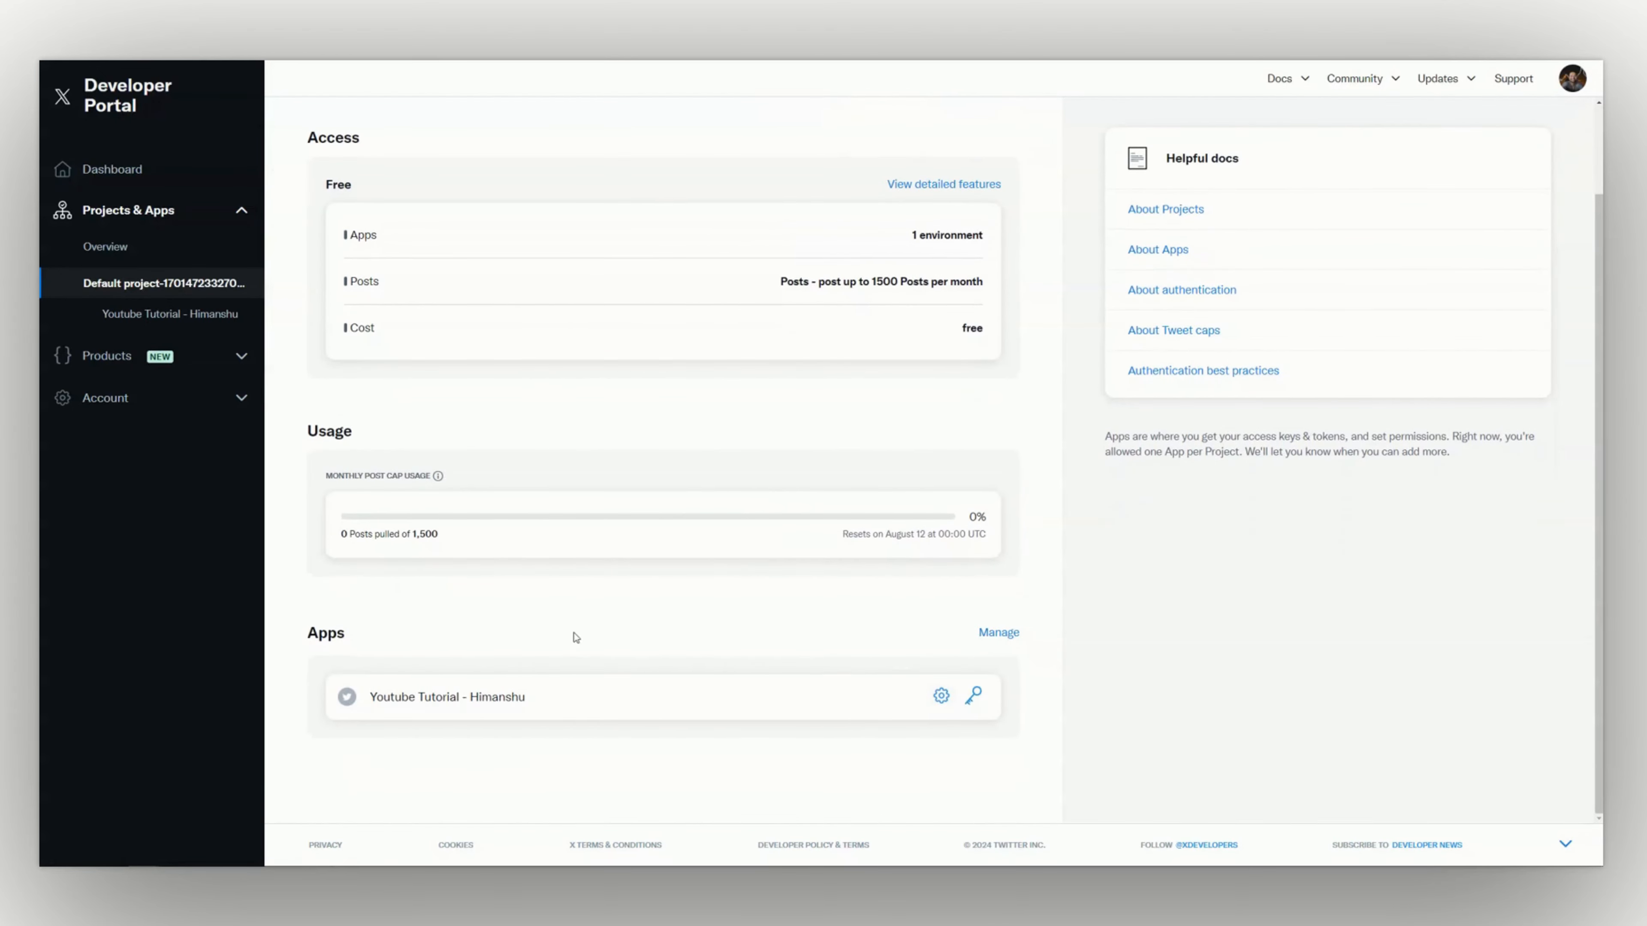
click(939, 696)
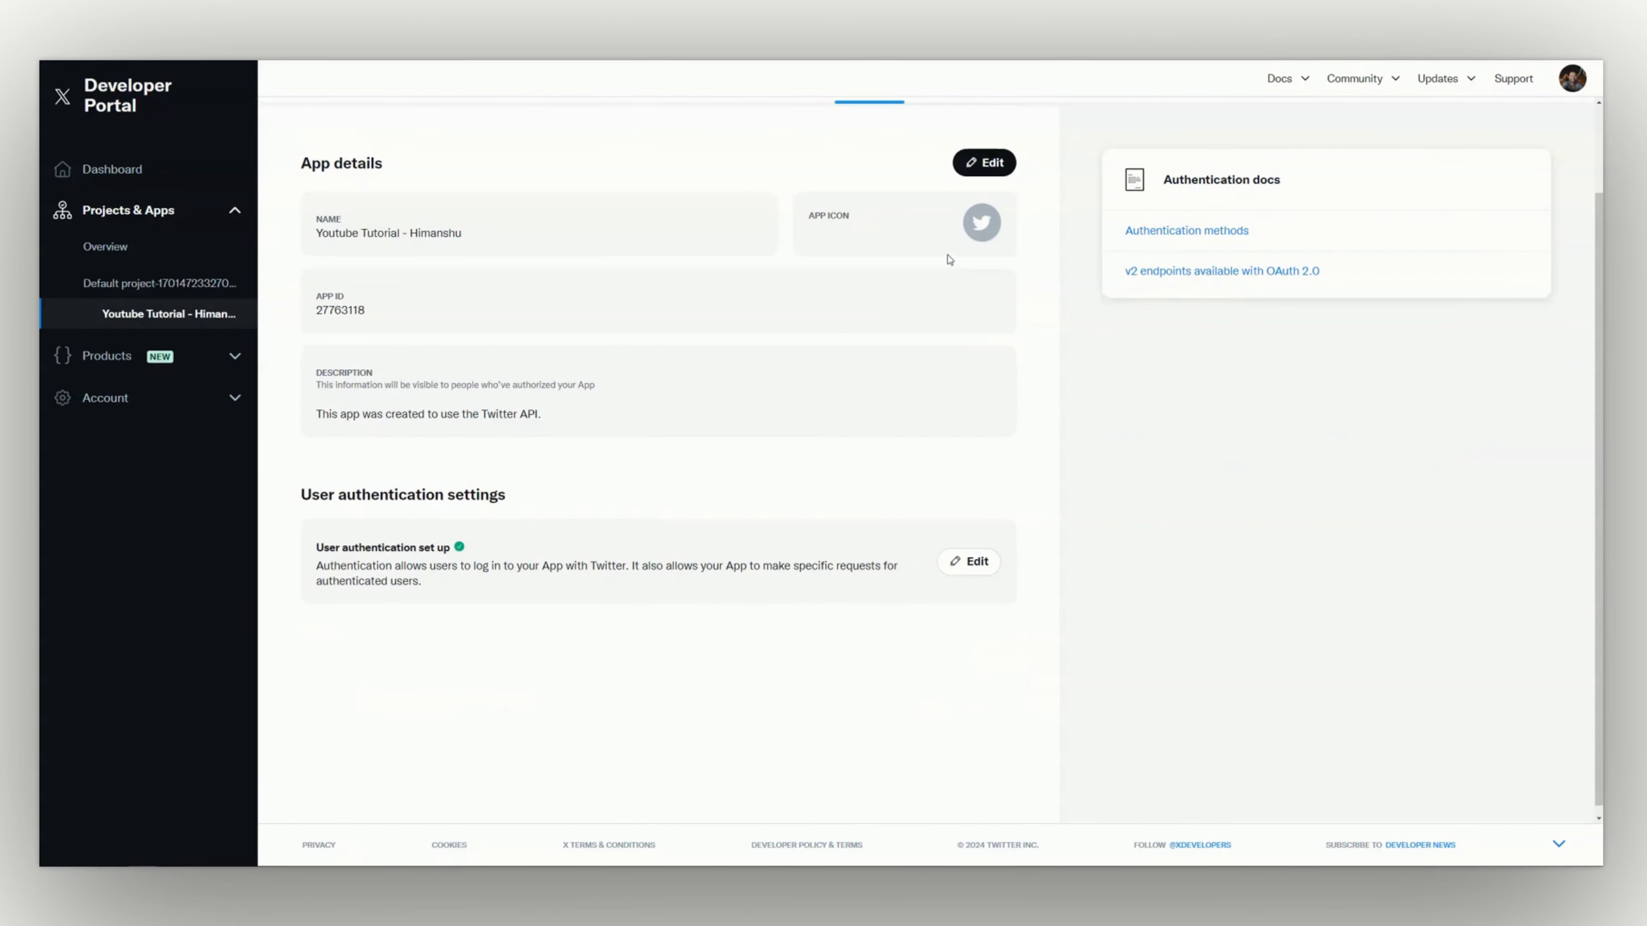
Look at where the app's OAuth 2.0 Client ID and Client Secret are listed, and return to the app settings
click(961, 188)
scroll(812, 494, down, 2)
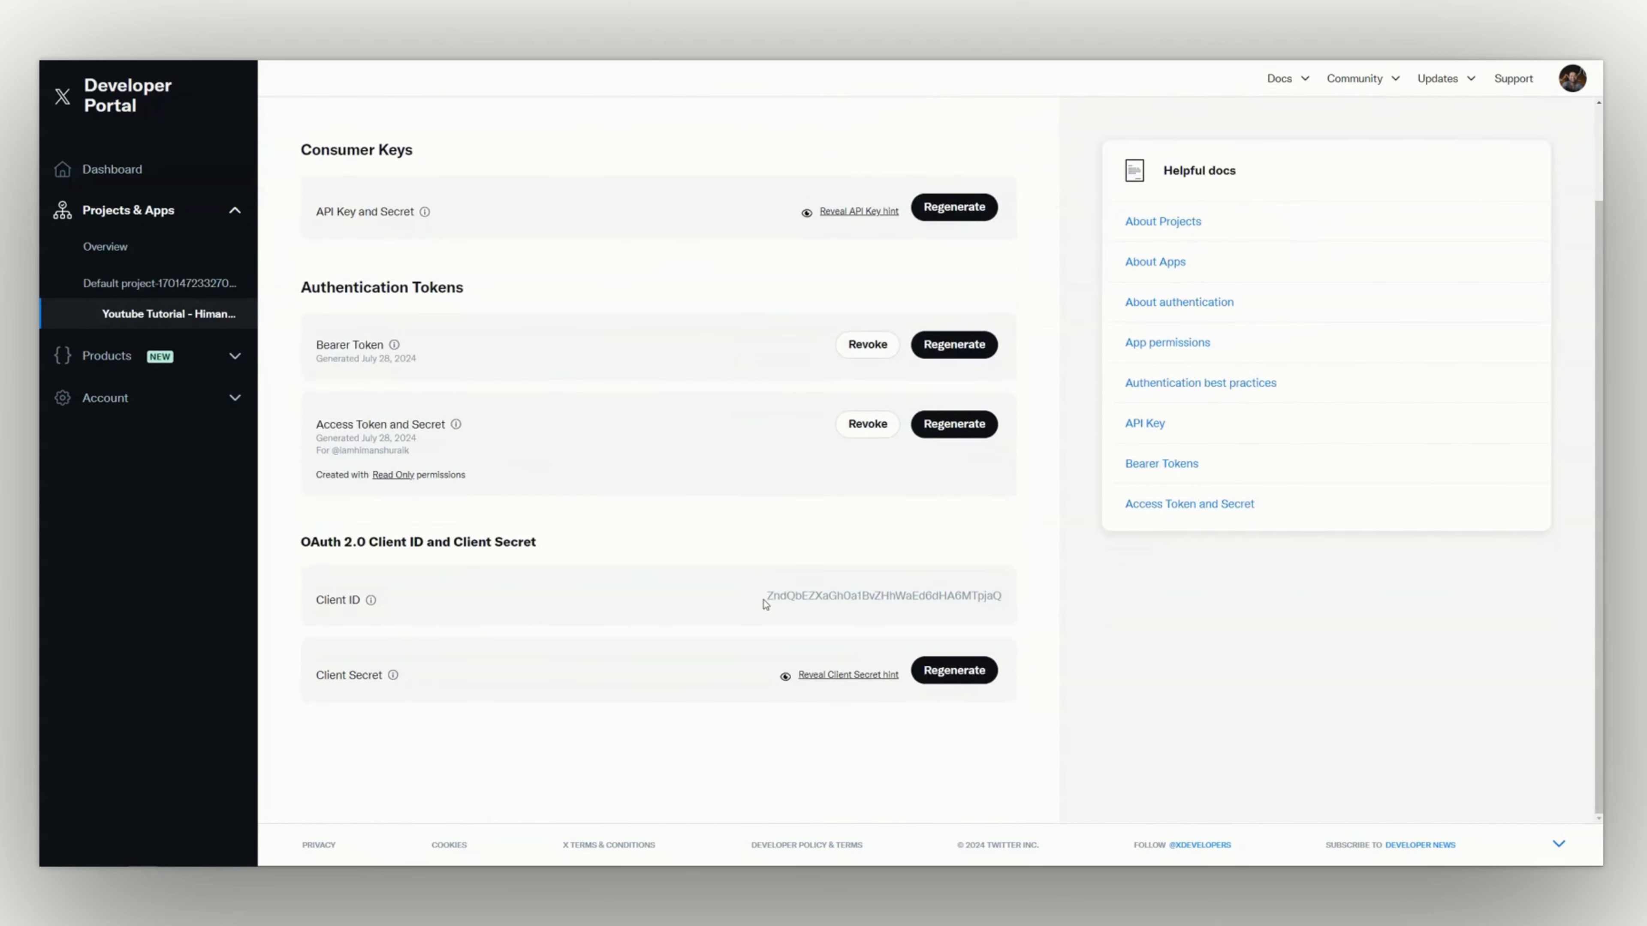
scroll(764, 603, up, 2)
click(868, 187)
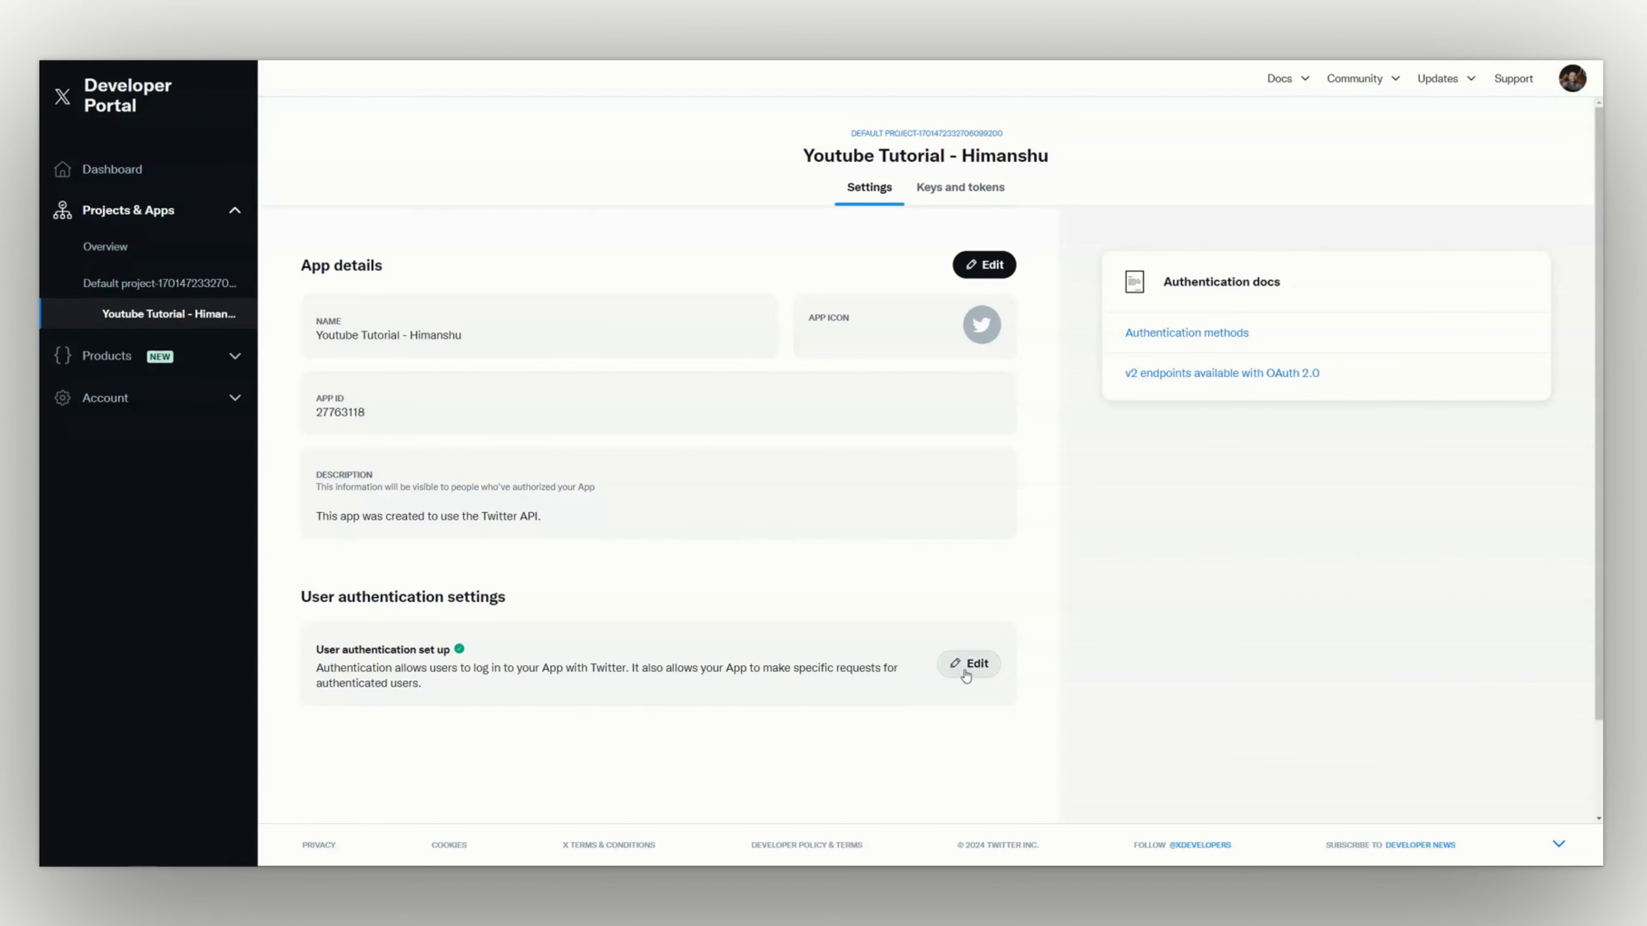
Review the user authentication settings, including app permissions, app type, callback URLs and website URL, and leave without saving
click(968, 663)
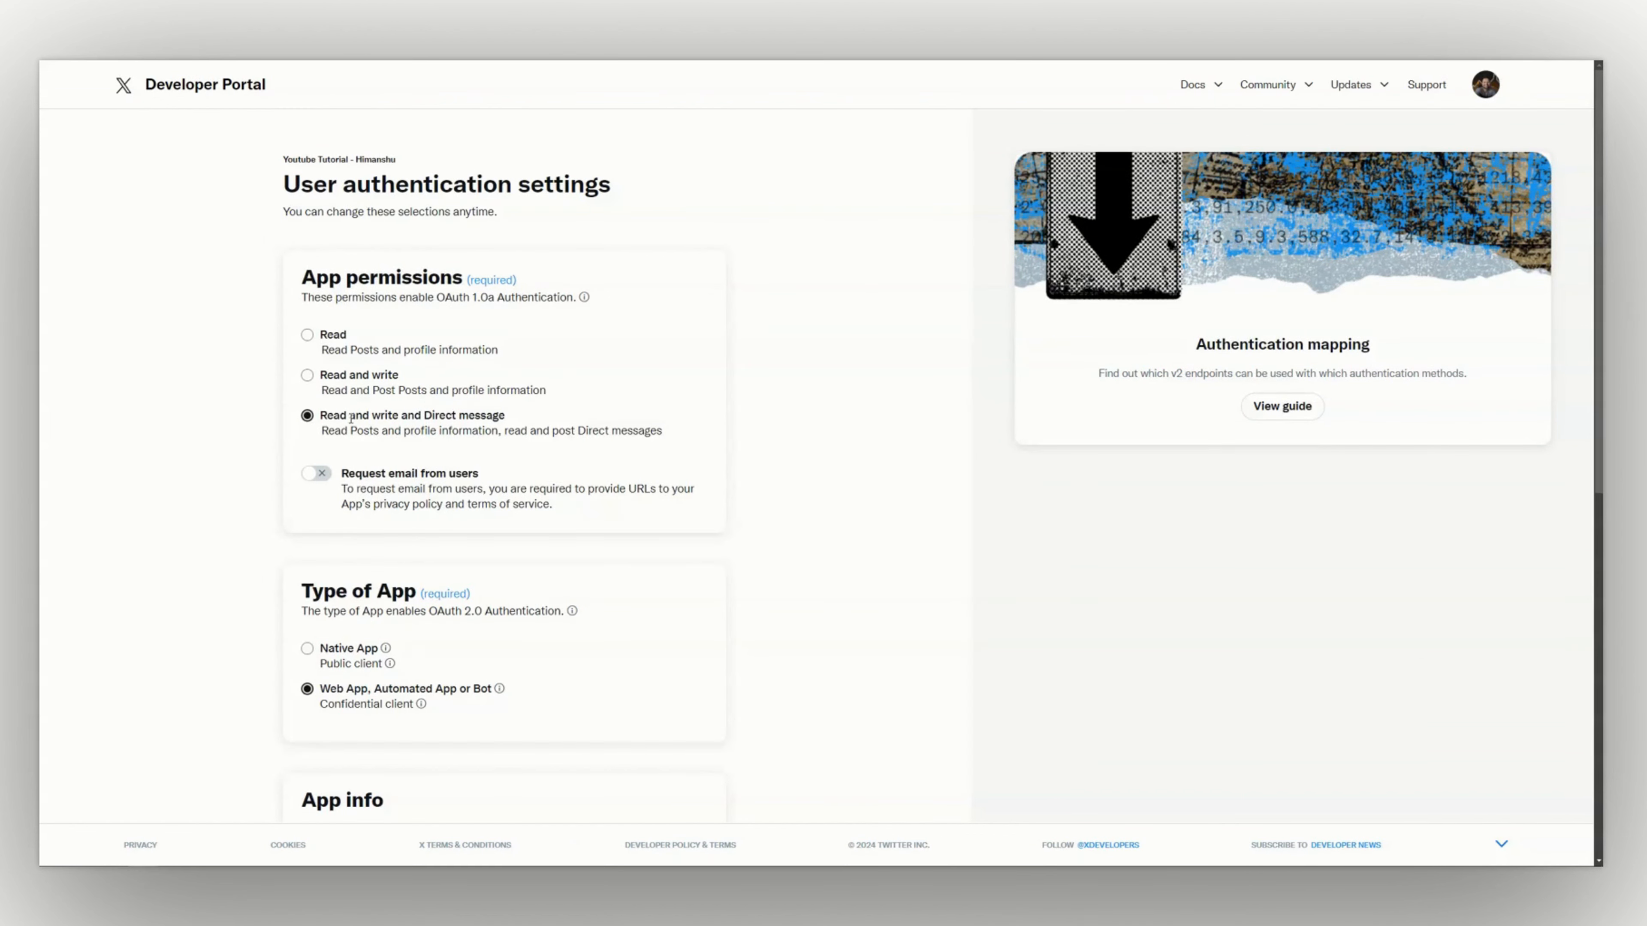
scroll(339, 377, down, 2)
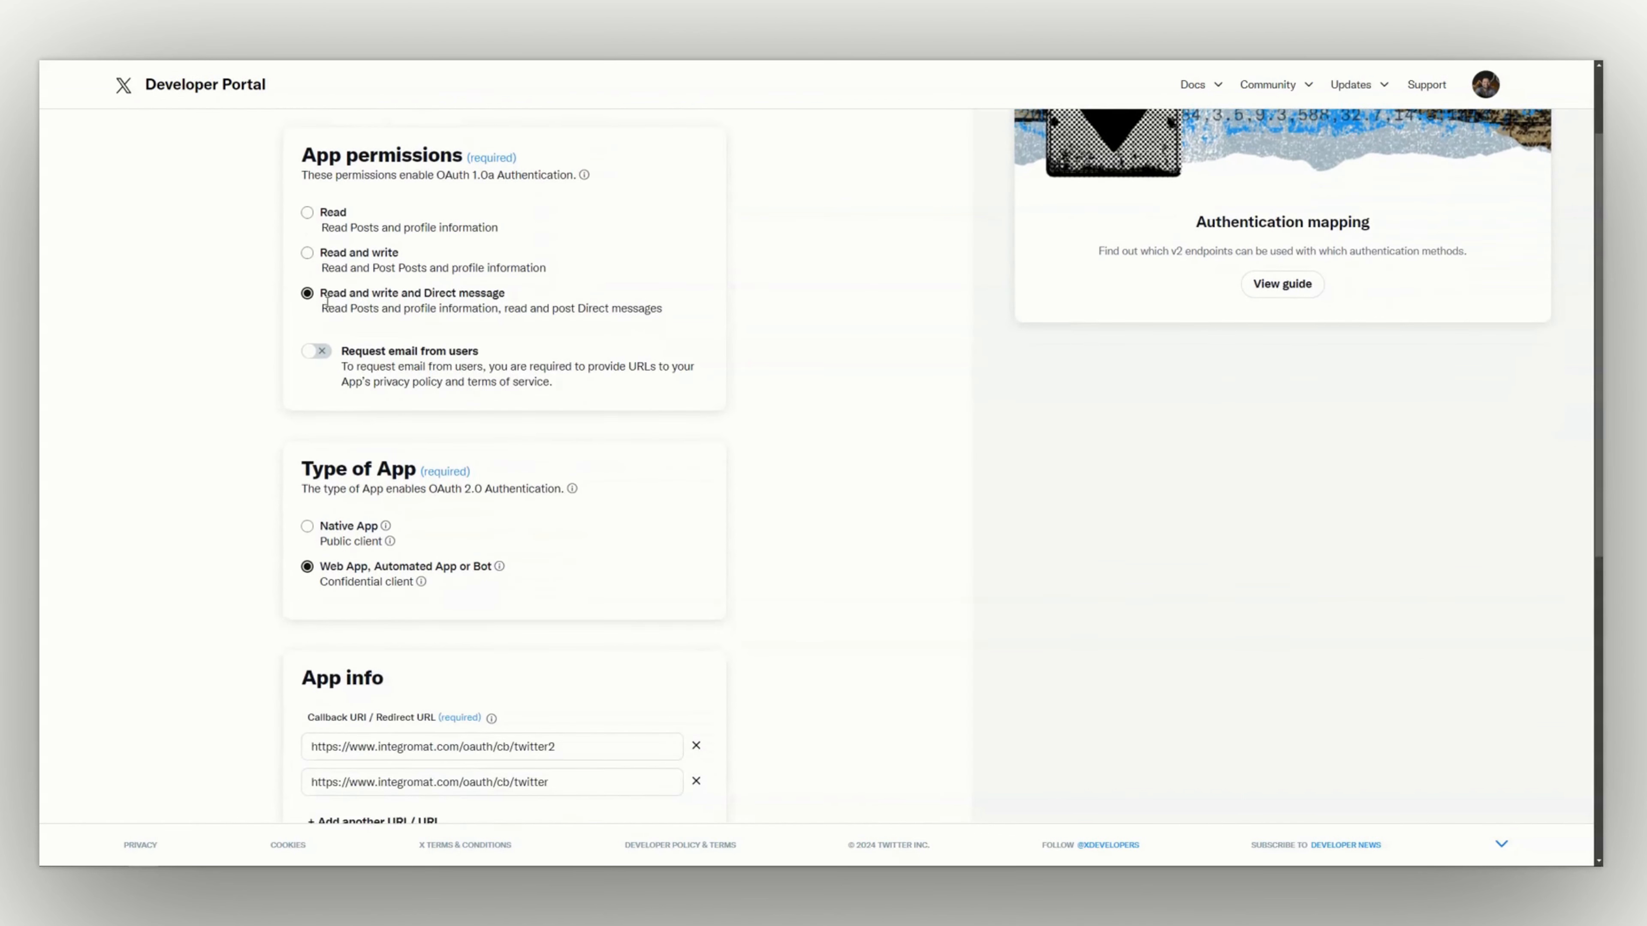
scroll(326, 301, down, 5)
triple_click(324, 573)
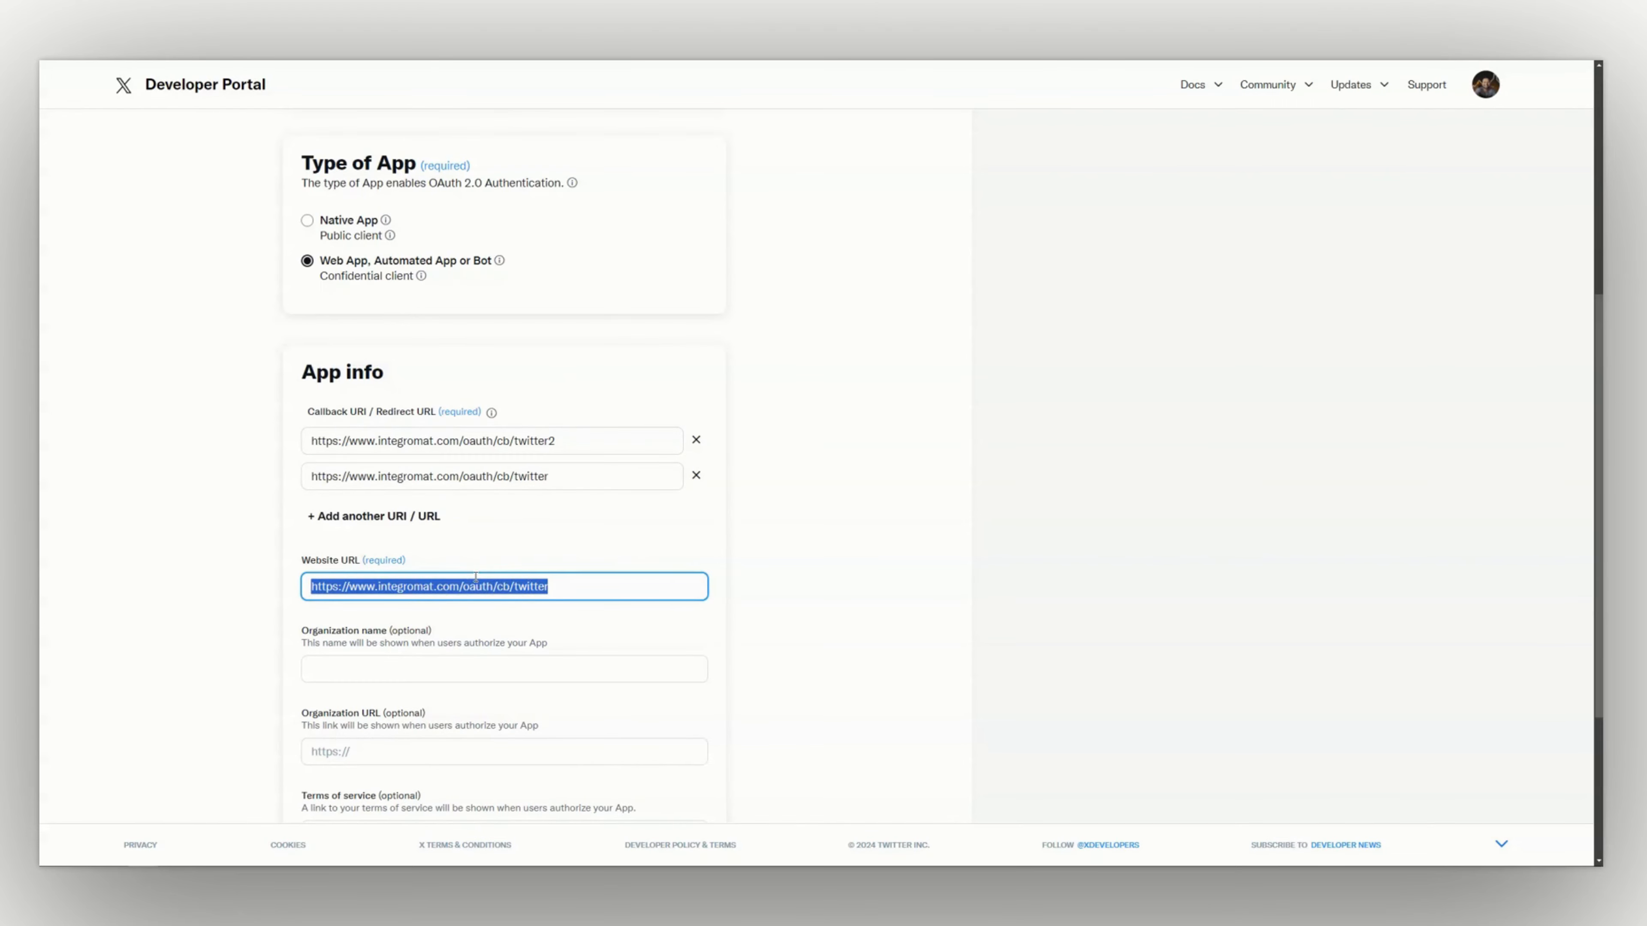
click(574, 616)
scroll(570, 622, down, 4)
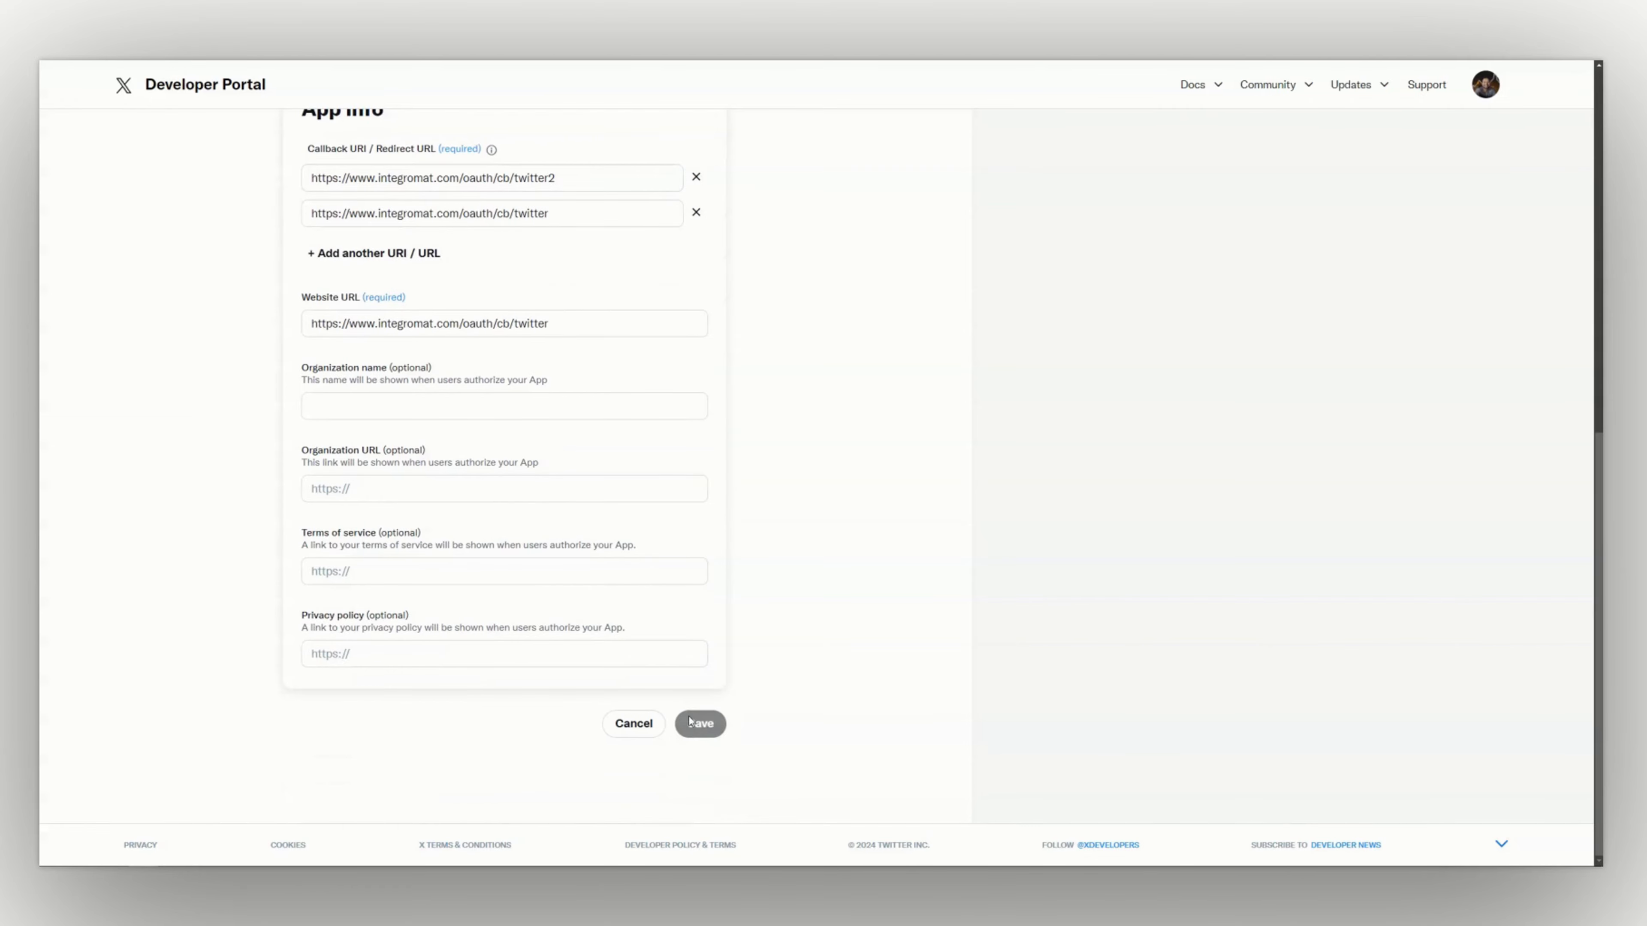
scroll(683, 706, up, 11)
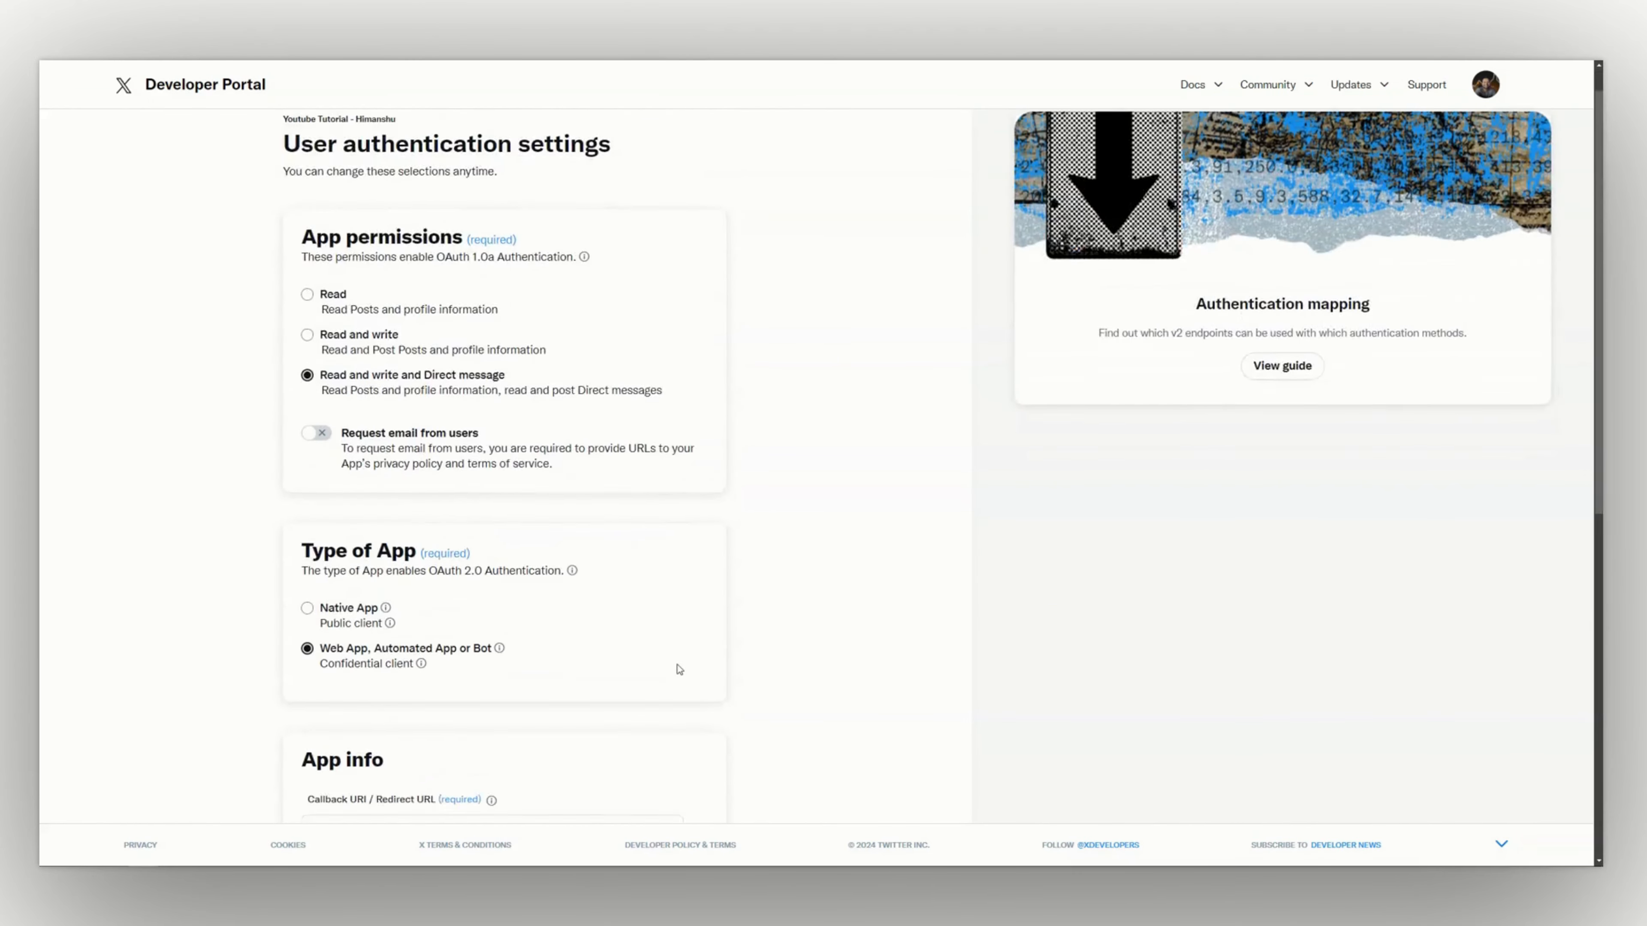
scroll(678, 664, down, 7)
scroll(678, 664, down, 4)
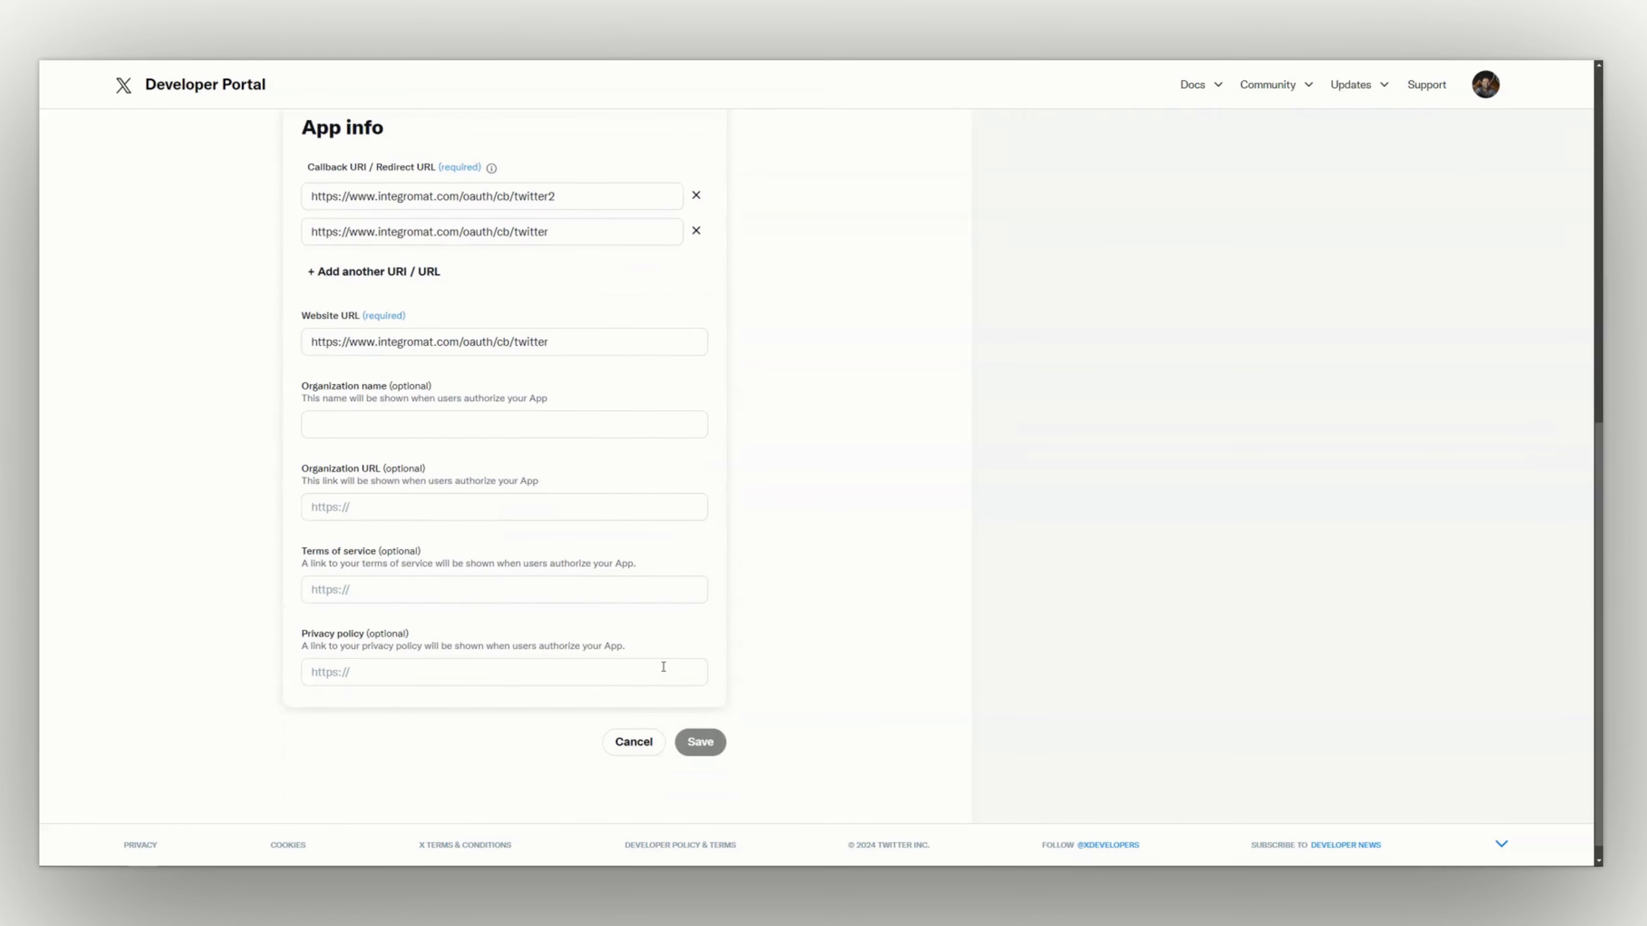
click(651, 752)
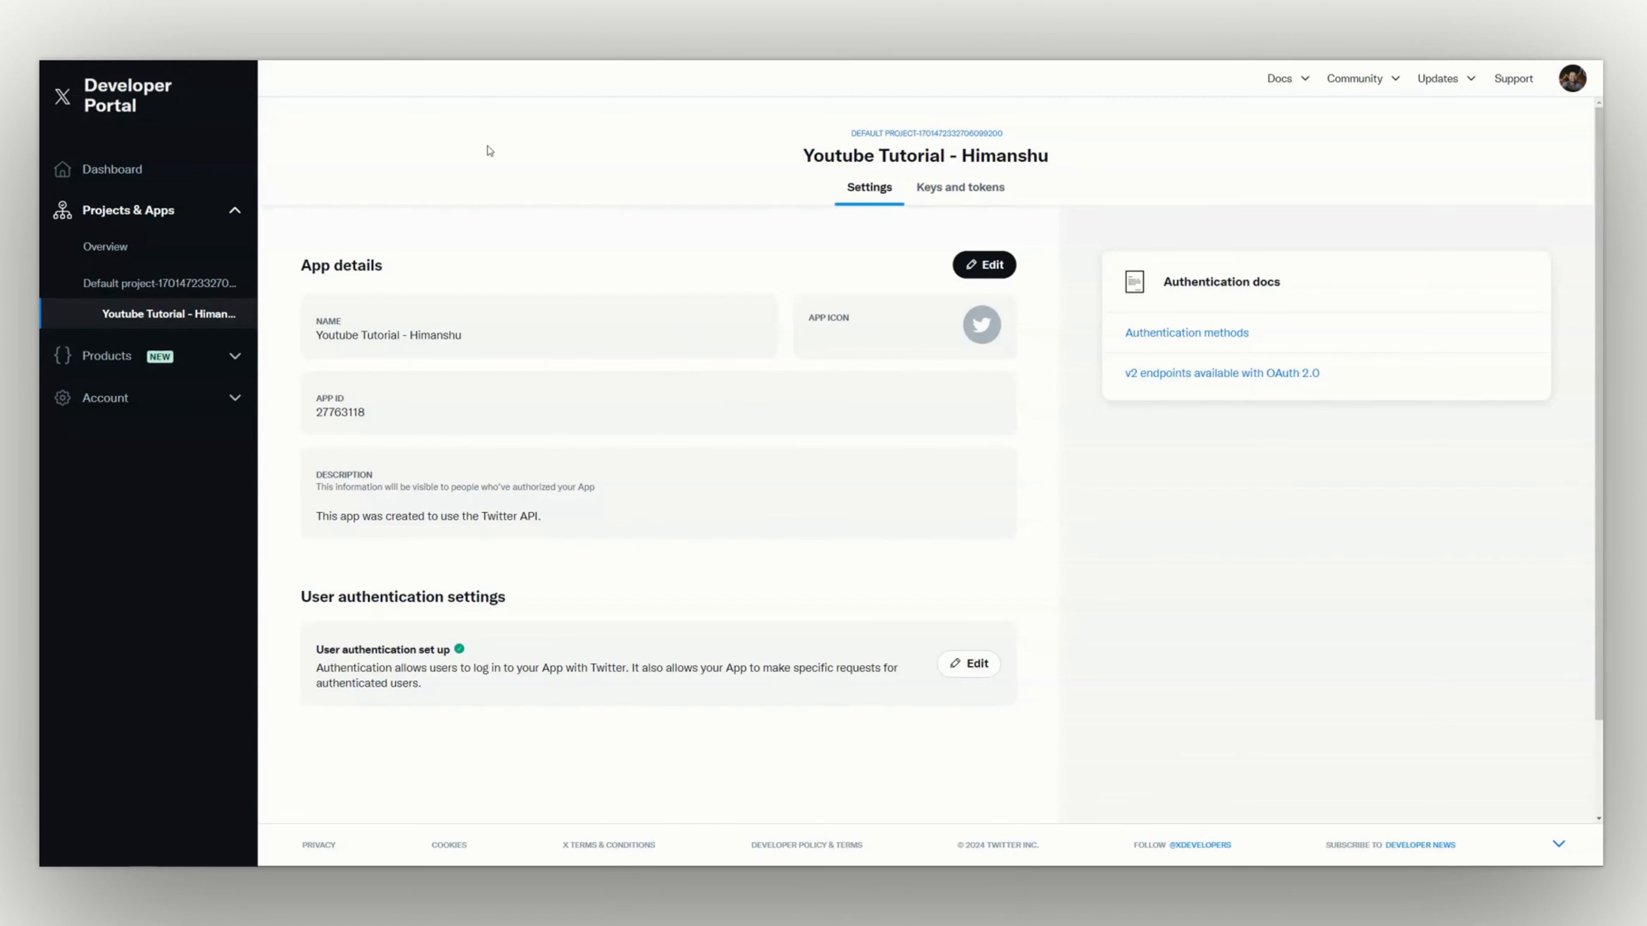
Open the app's keys and tokens and select its OAuth 2.0 Client ID
click(937, 193)
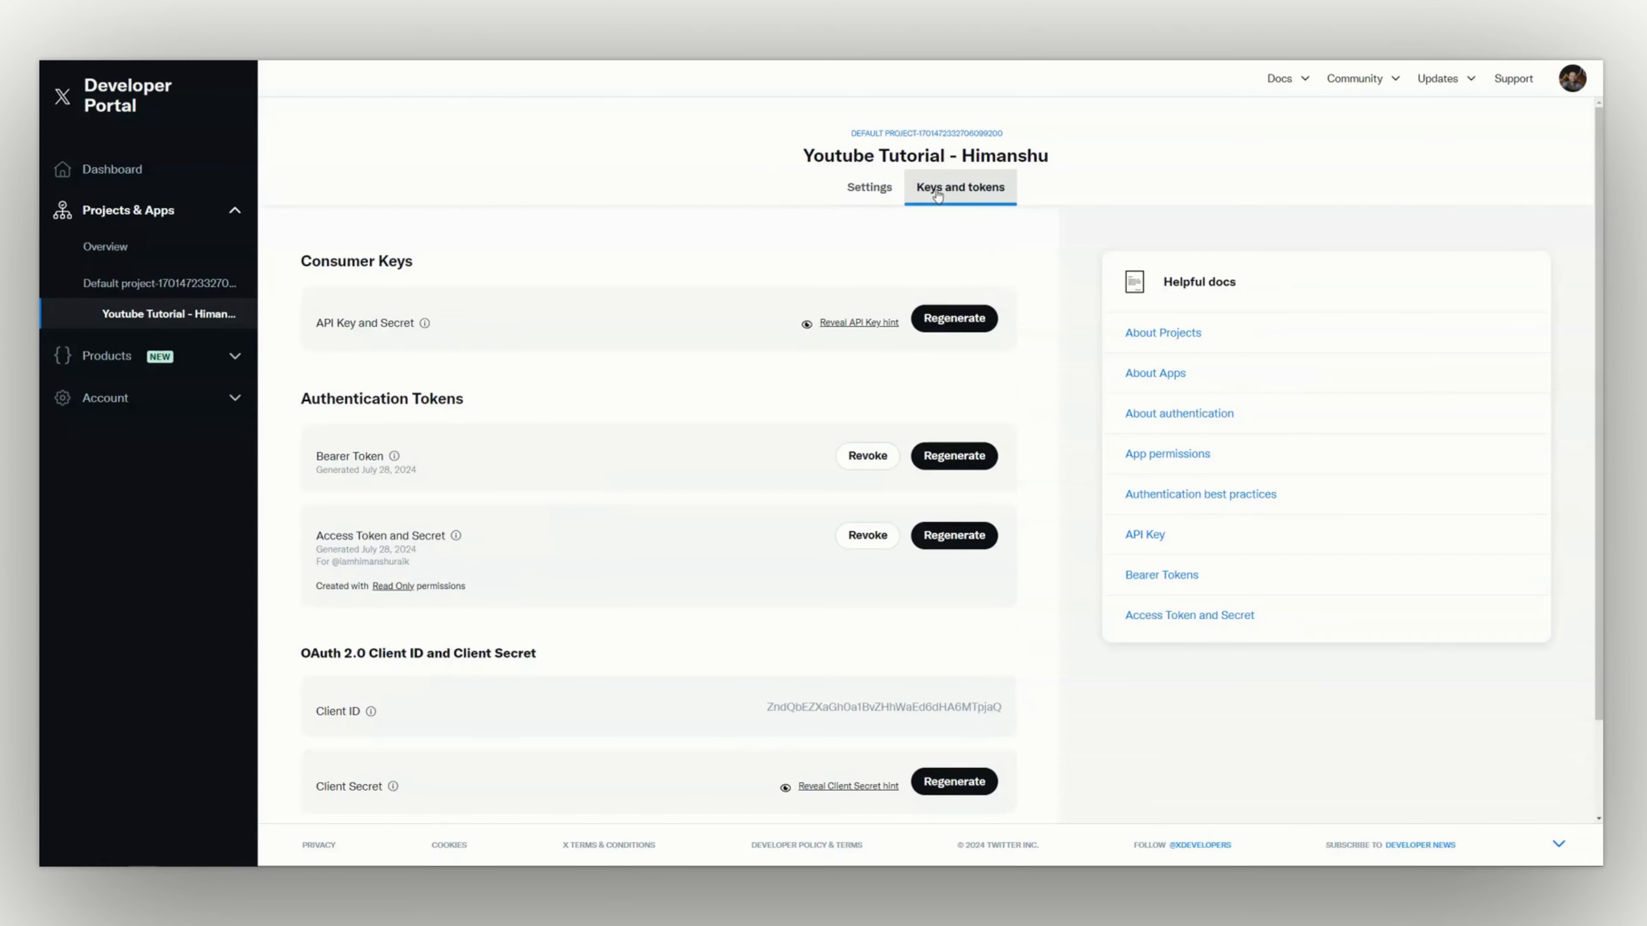
scroll(577, 454, down, 2)
double_click(792, 597)
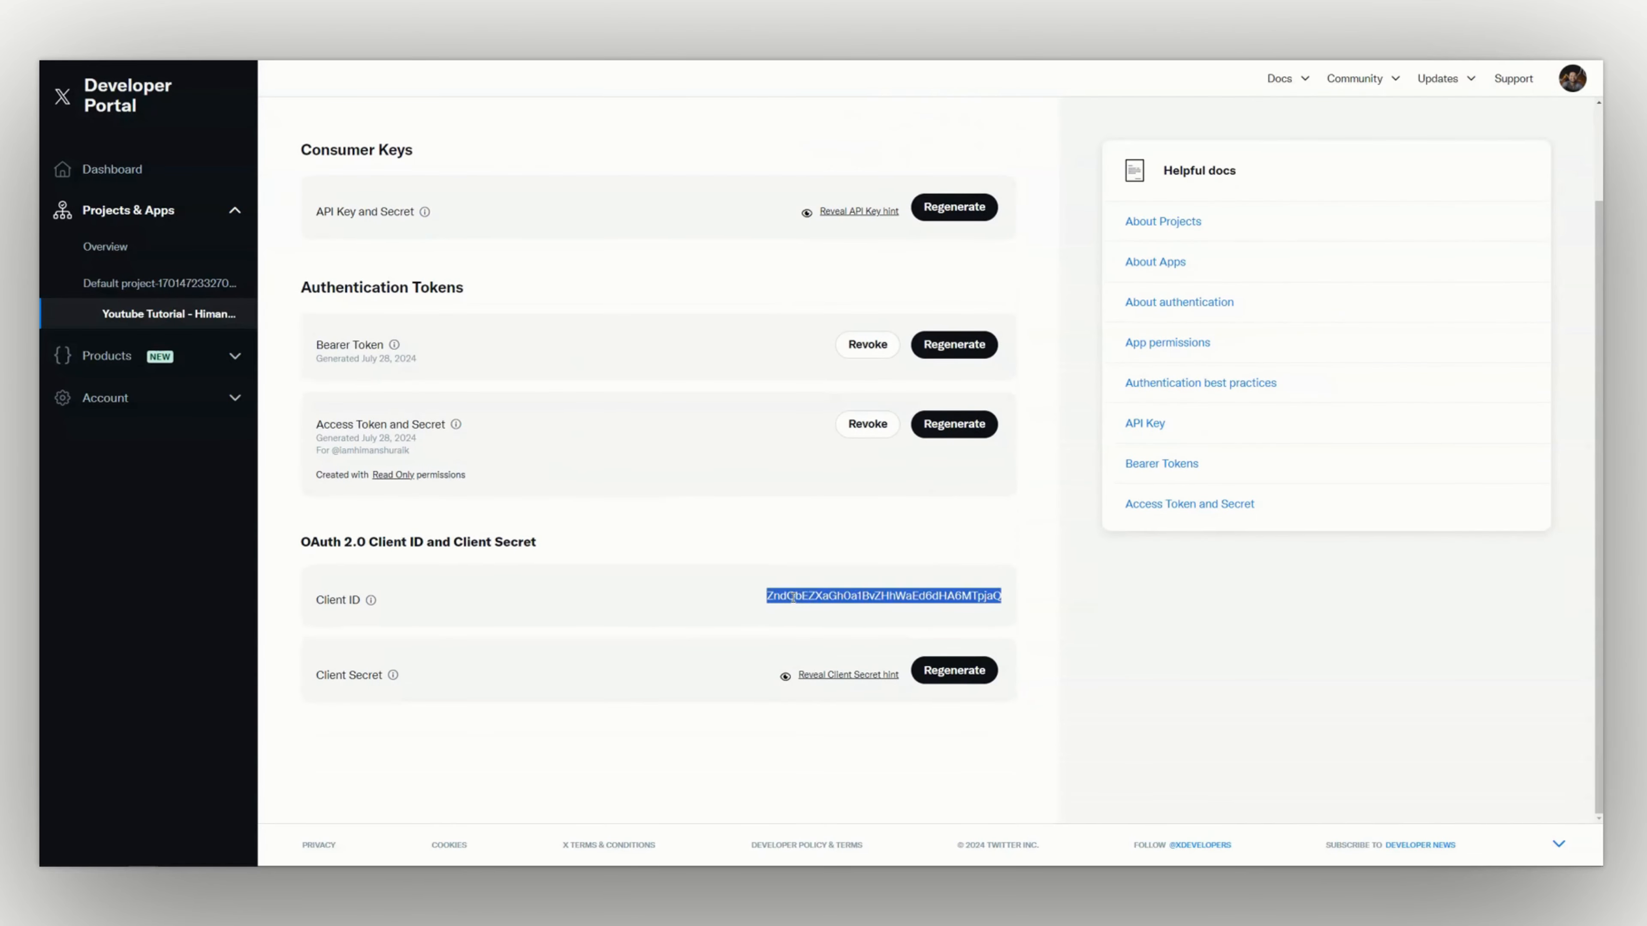
click(550, 569)
scroll(841, 342, up, 2)
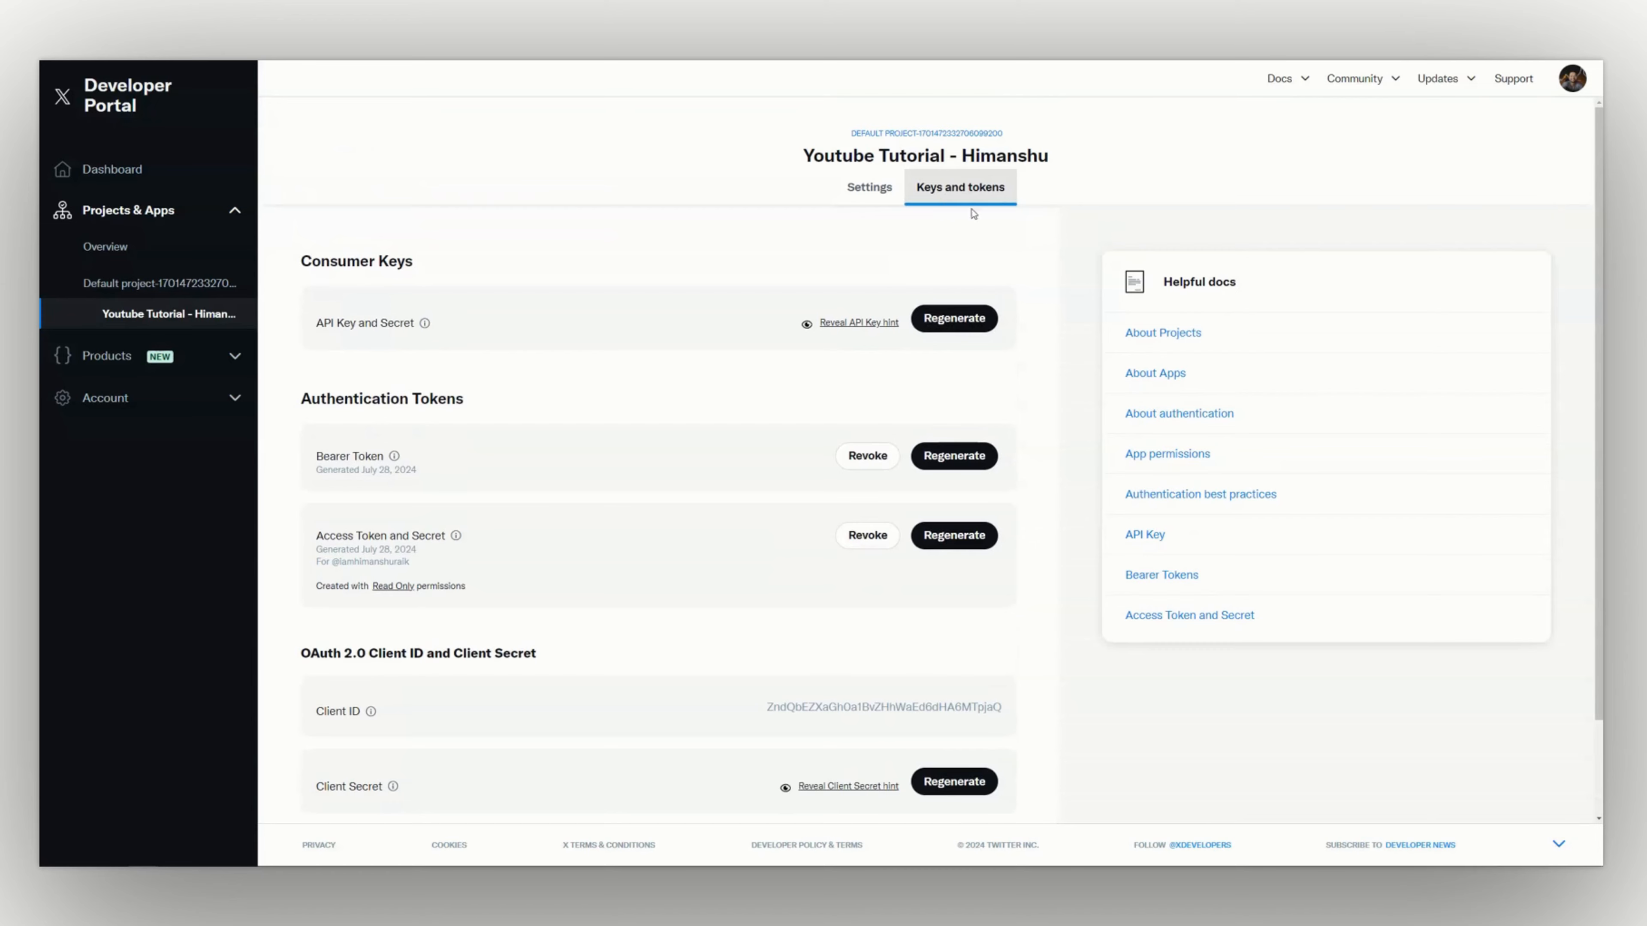
scroll(888, 526, down, 2)
double_click(768, 597)
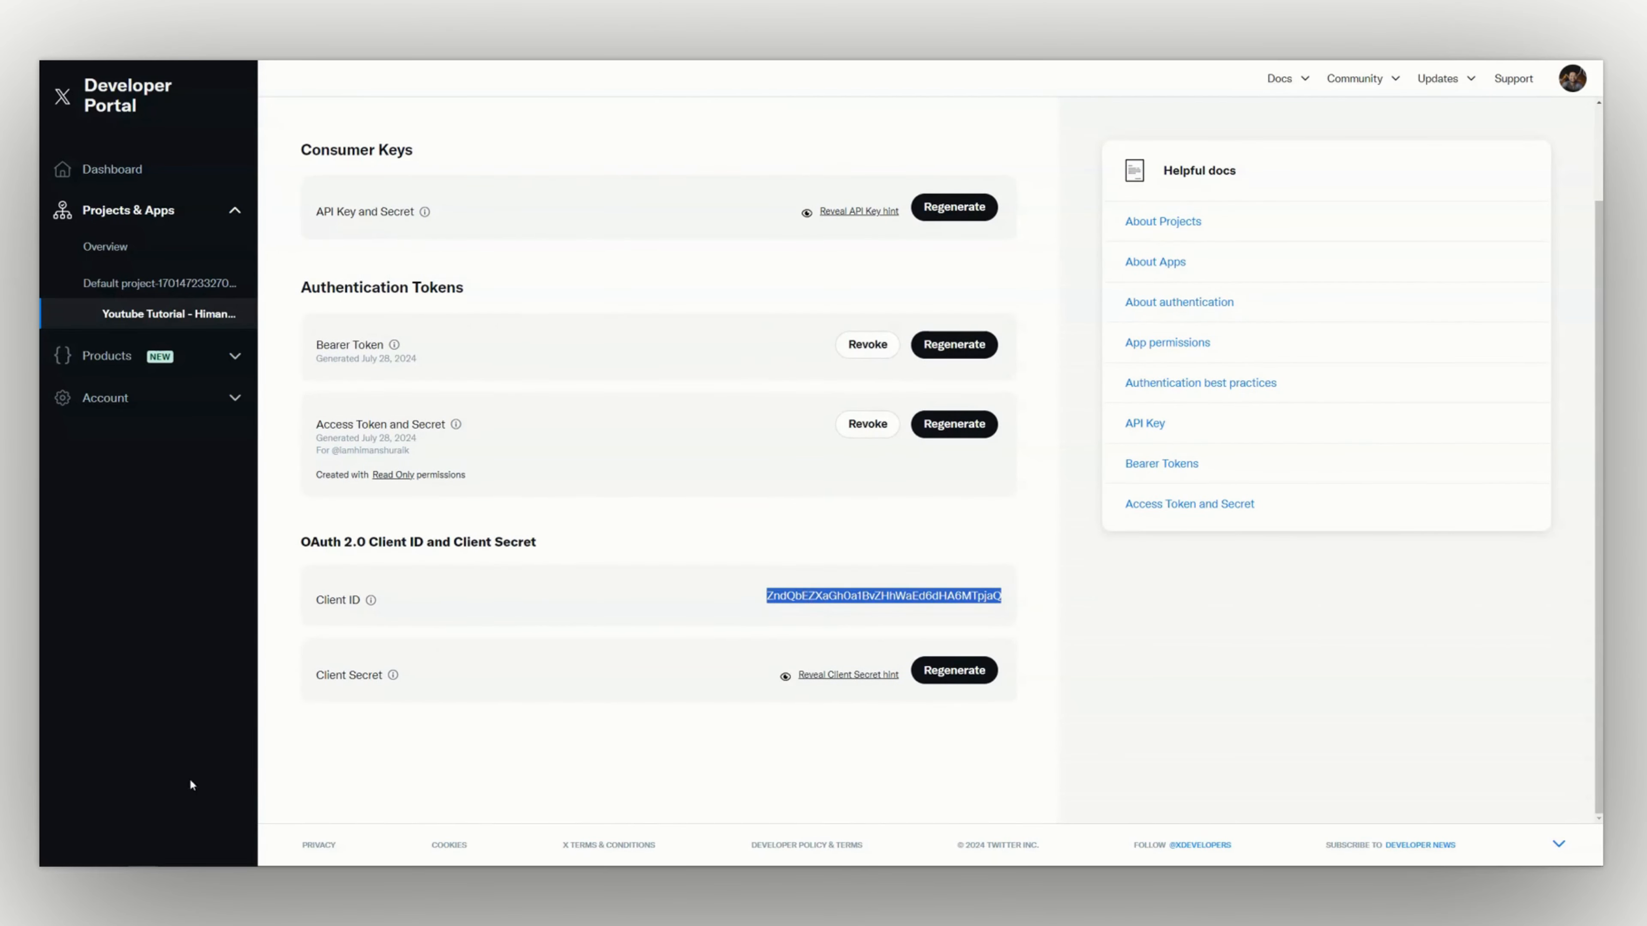
Back in Make, replace the X connection's Client Secret with the app's secret and save the connection
click(276, 876)
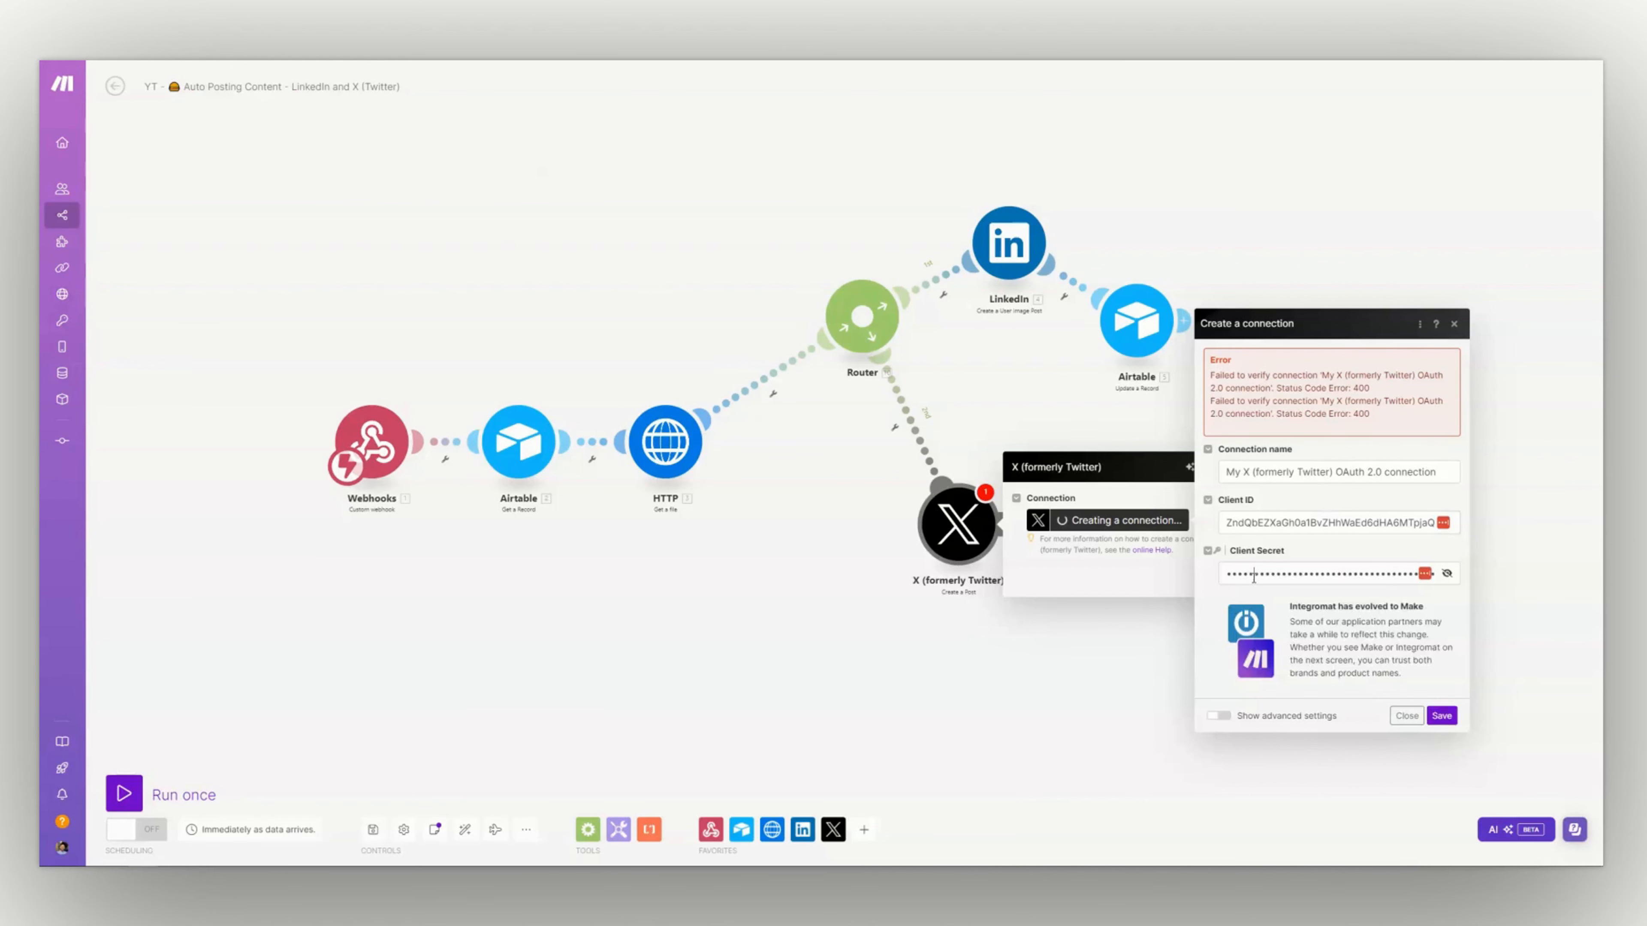
double_click(1253, 574)
key(BackSpace)
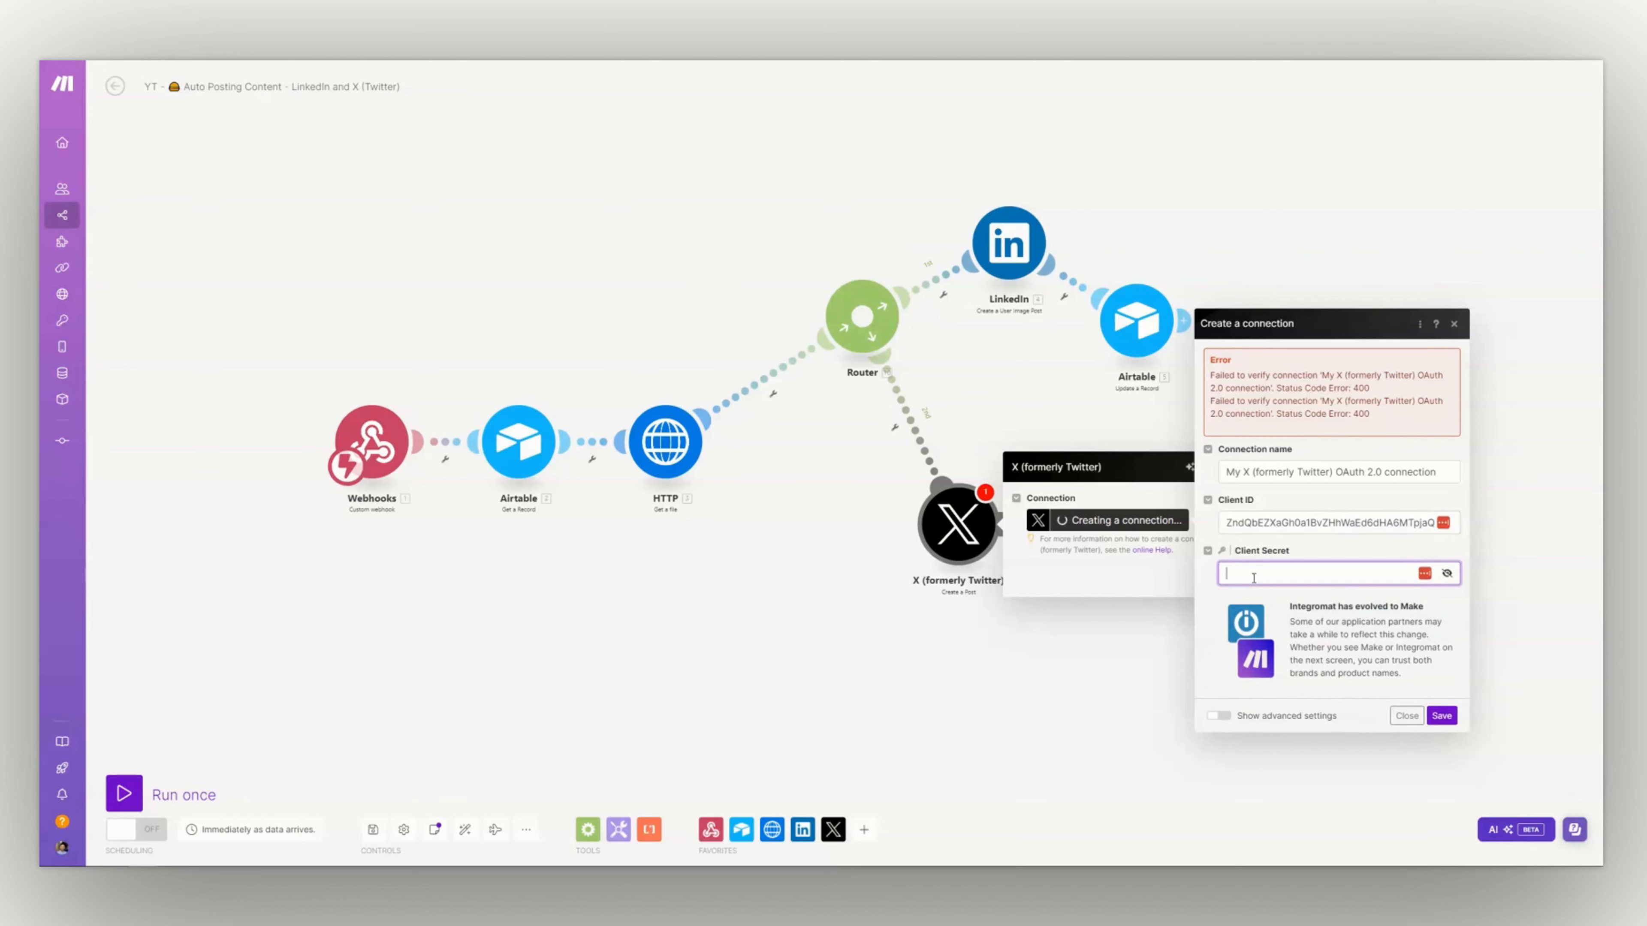
key(ctrl+v)
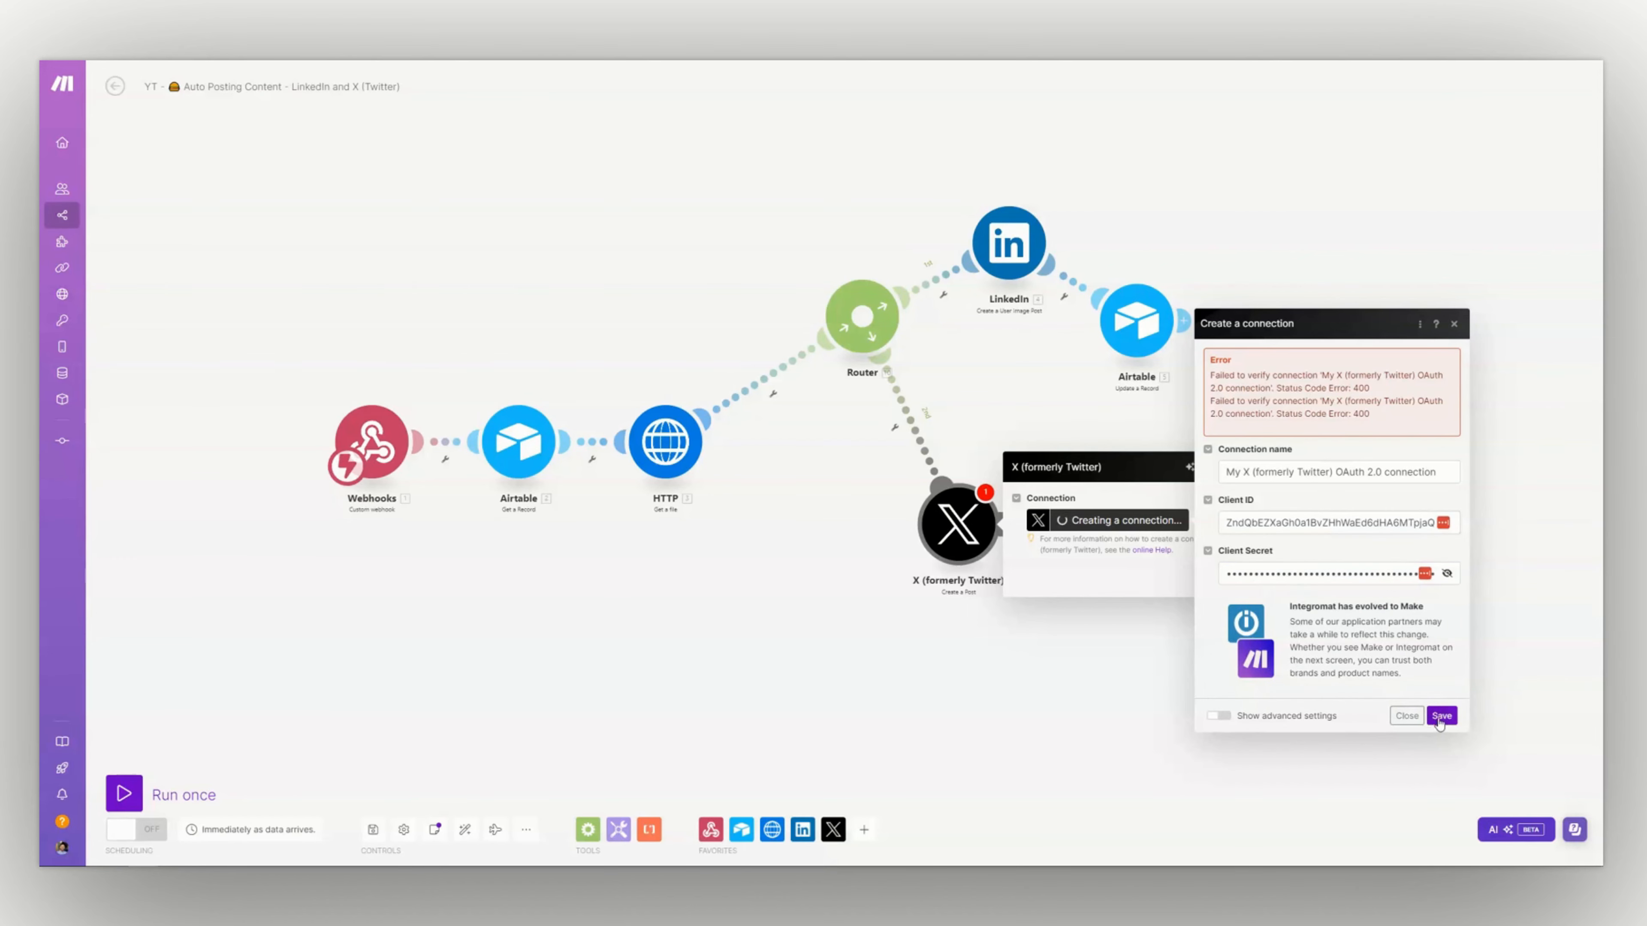
click(1441, 717)
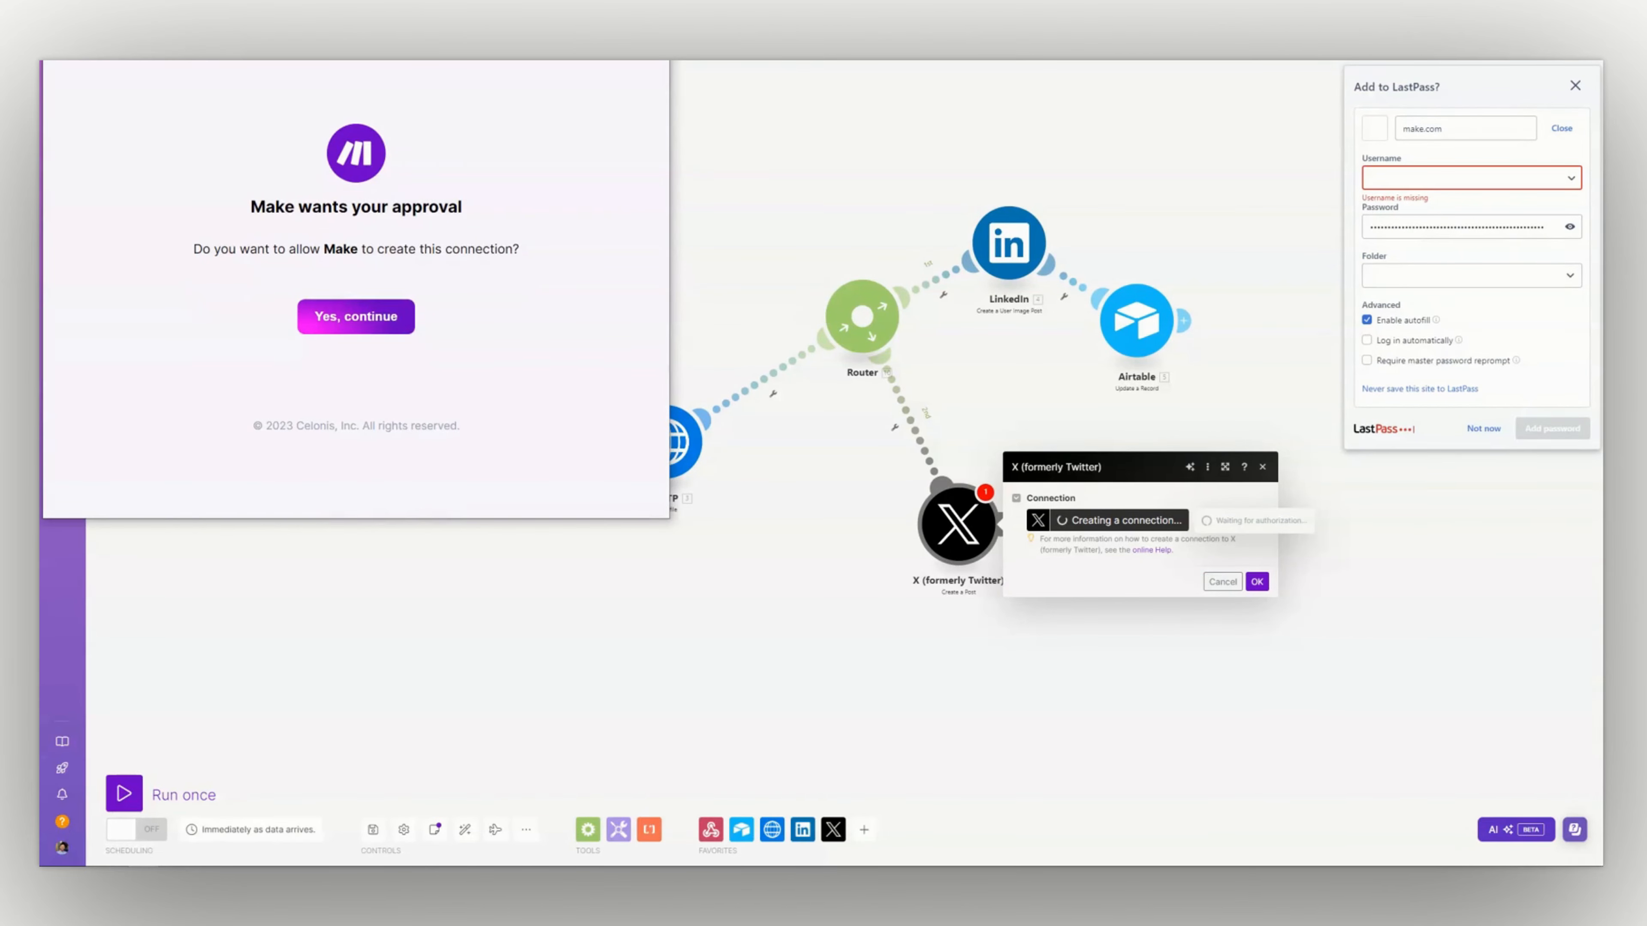
Approve the connection for Make and map the Airtable record's Post Content to the X post's Text Content
click(1575, 83)
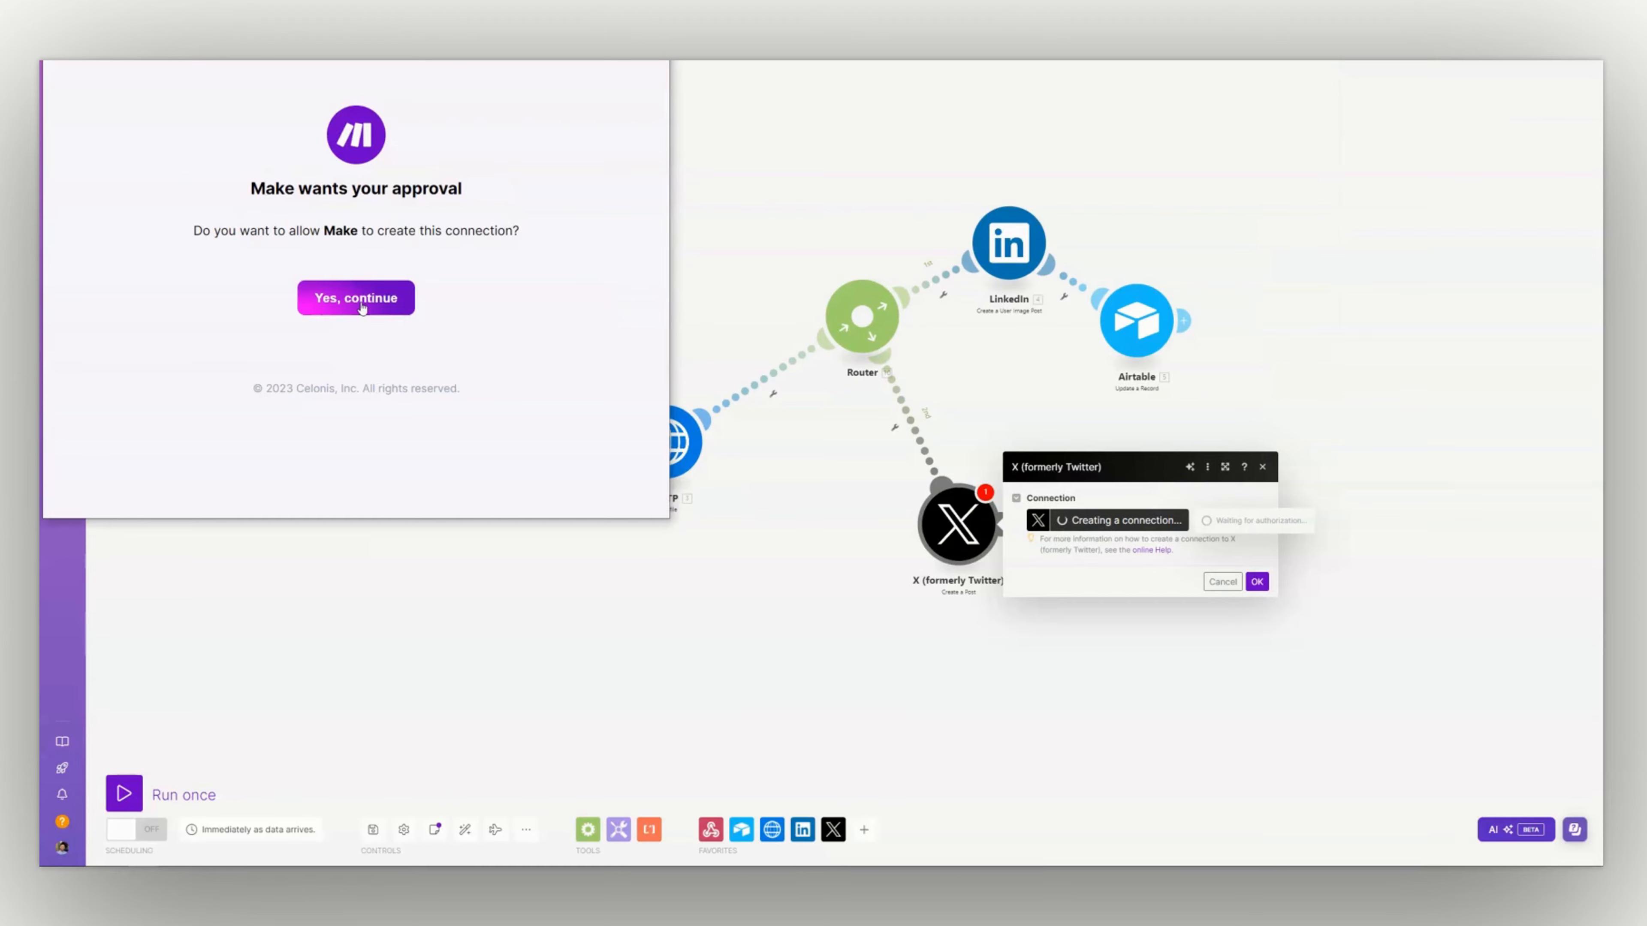
click(359, 299)
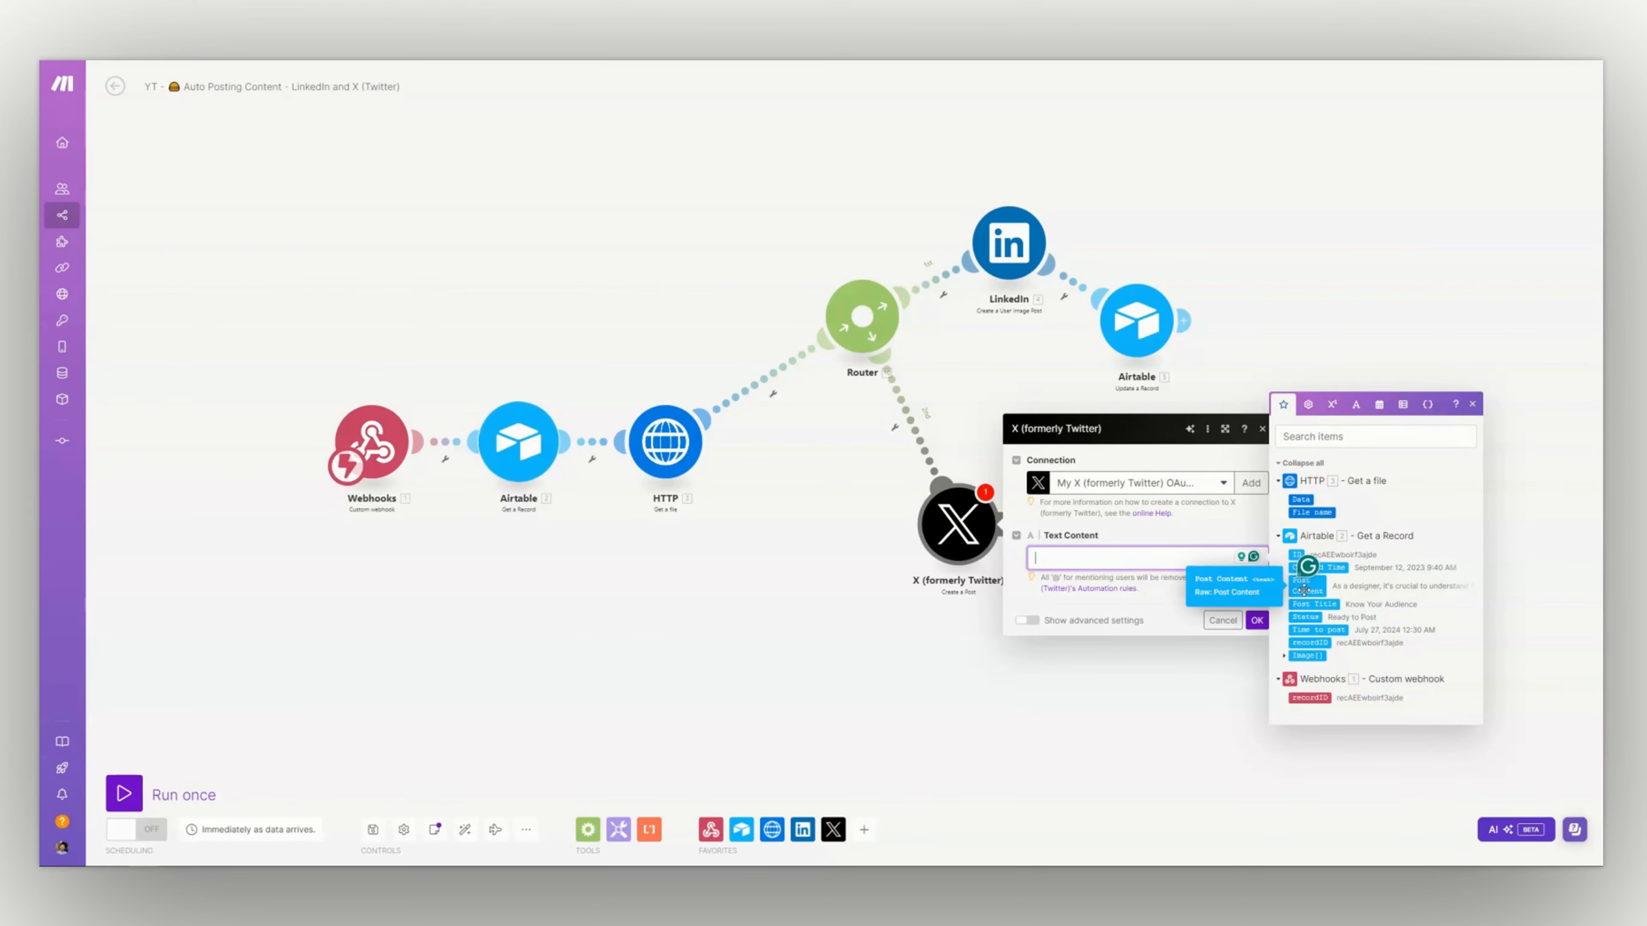
click(1304, 590)
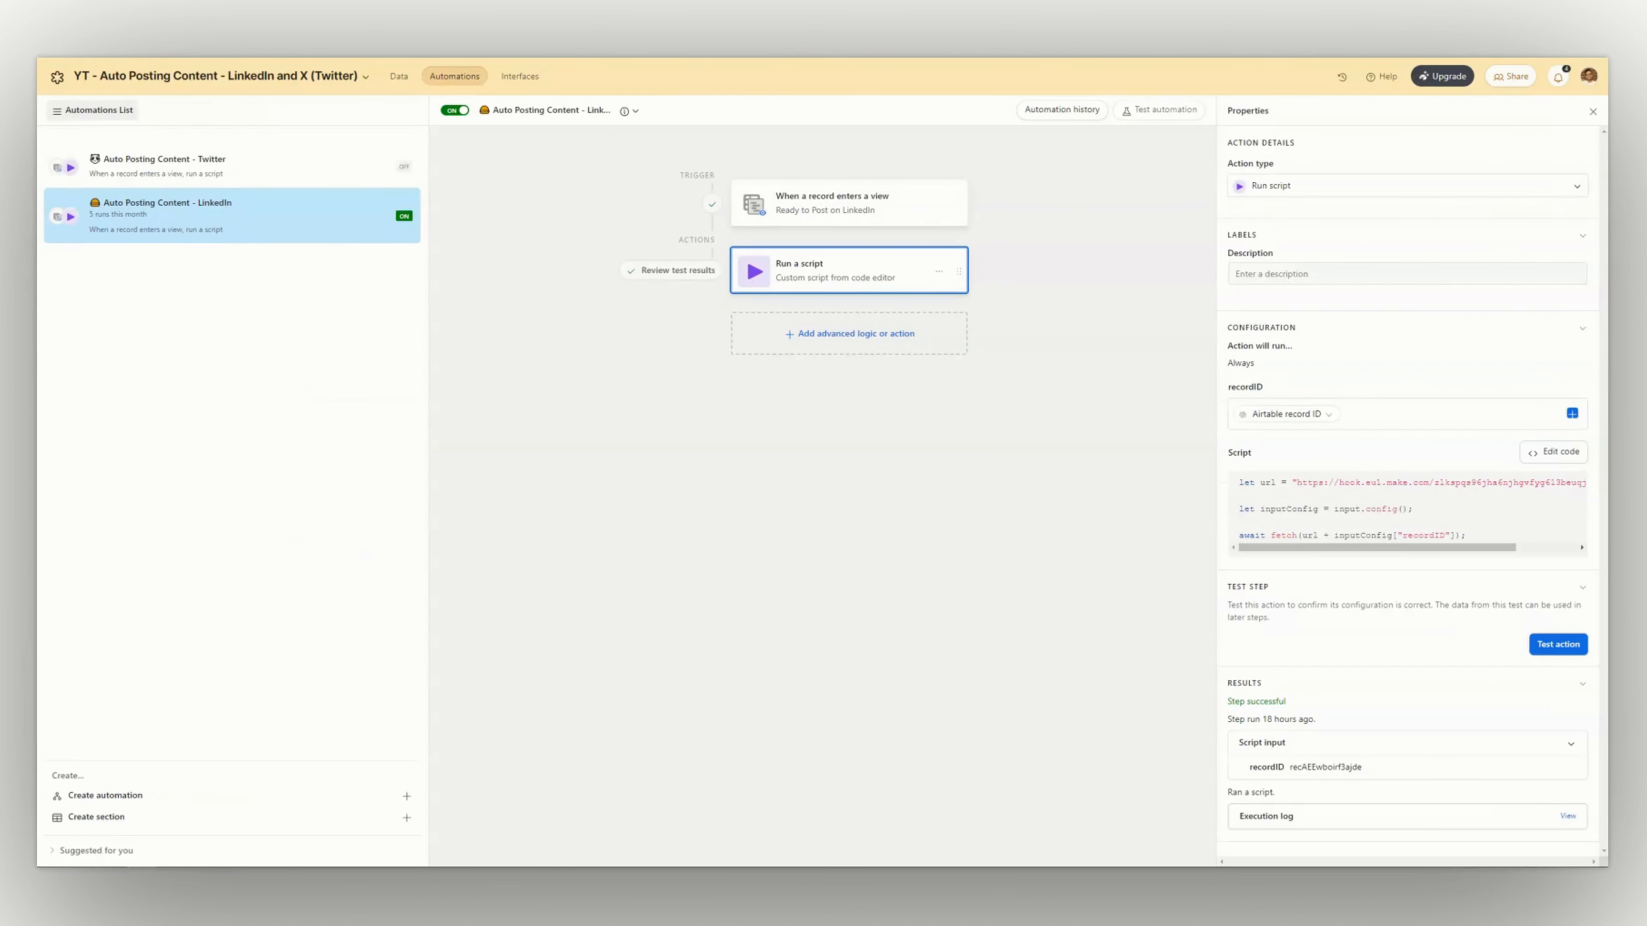
In the Airtable base's data, rename the LinkedIn table to "Content Marketing"
click(398, 76)
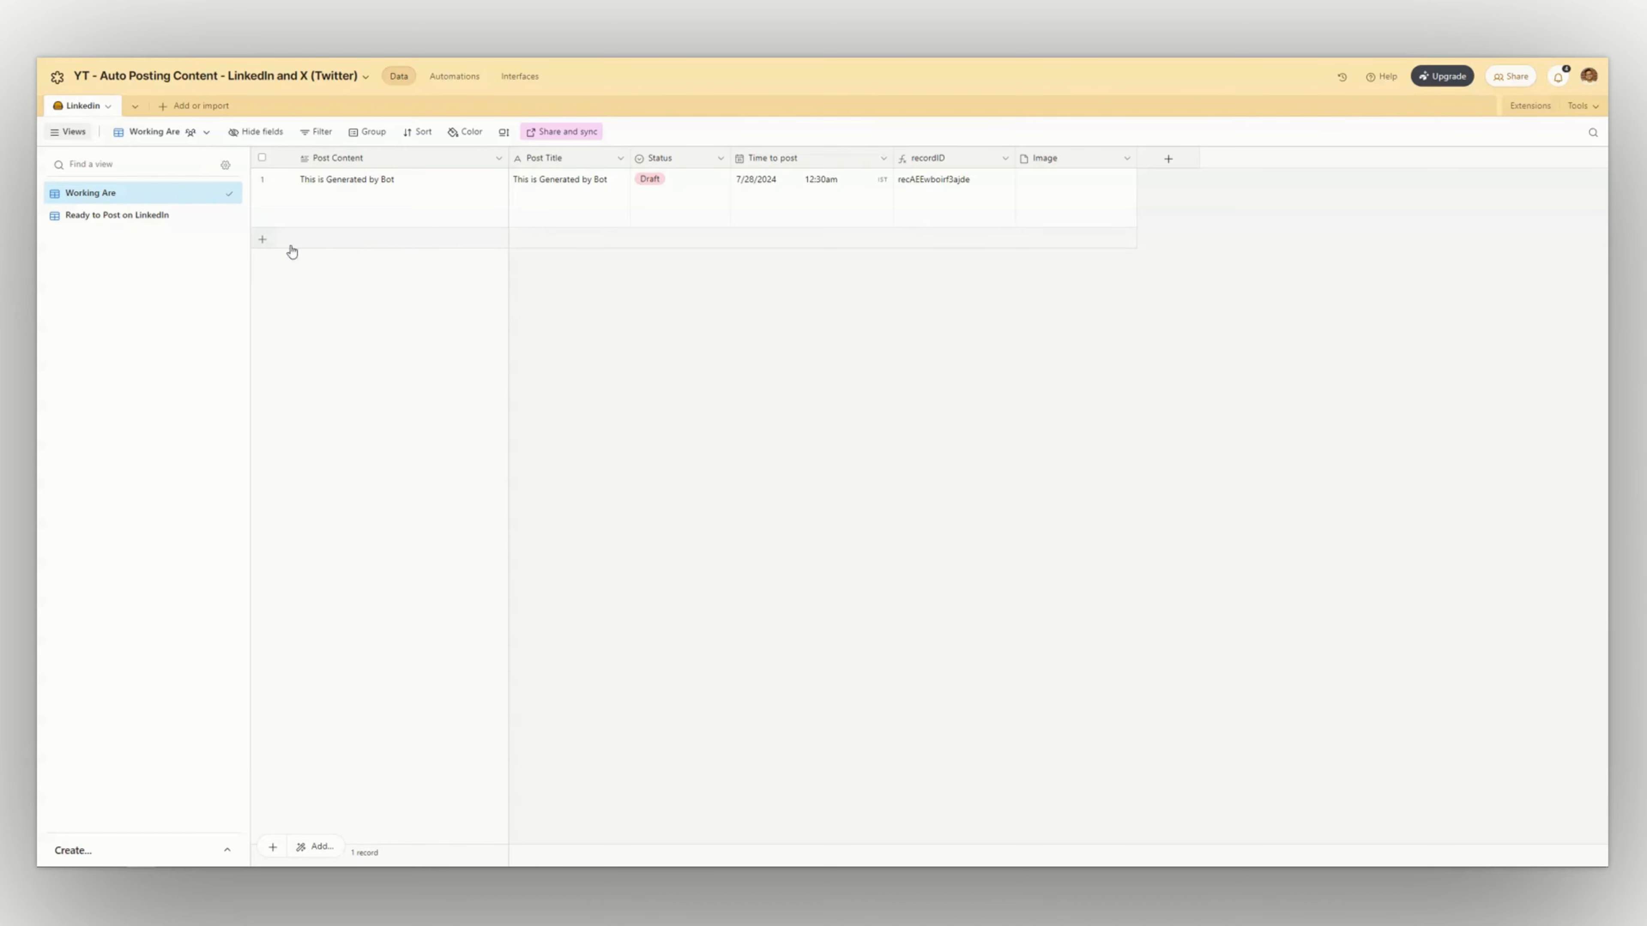
mouse_move(122, 222)
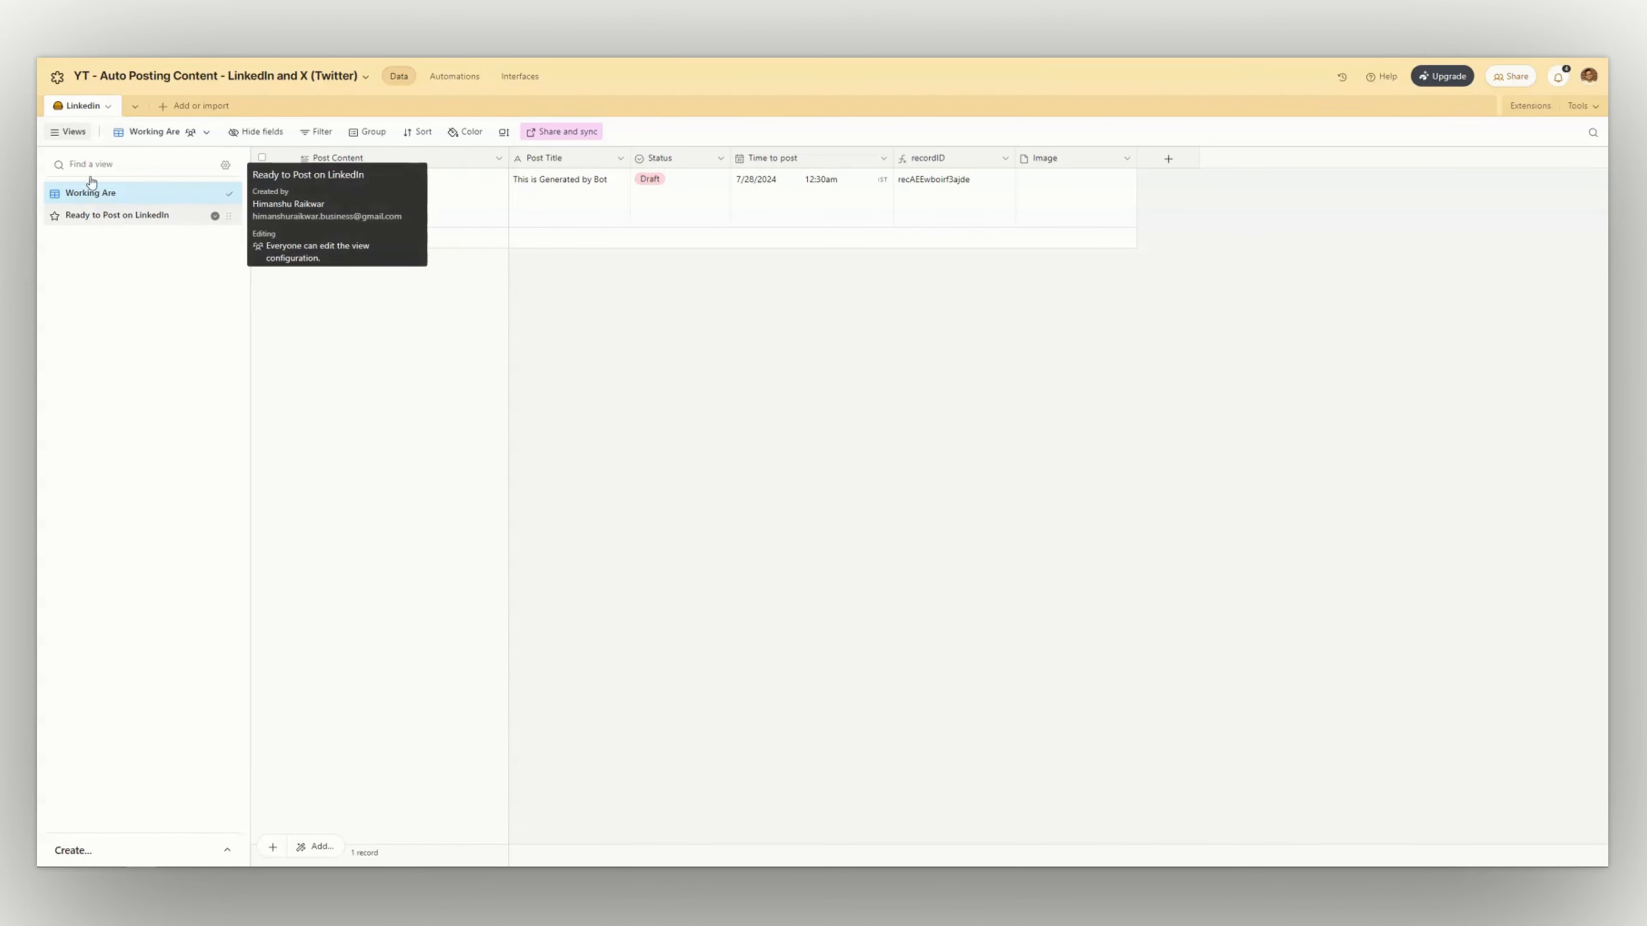
double_click(89, 107)
click(111, 142)
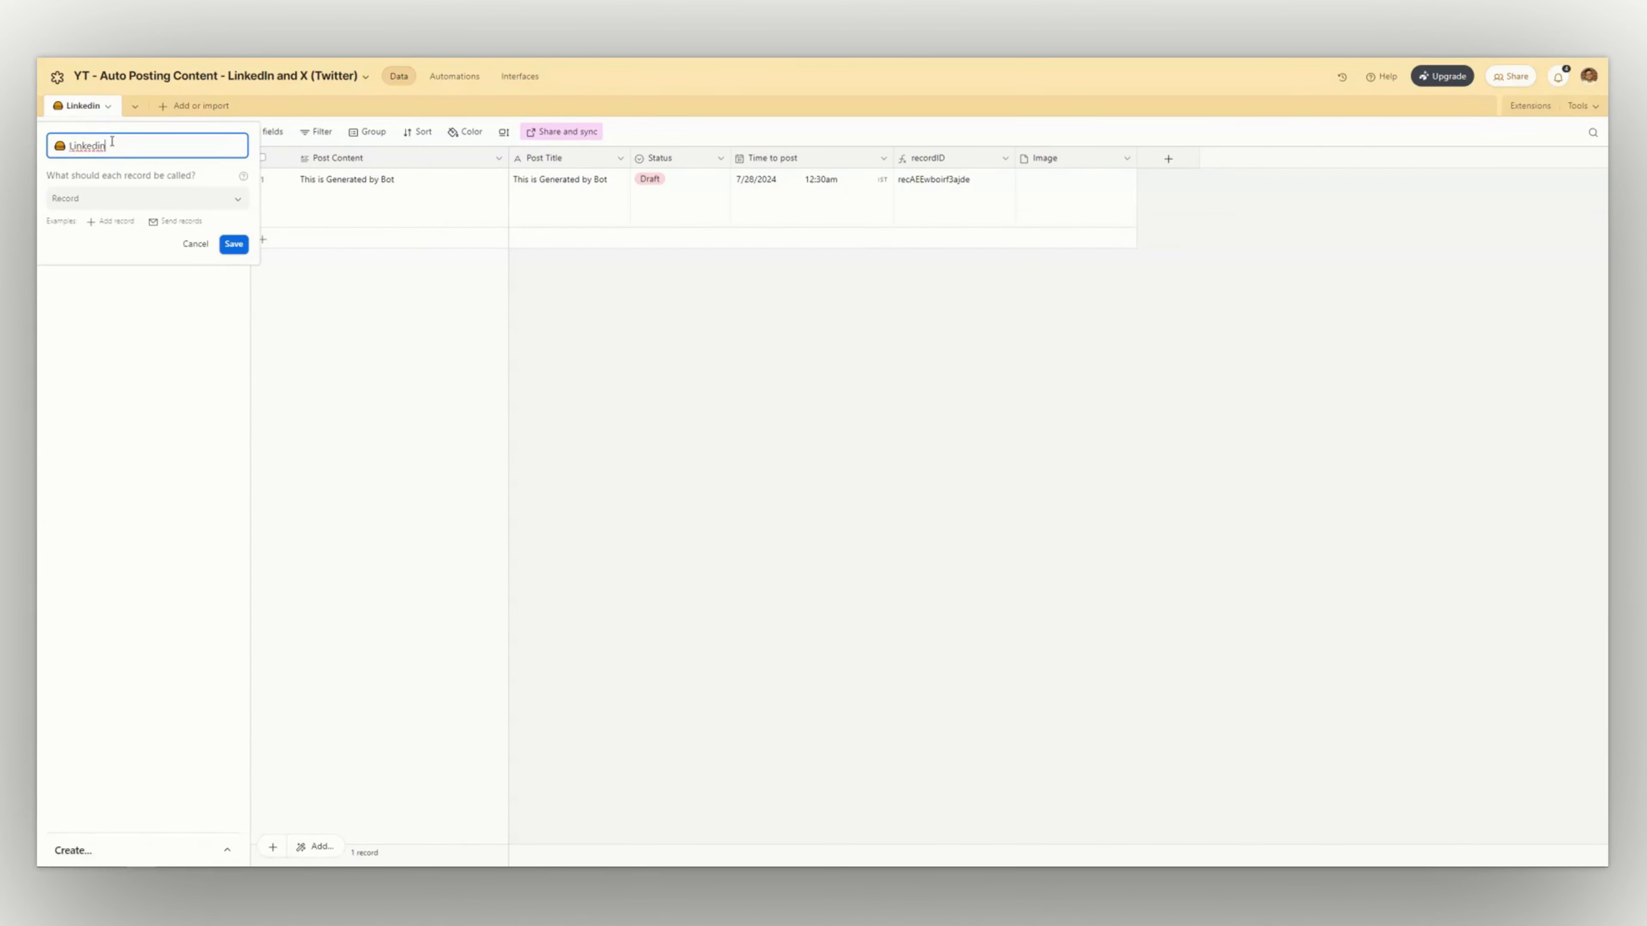
double_click(132, 143)
text(Content Marketing)
key(Return)
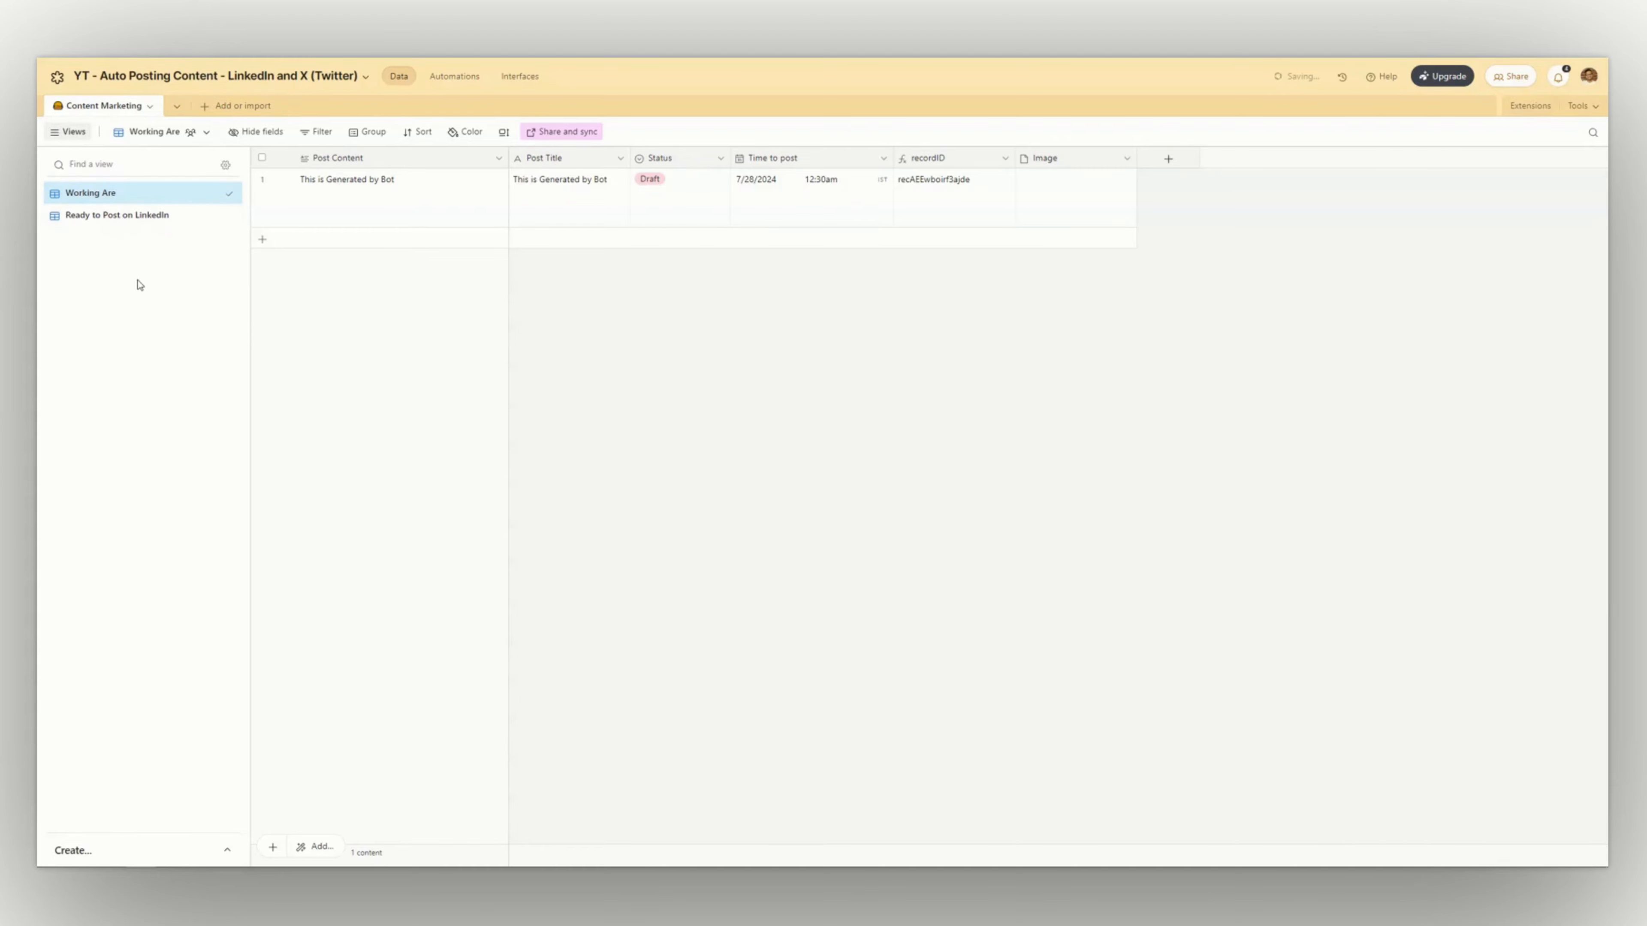
Rename the "Ready to Post on LinkedIn" view to "Ready to Post on LinkedIn and X"
double_click(129, 217)
double_click(173, 218)
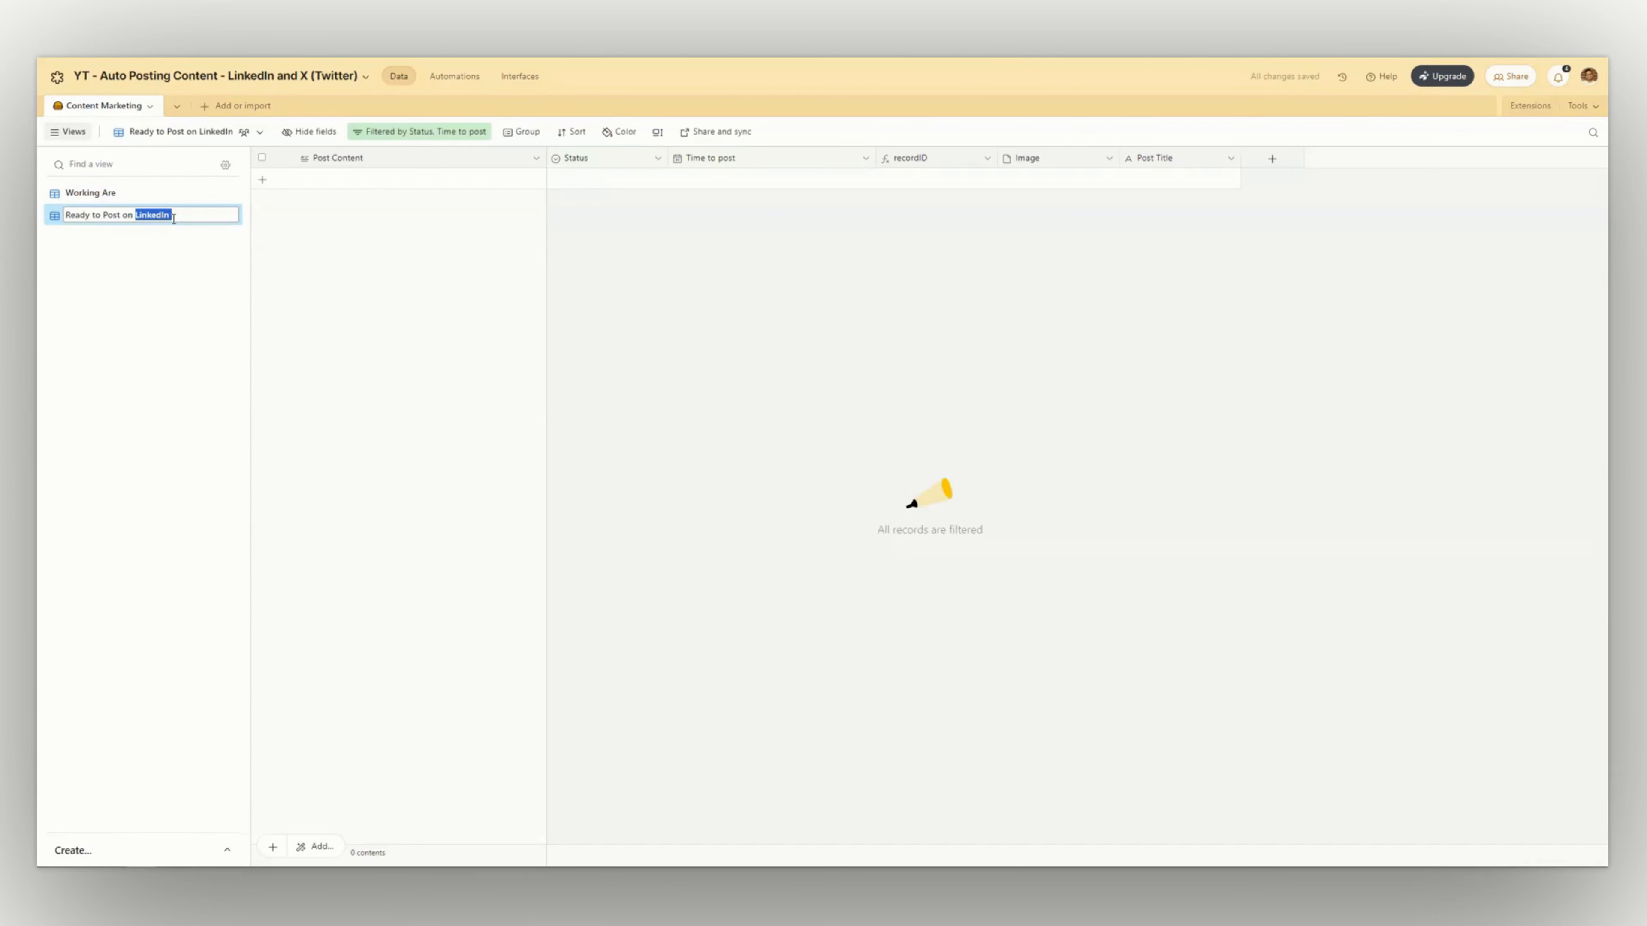
click(211, 218)
text(and X)
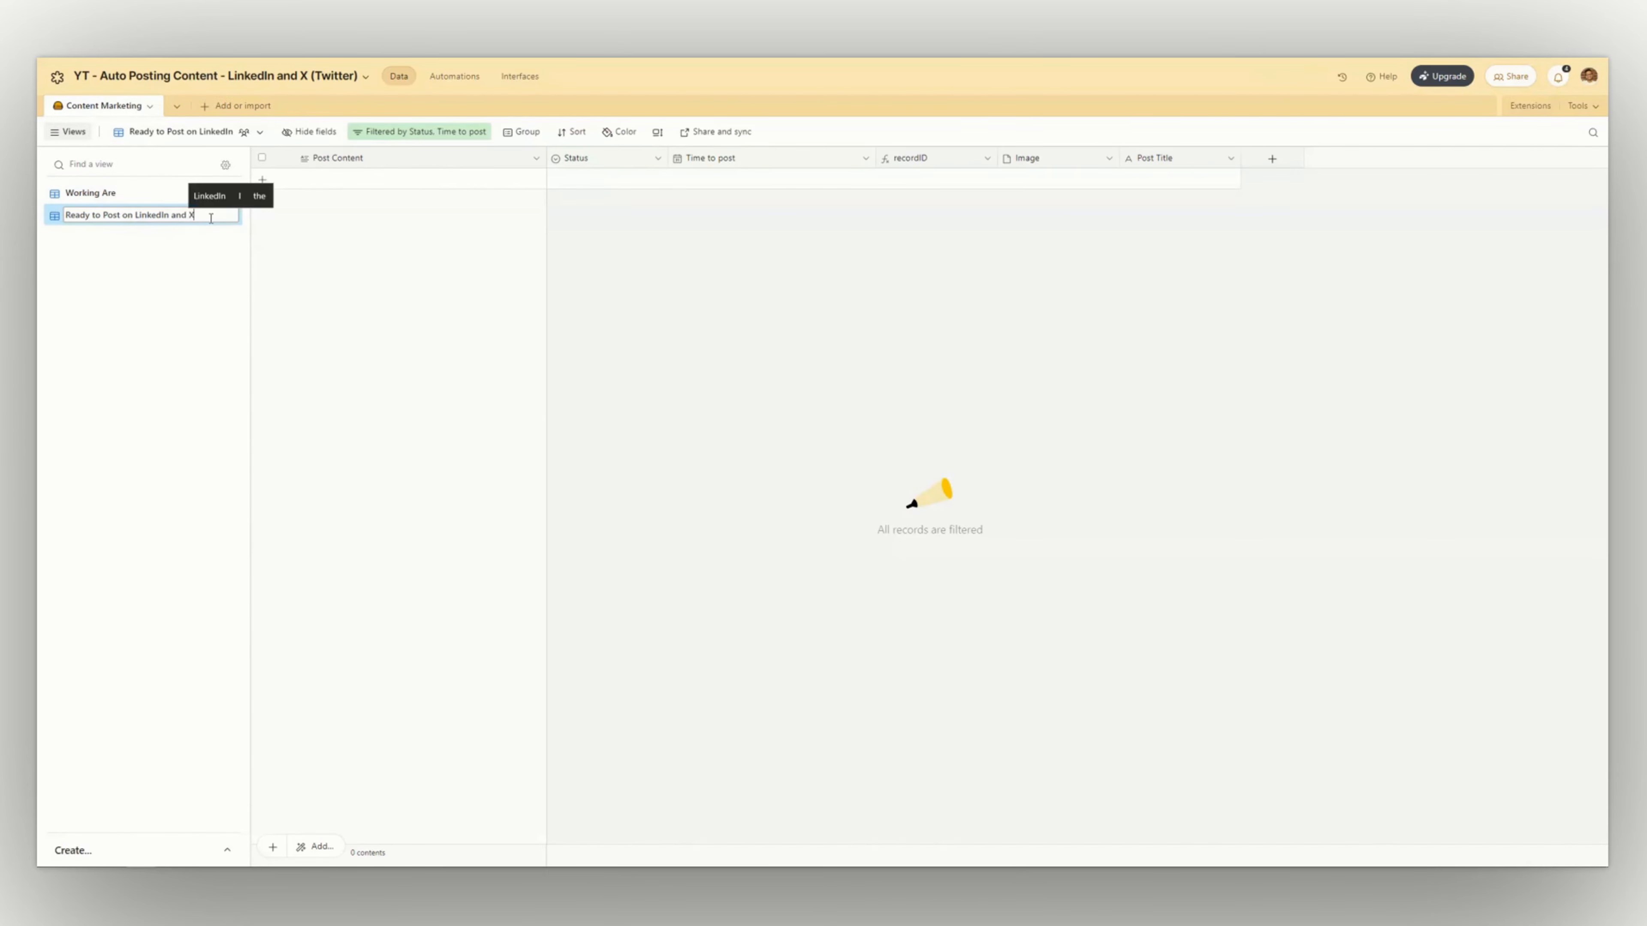
key(Return)
Check the table and view used by the LinkedIn automation's trigger, and return to the Working Are view of the data
click(477, 82)
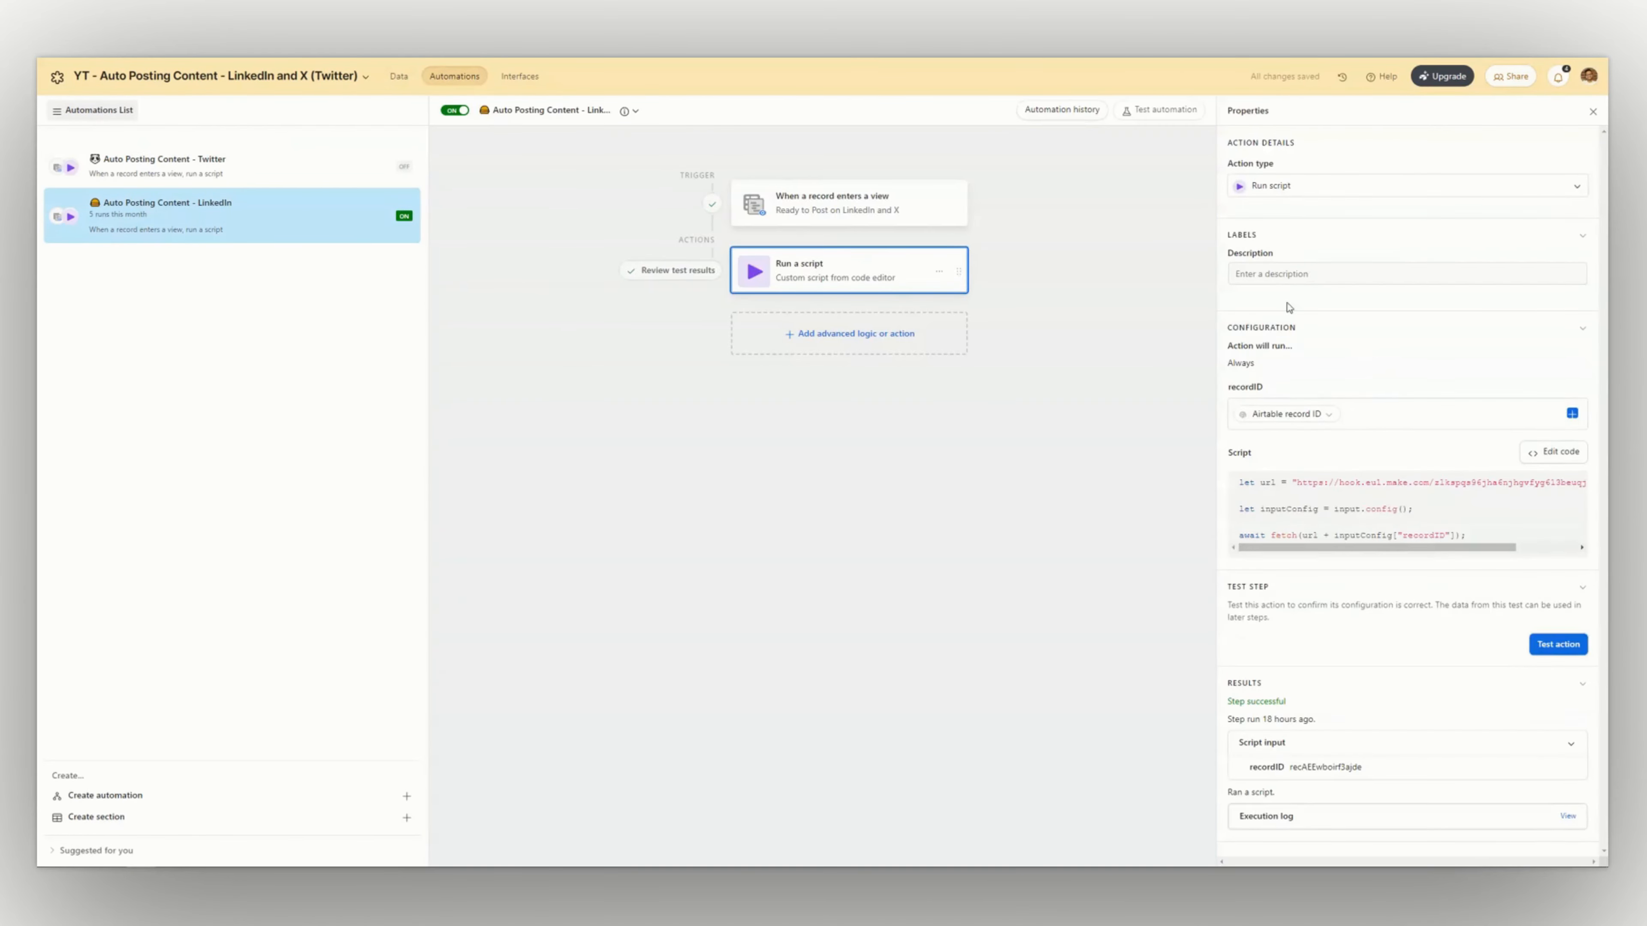
click(784, 216)
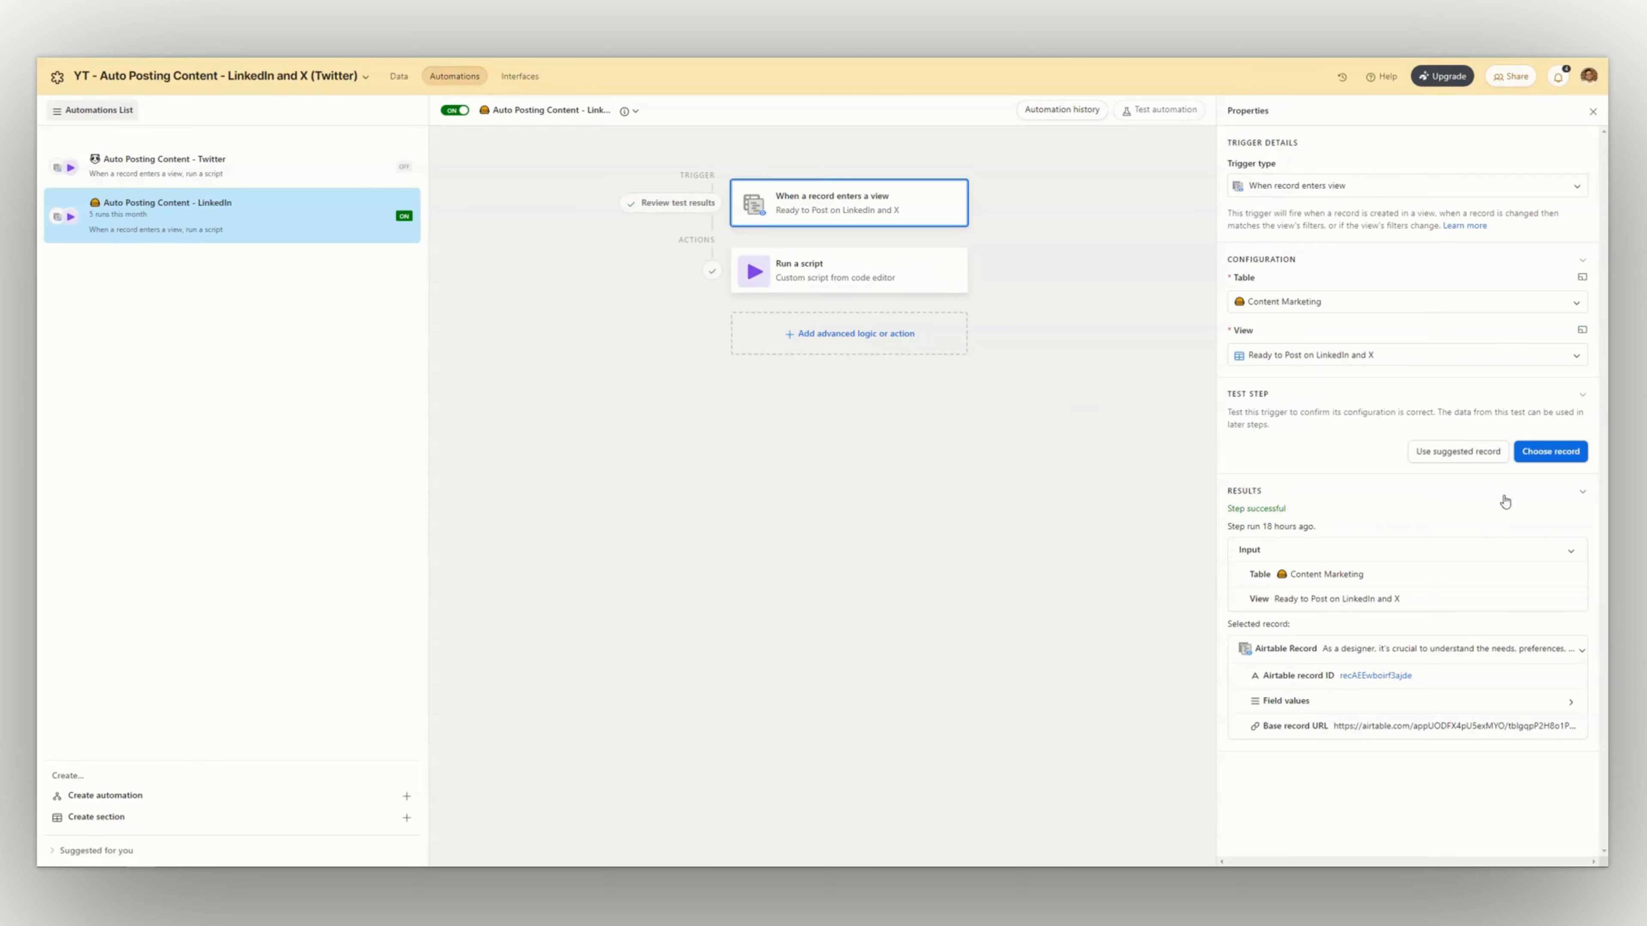
click(399, 76)
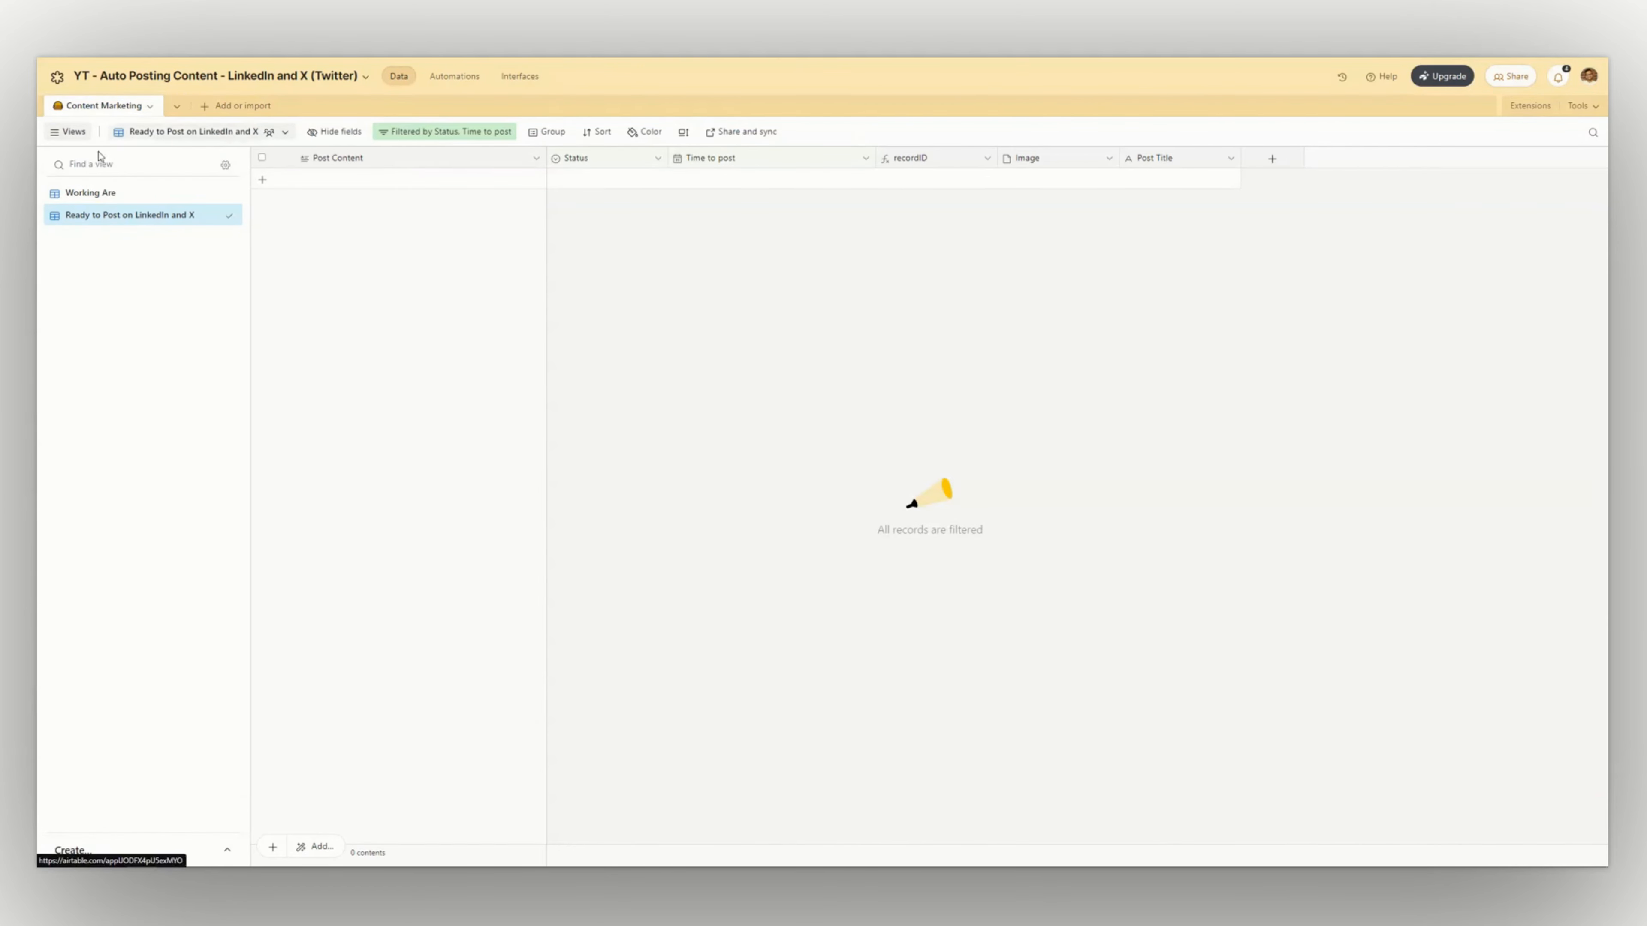
click(186, 197)
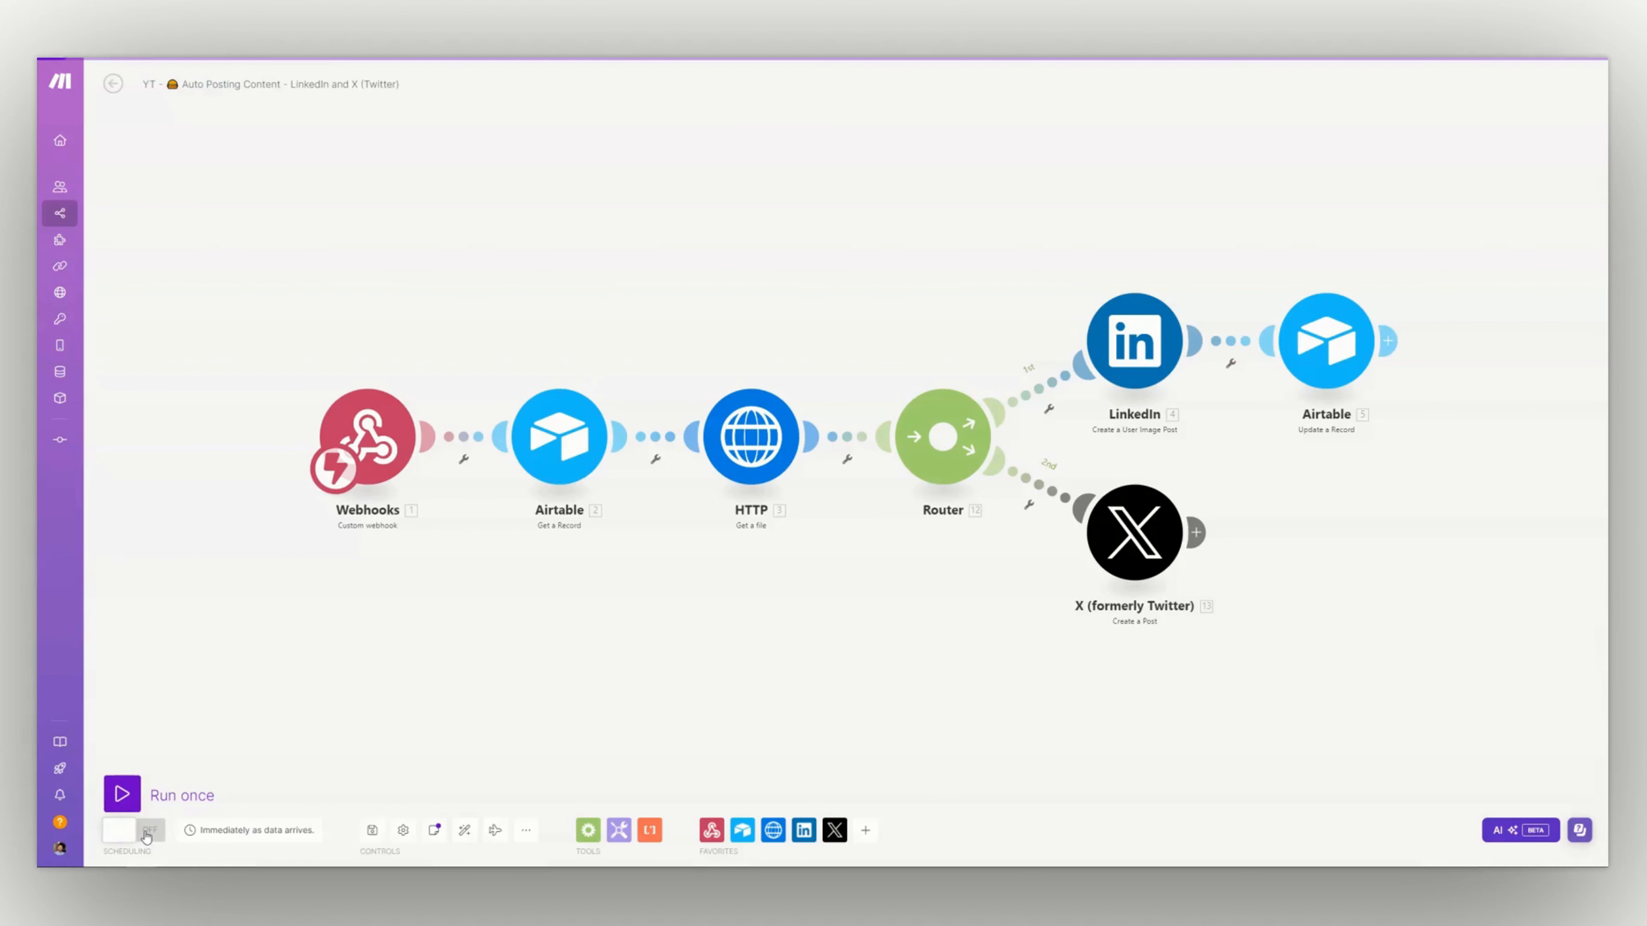
In Make, turn on the scenario and save its changes, and set the Airtable record's Status to Ready to Post
click(113, 84)
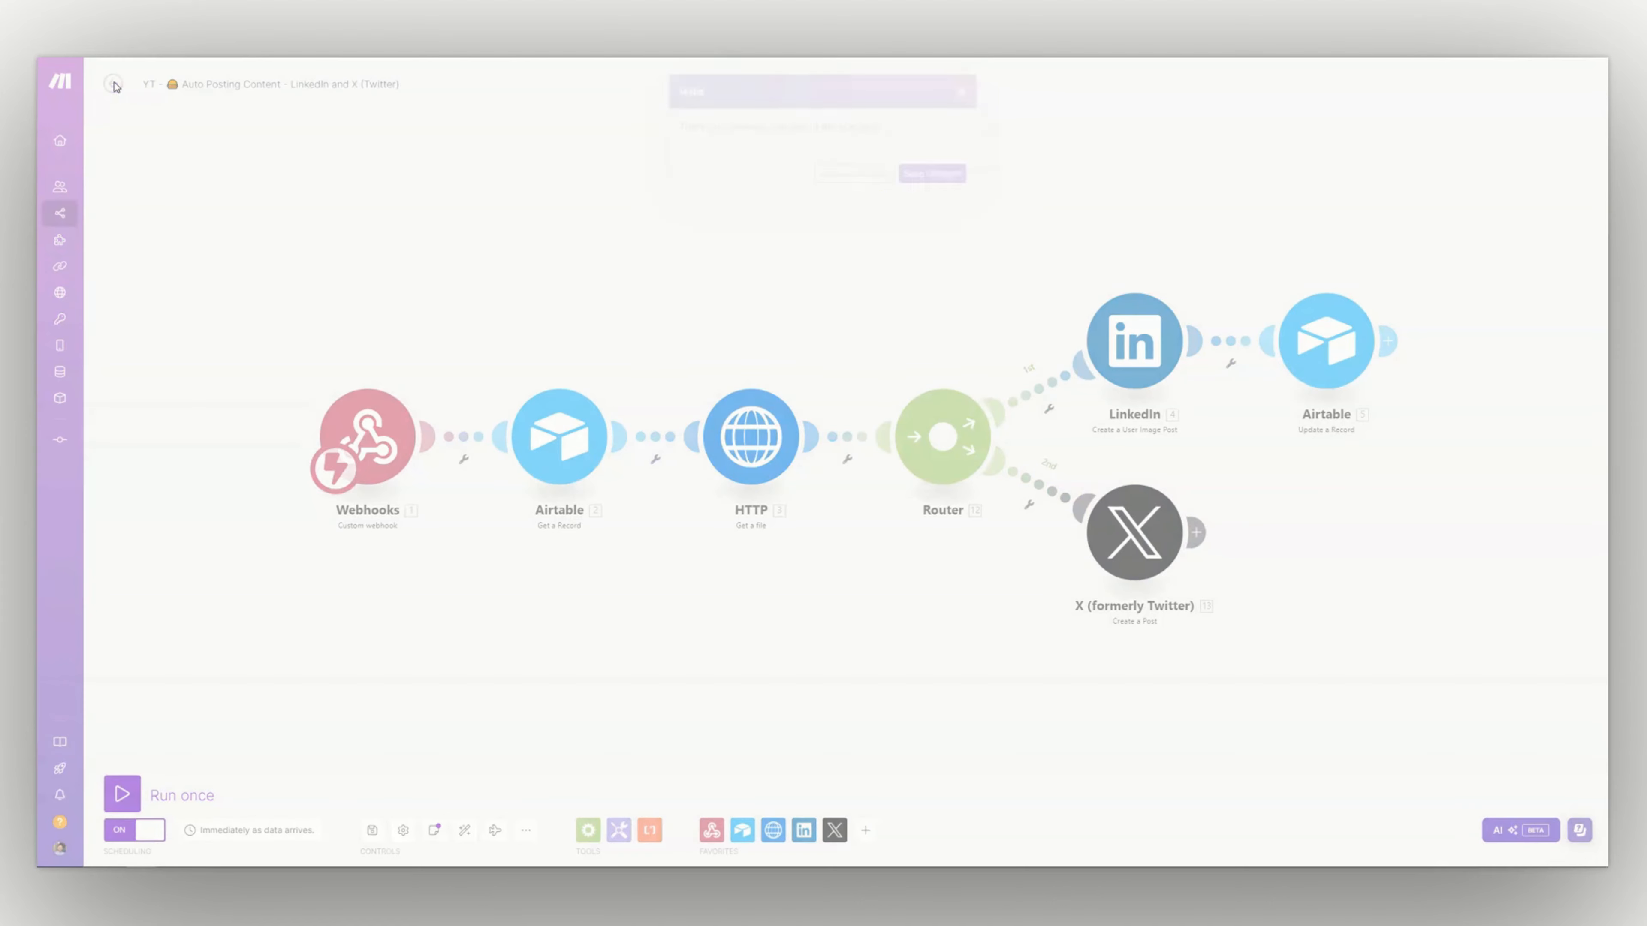
click(922, 173)
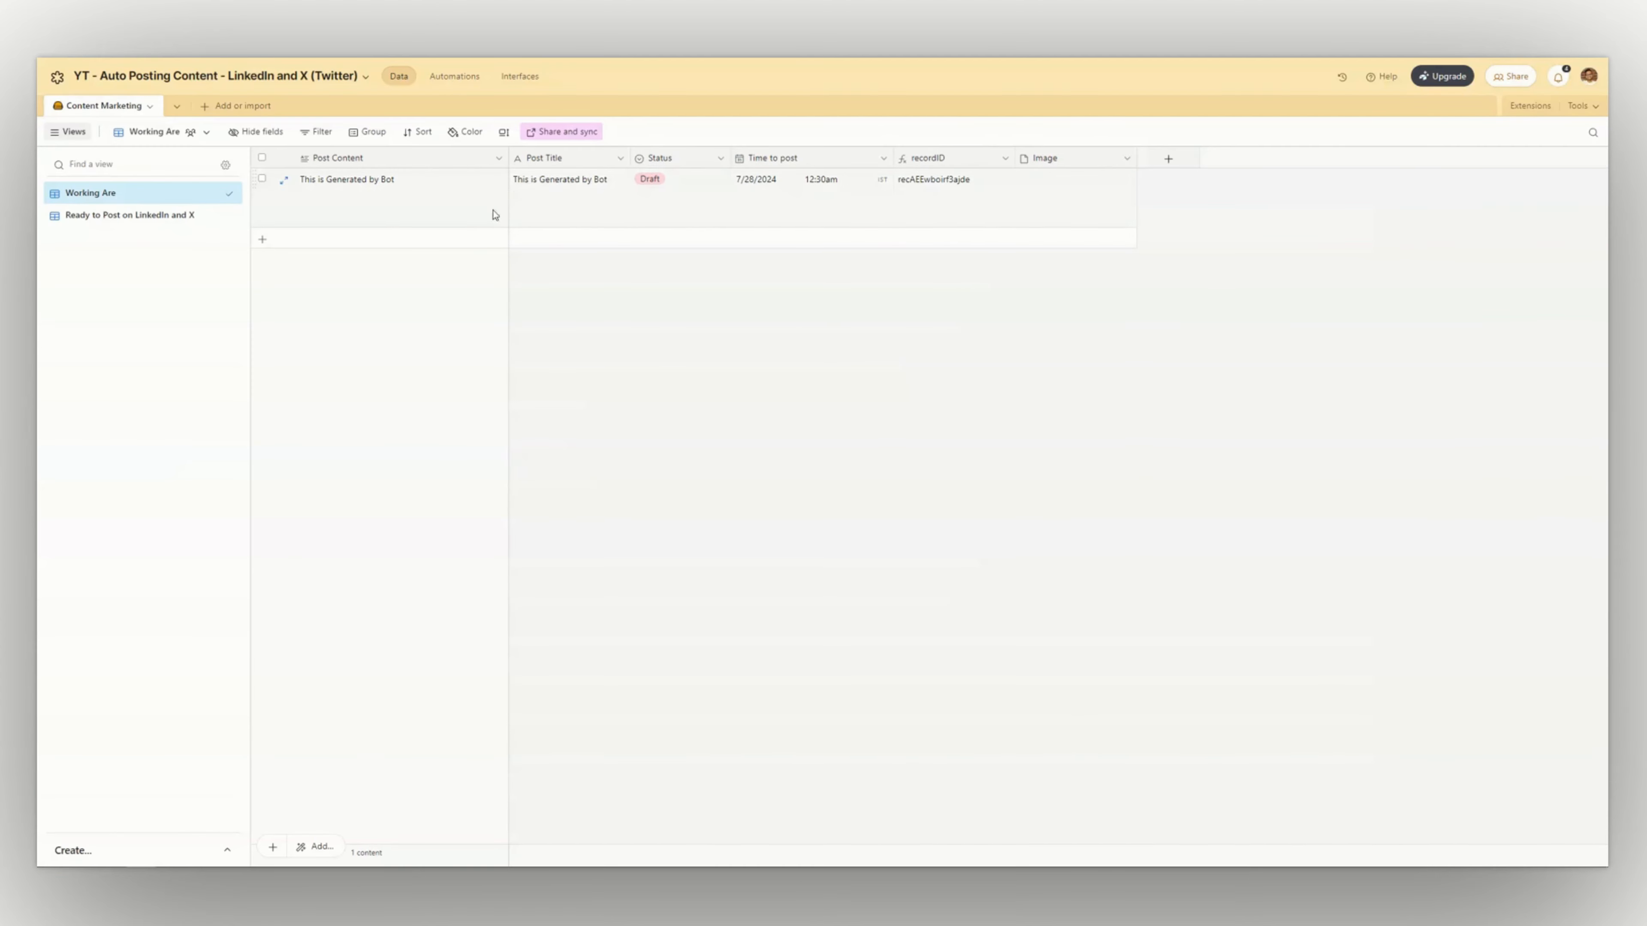
click(688, 209)
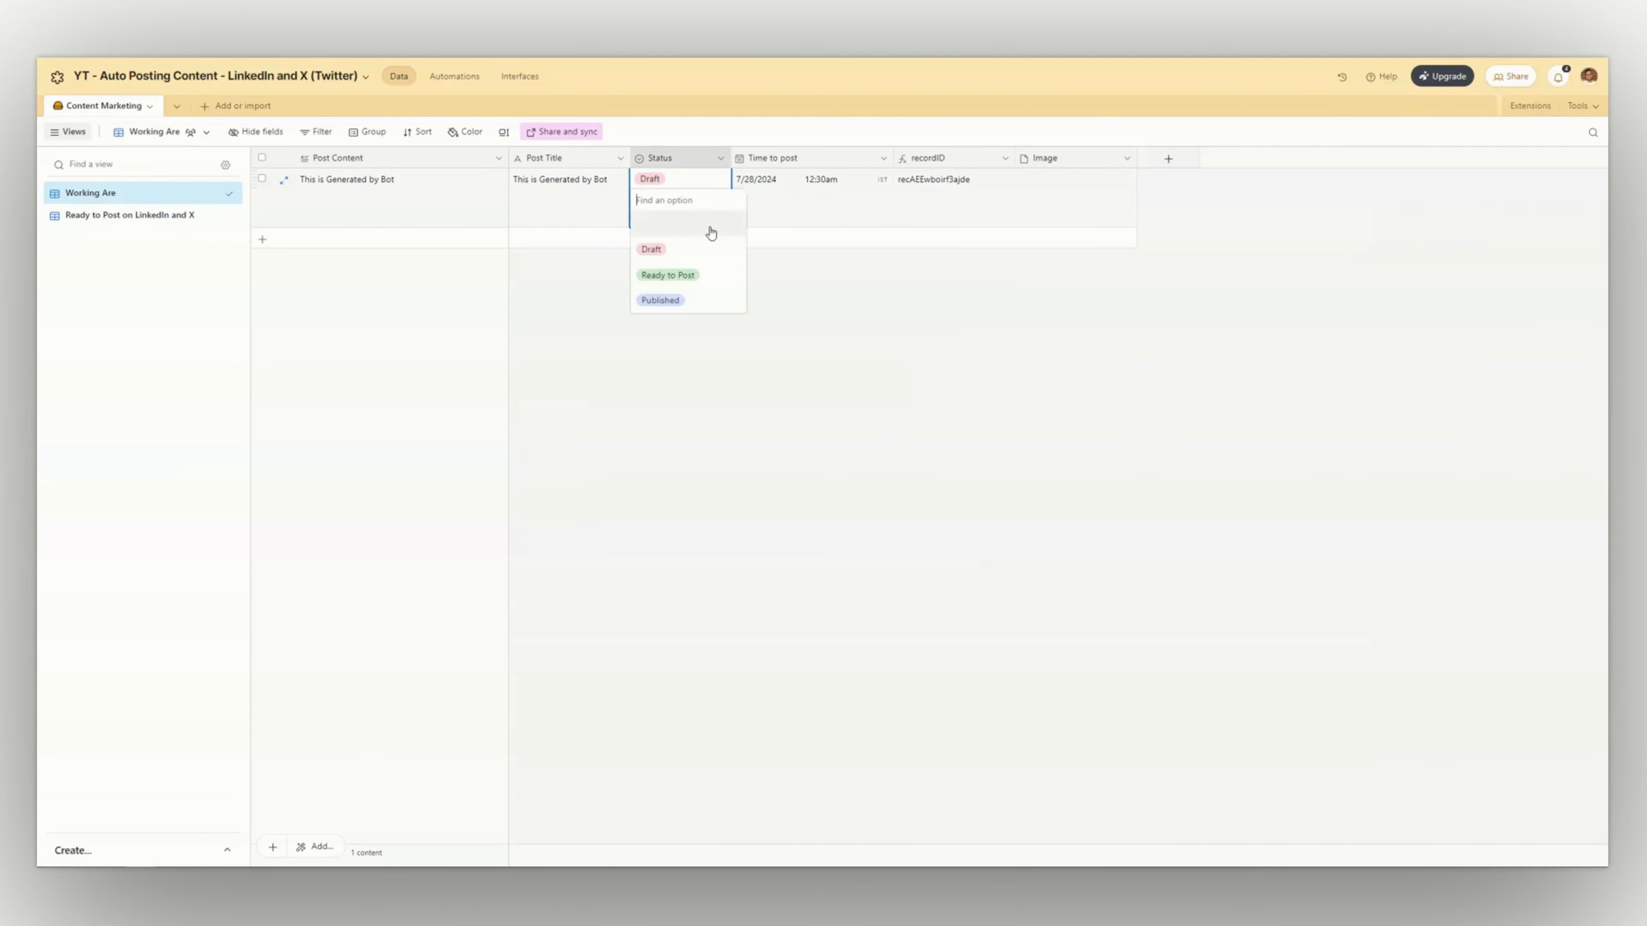
click(676, 275)
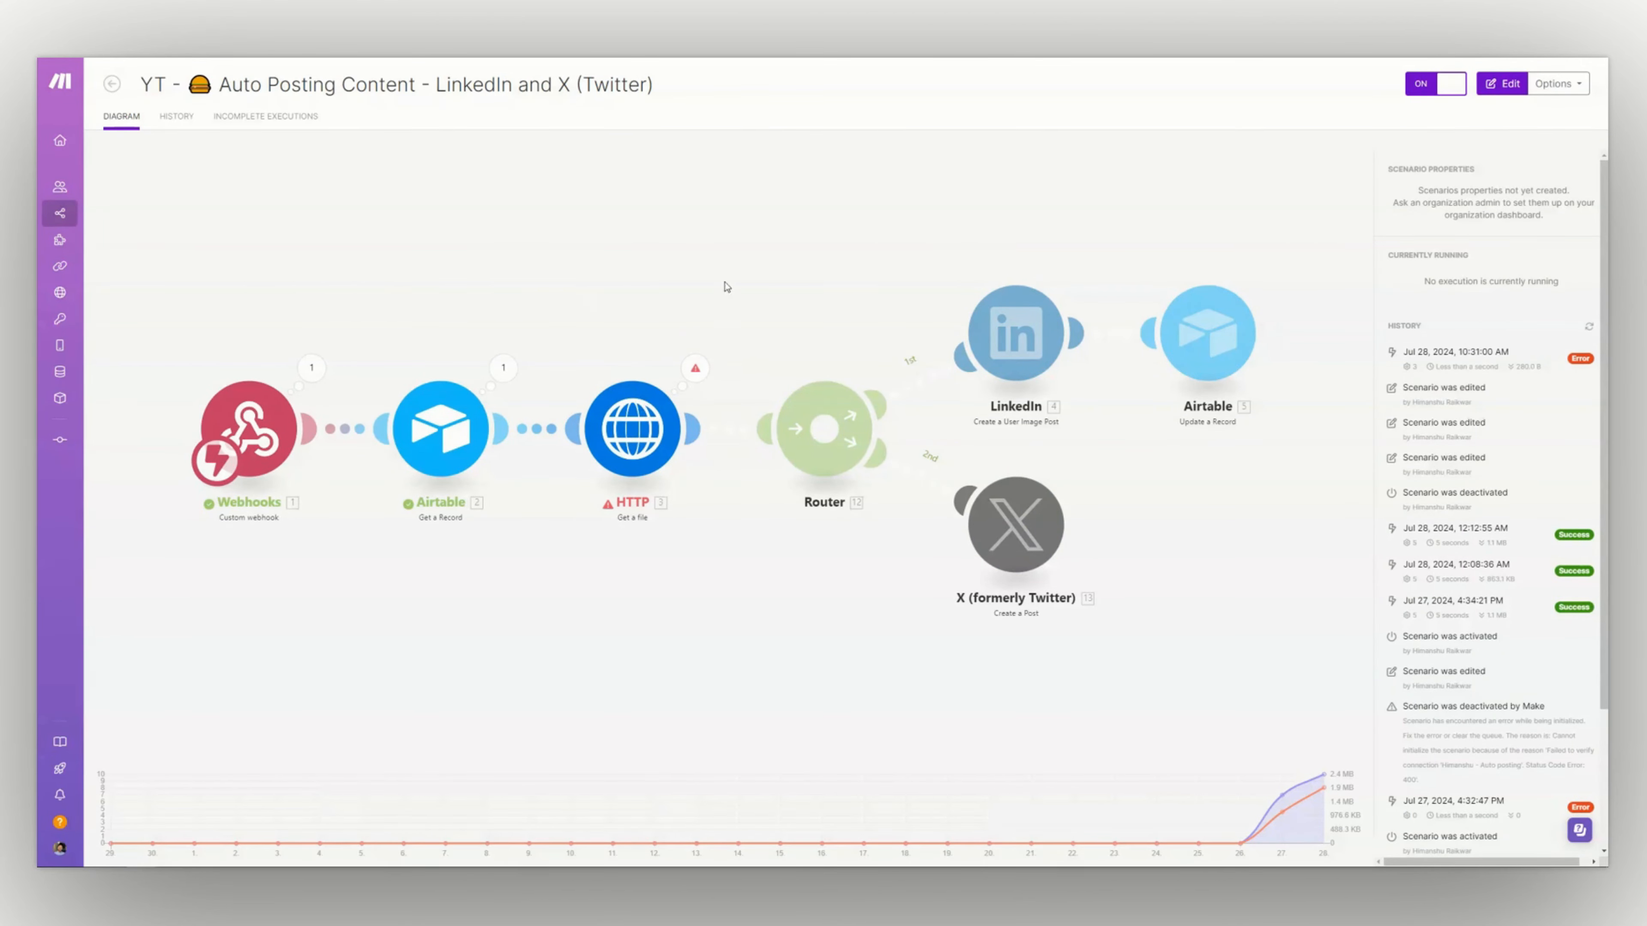
In Make, open the scenario for editing and inspect the HTTP module's error details from the last run
click(611, 318)
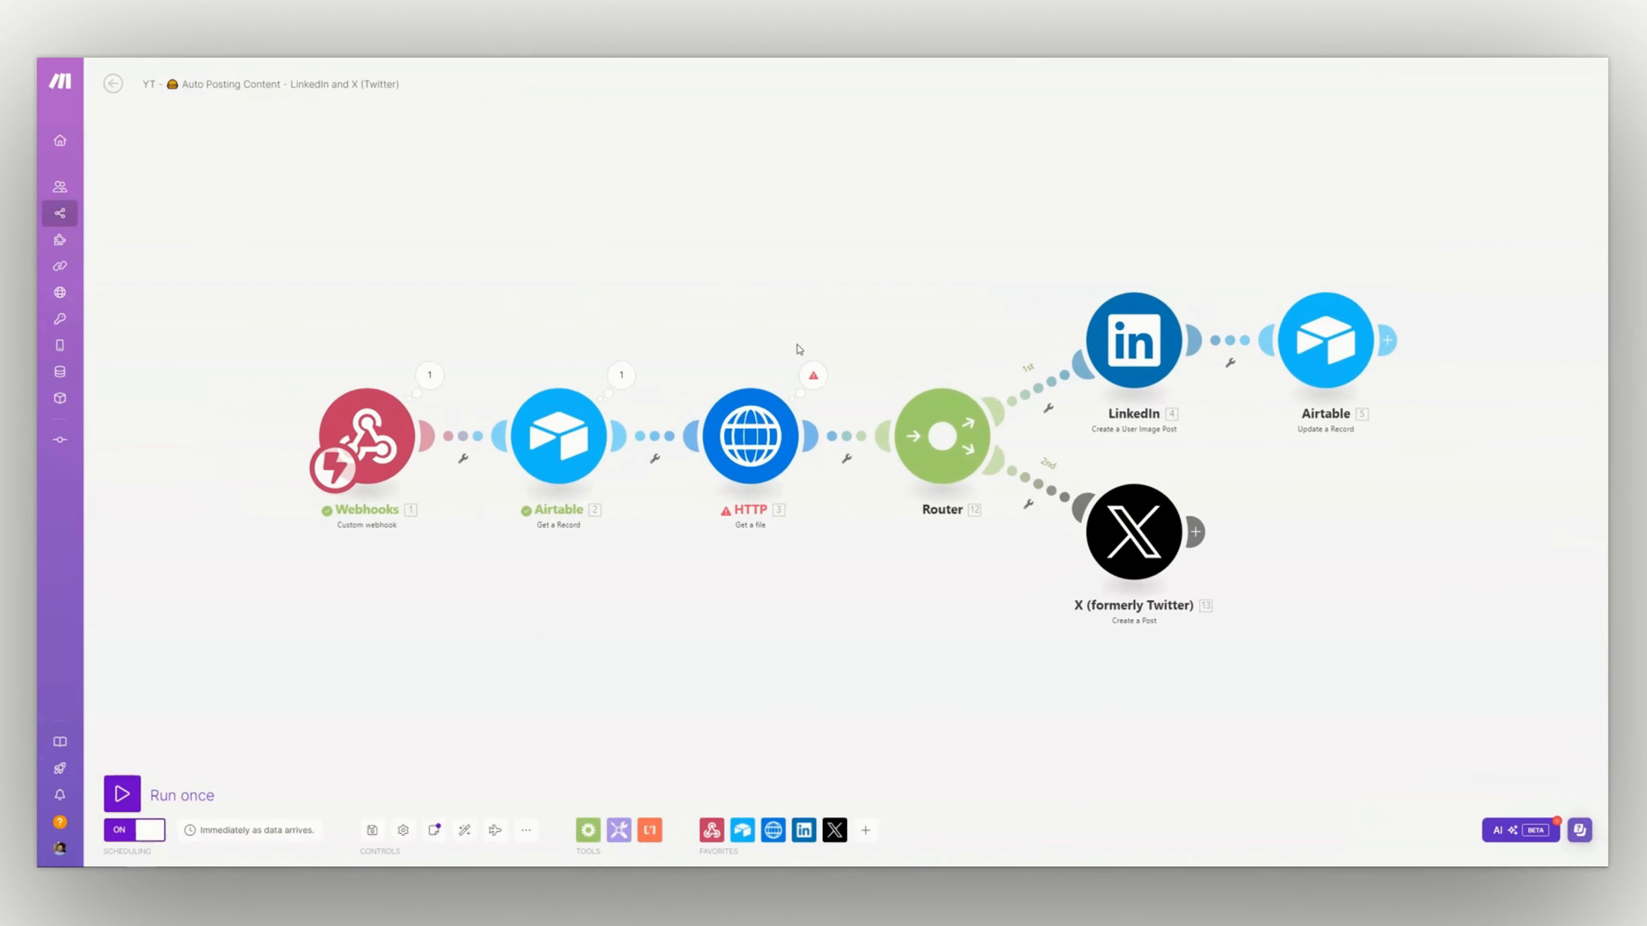
click(758, 411)
click(819, 339)
click(821, 388)
click(863, 374)
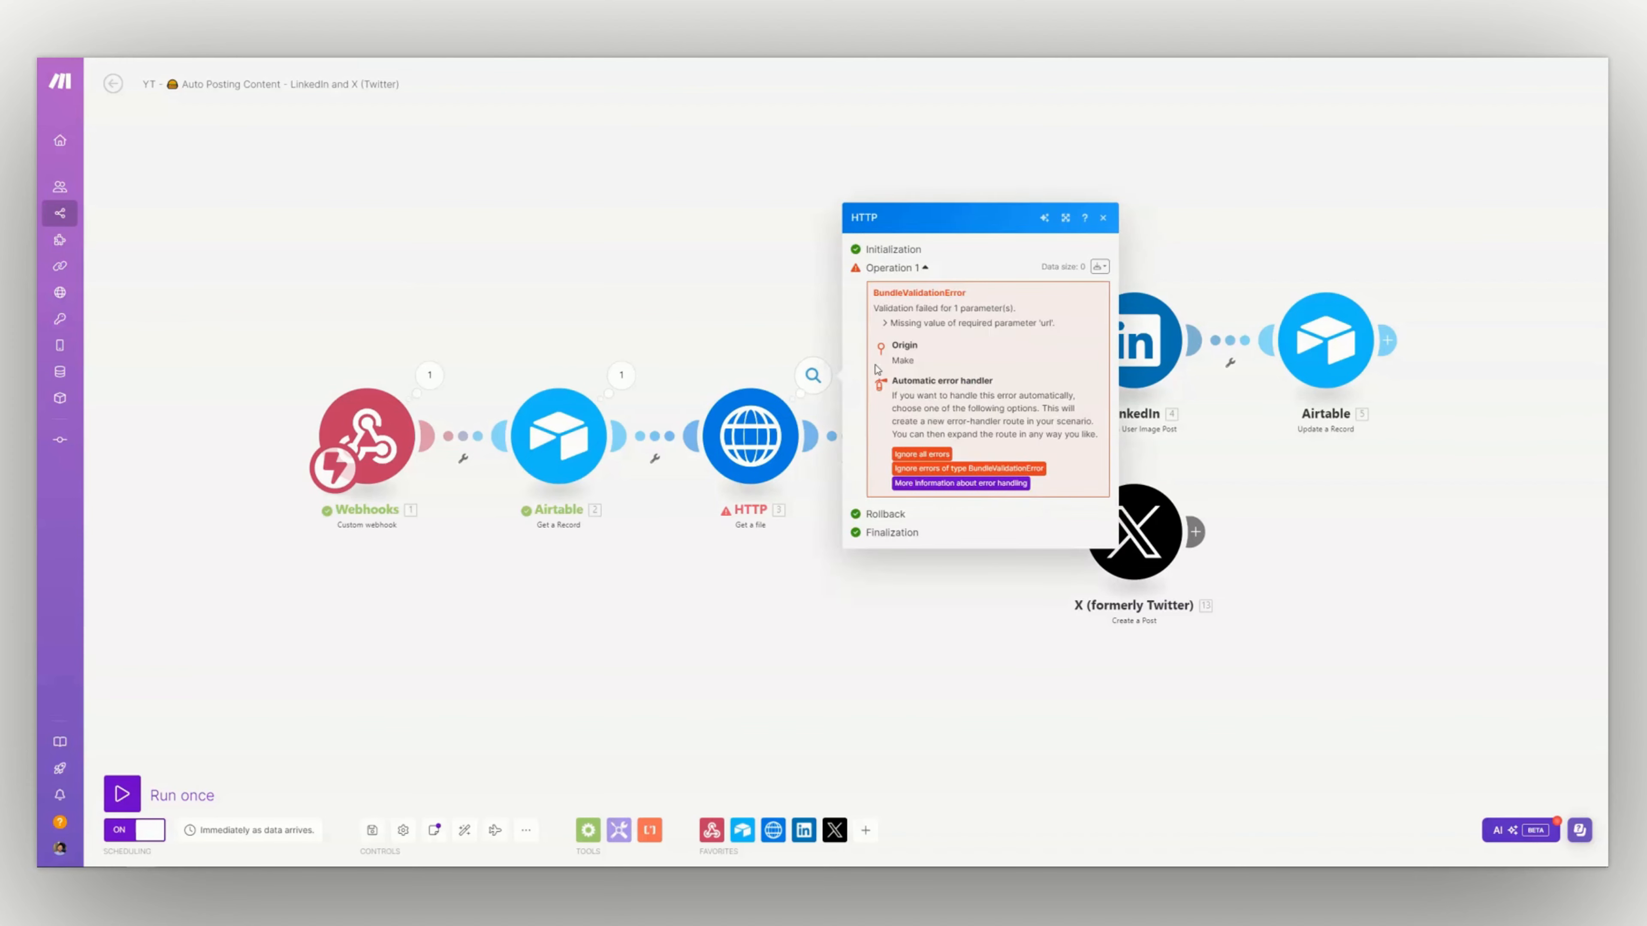
key(Escape)
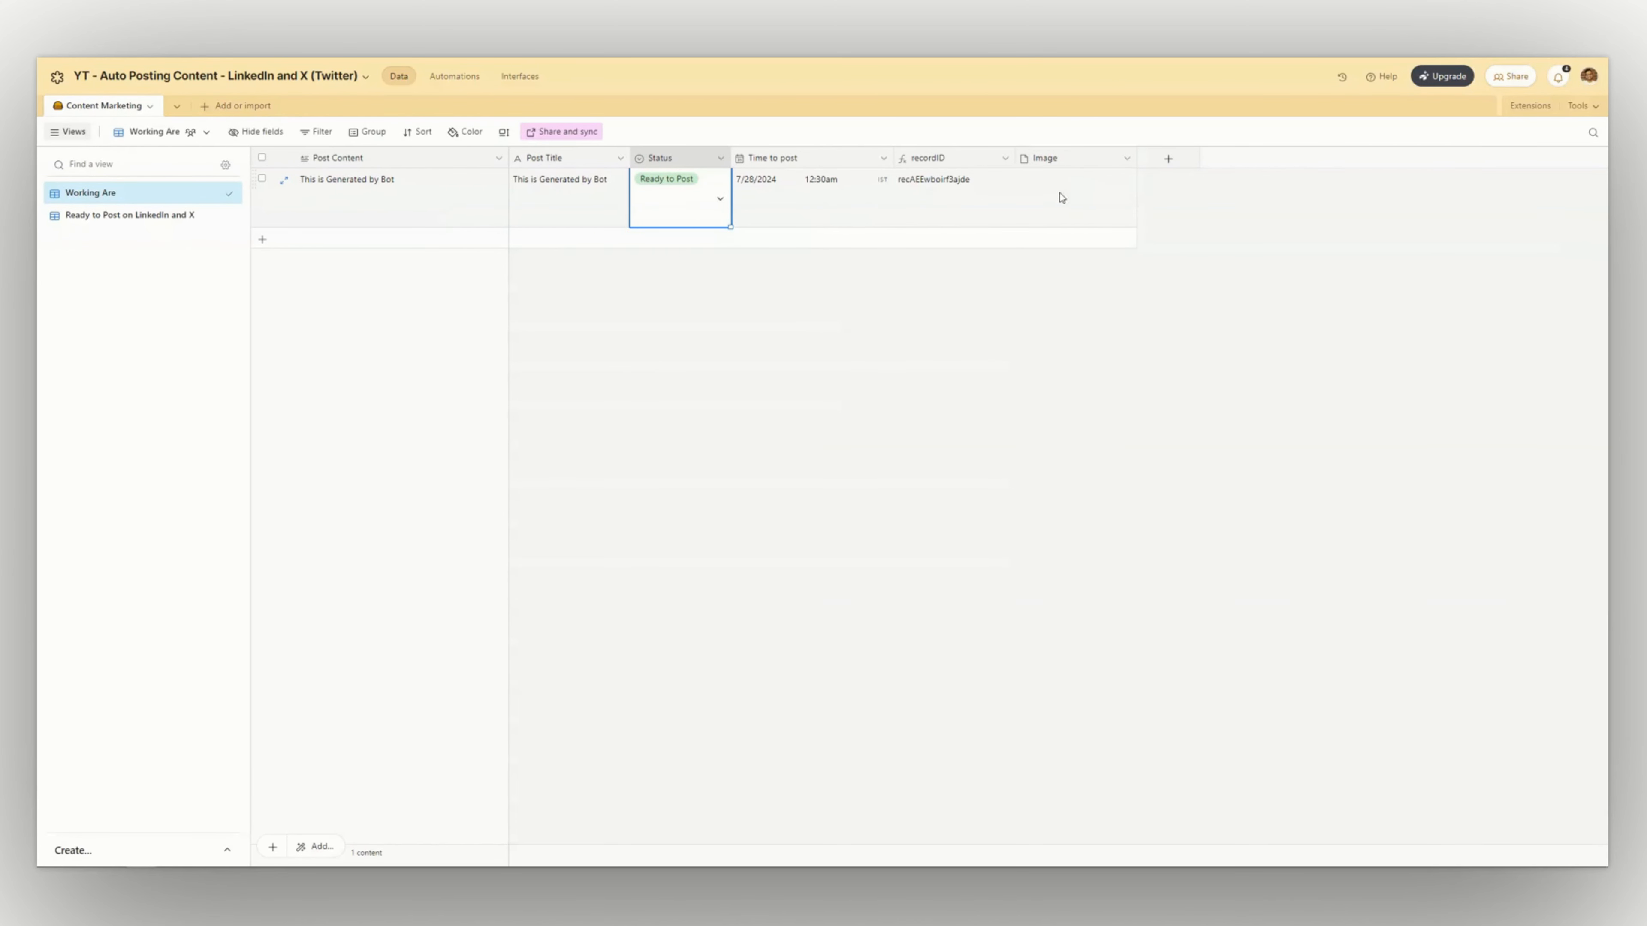
In Airtable, upload the local "Schedule Your ... and Make.png" file to the record's Image field
click(1062, 198)
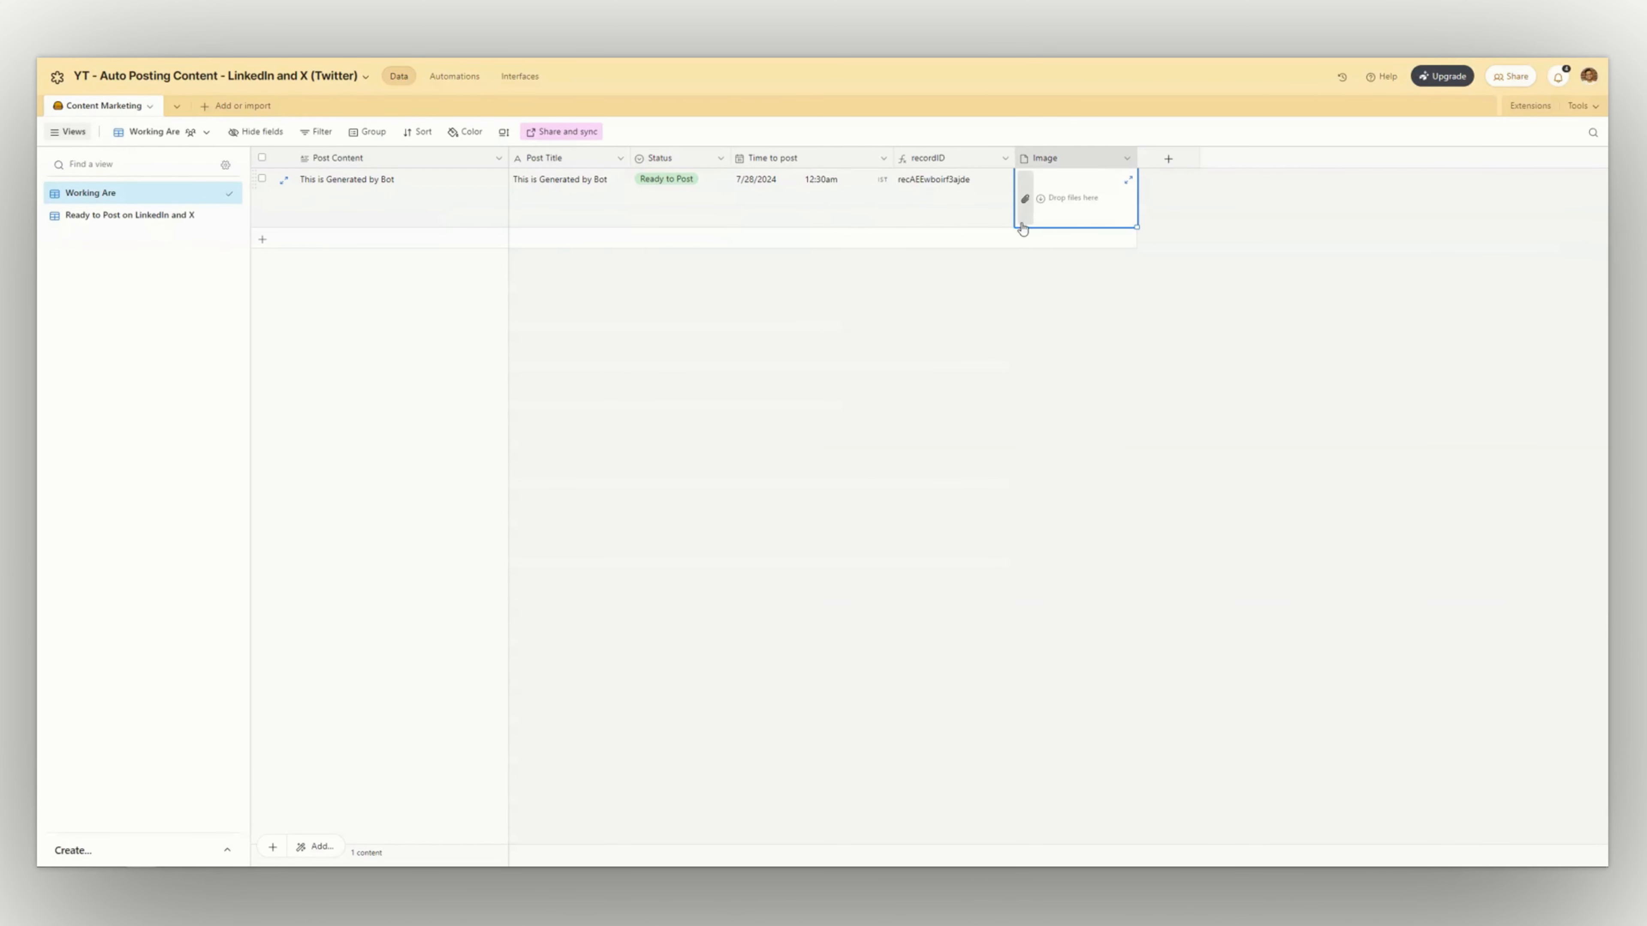
click(1042, 198)
key(Escape)
click(1041, 199)
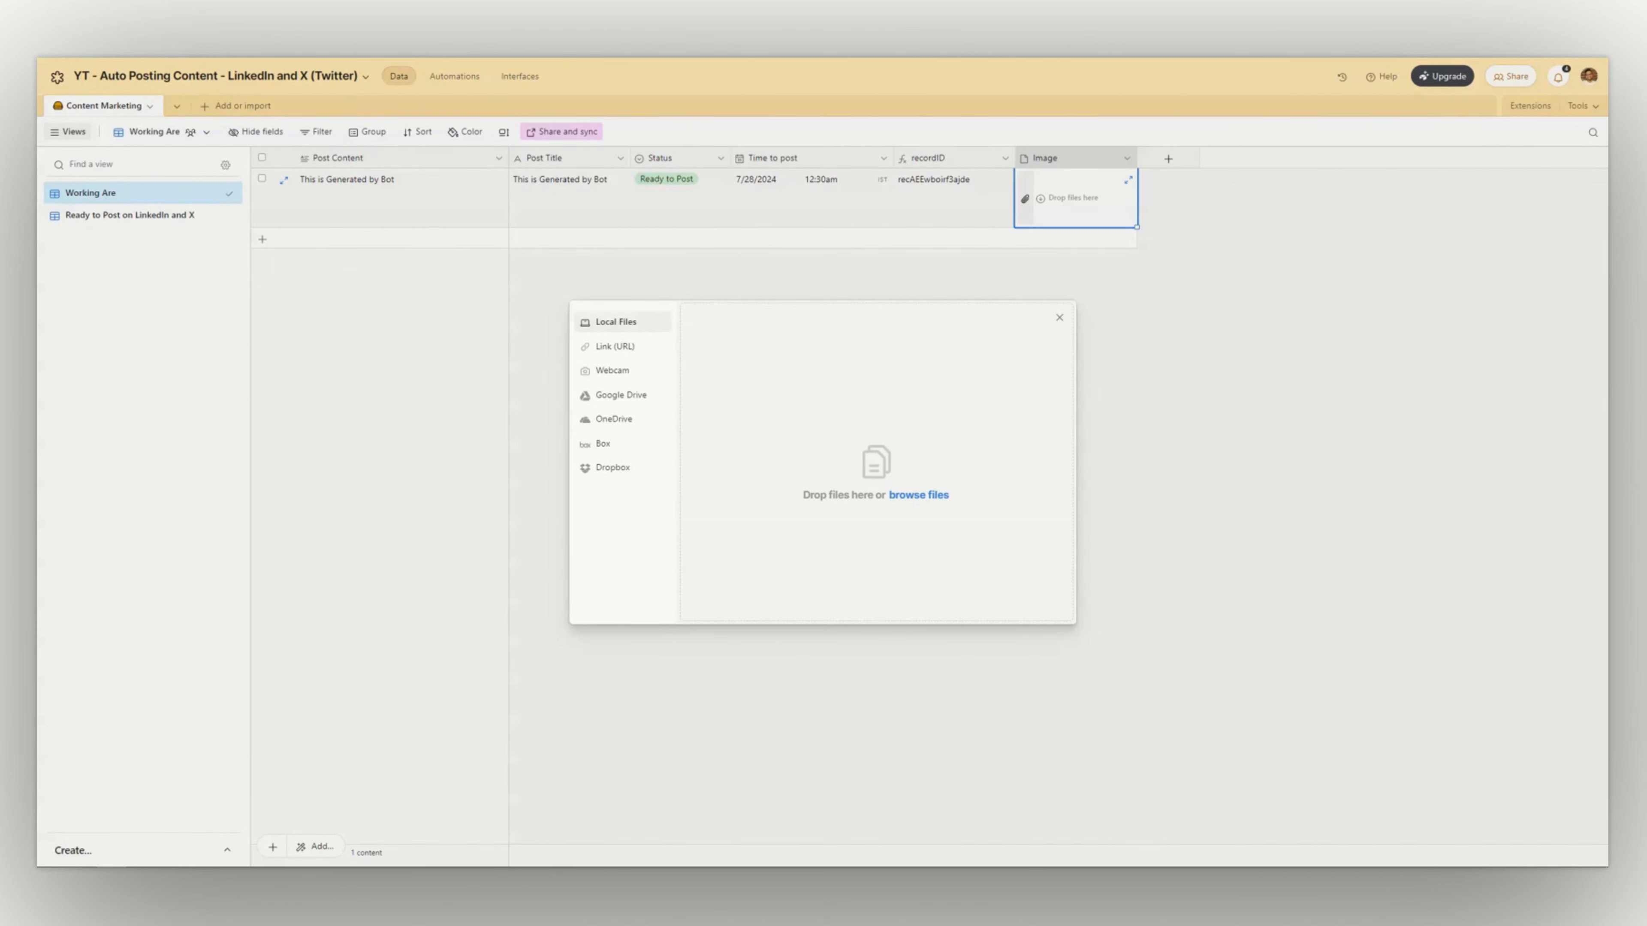
drag(159, 420, 783, 467)
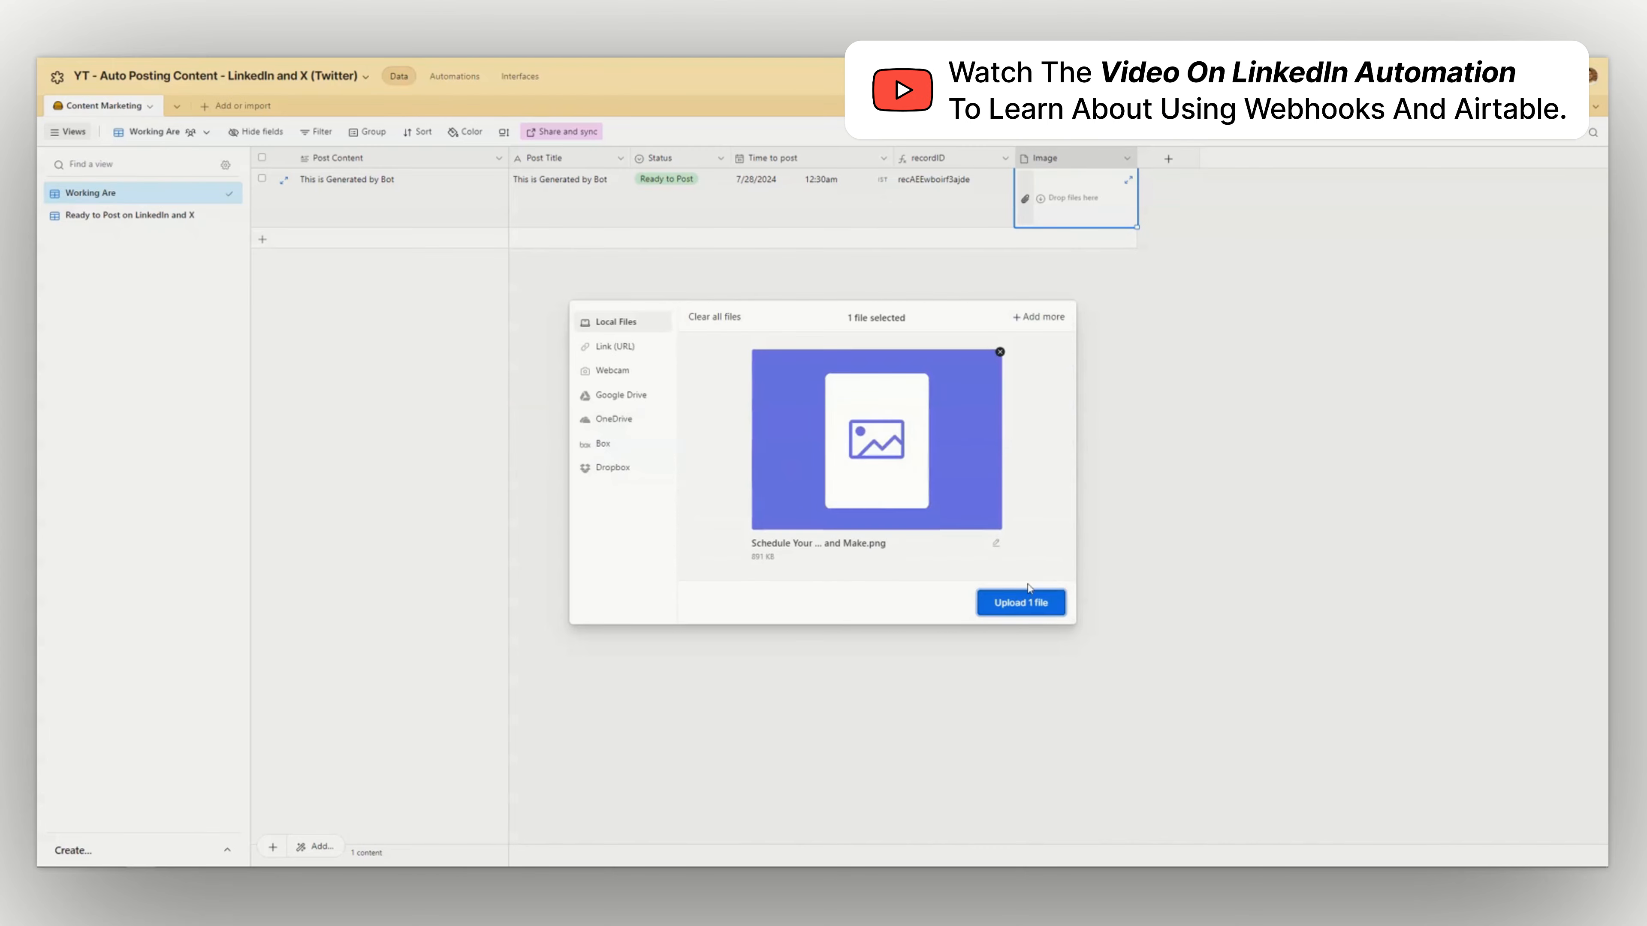
click(1036, 606)
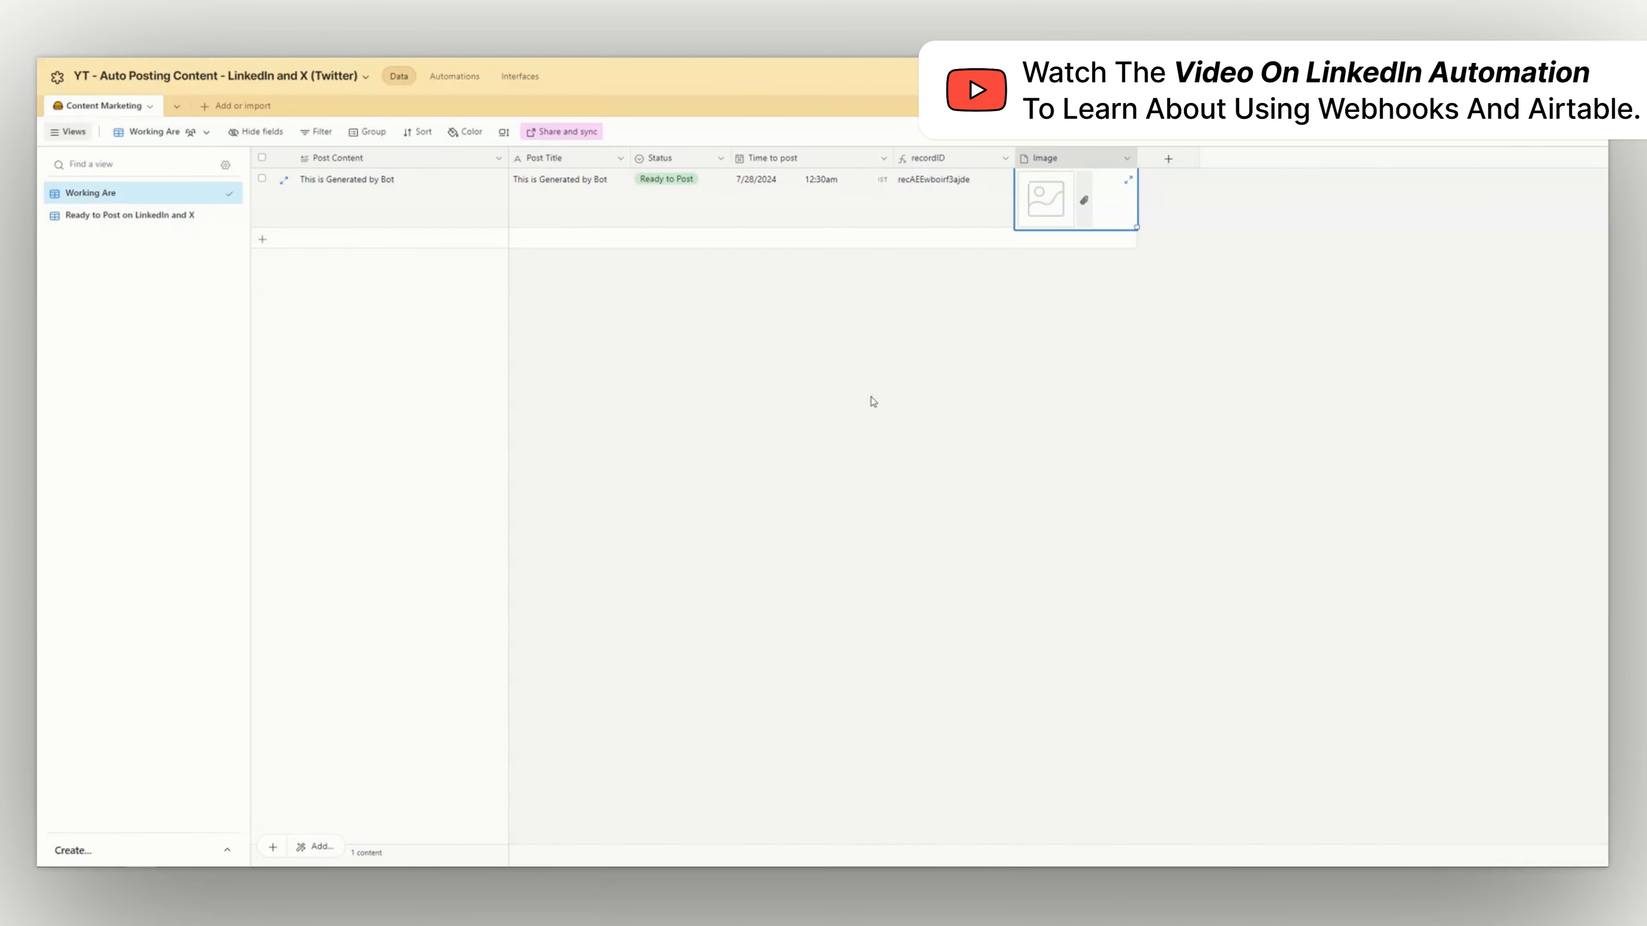
click(934, 378)
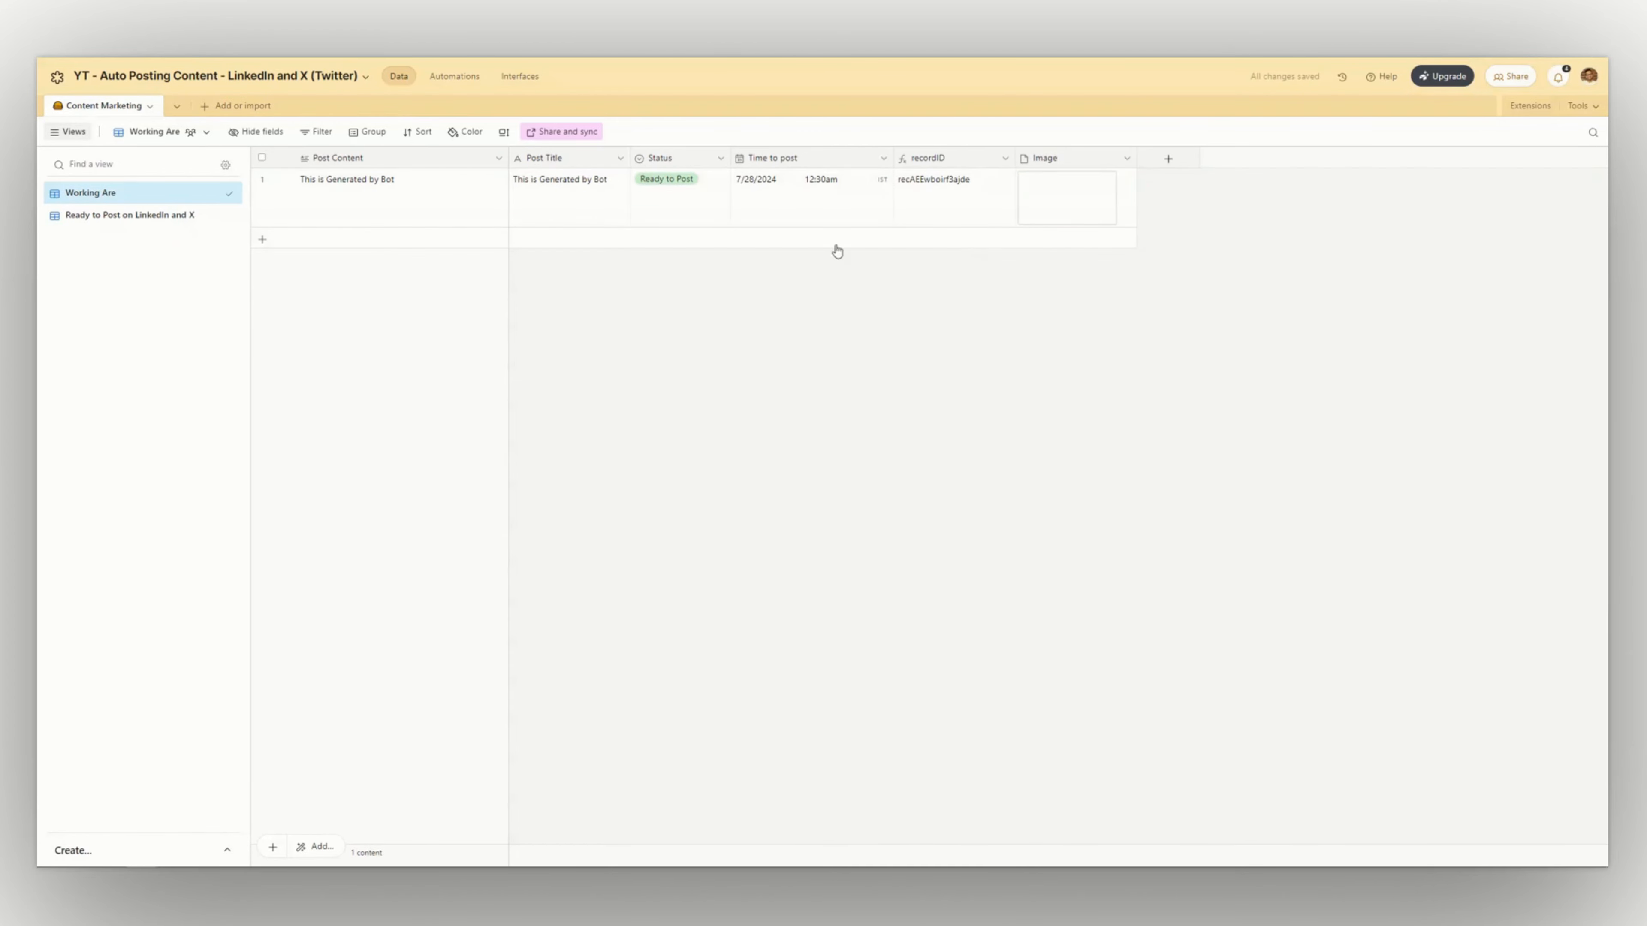
Set the record's Status back to Draft
click(680, 205)
click(680, 206)
click(650, 248)
click(723, 330)
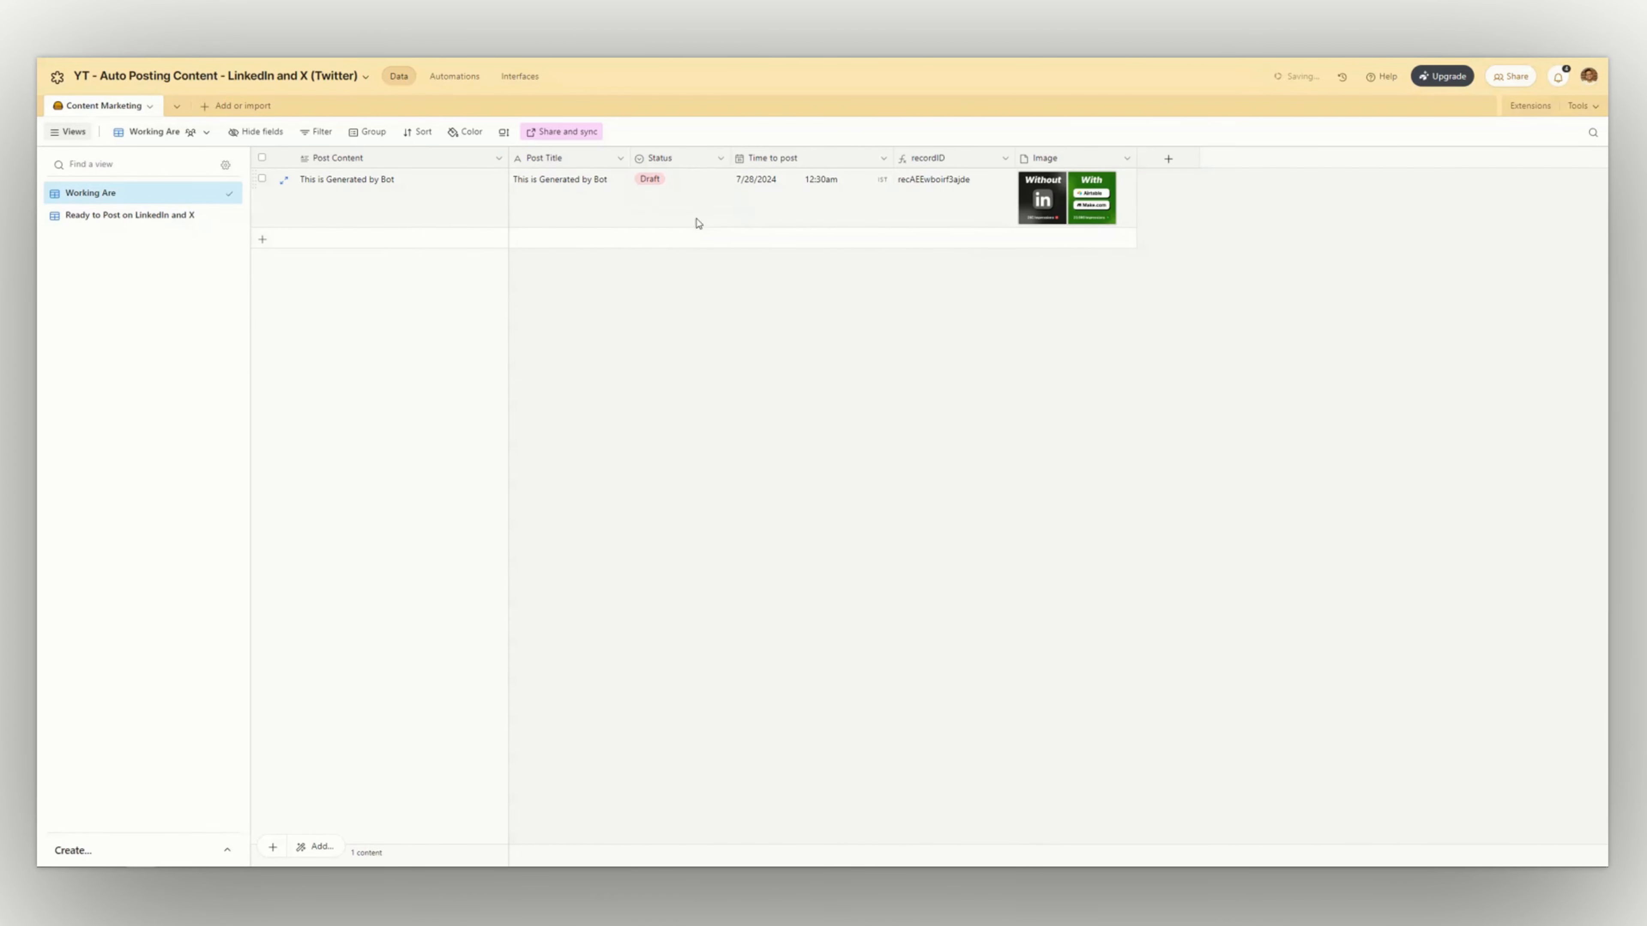
click(698, 223)
click(681, 202)
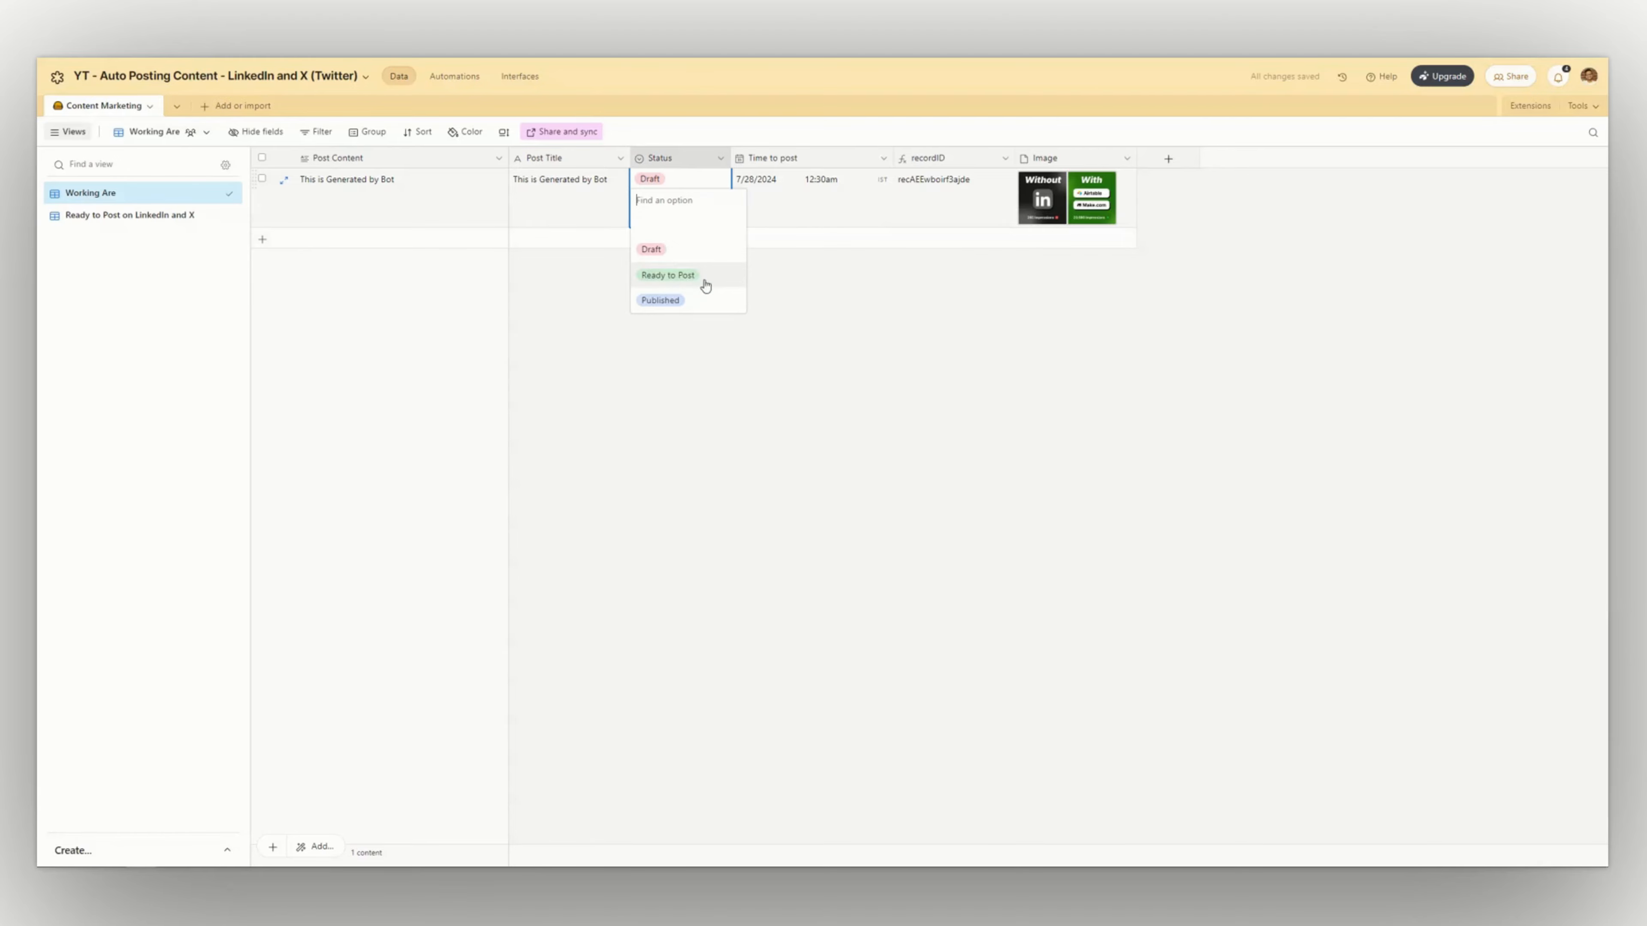
click(717, 379)
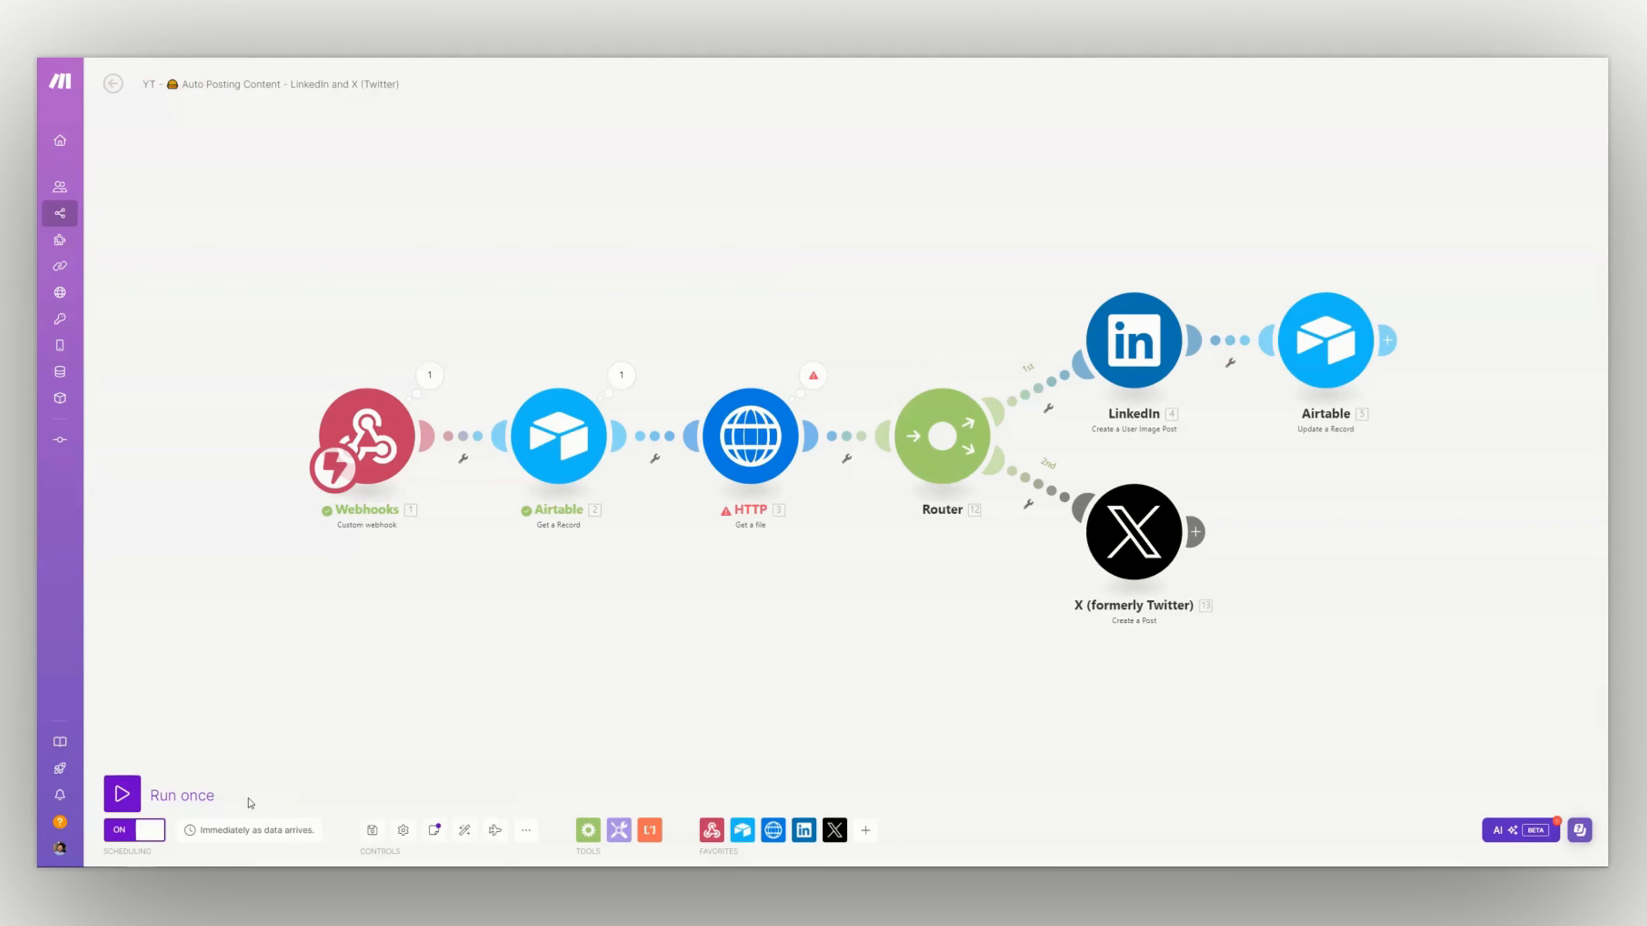
In Make, reactivate the scenario and delete the old unprocessed data in its webhook queue
click(112, 84)
click(1435, 83)
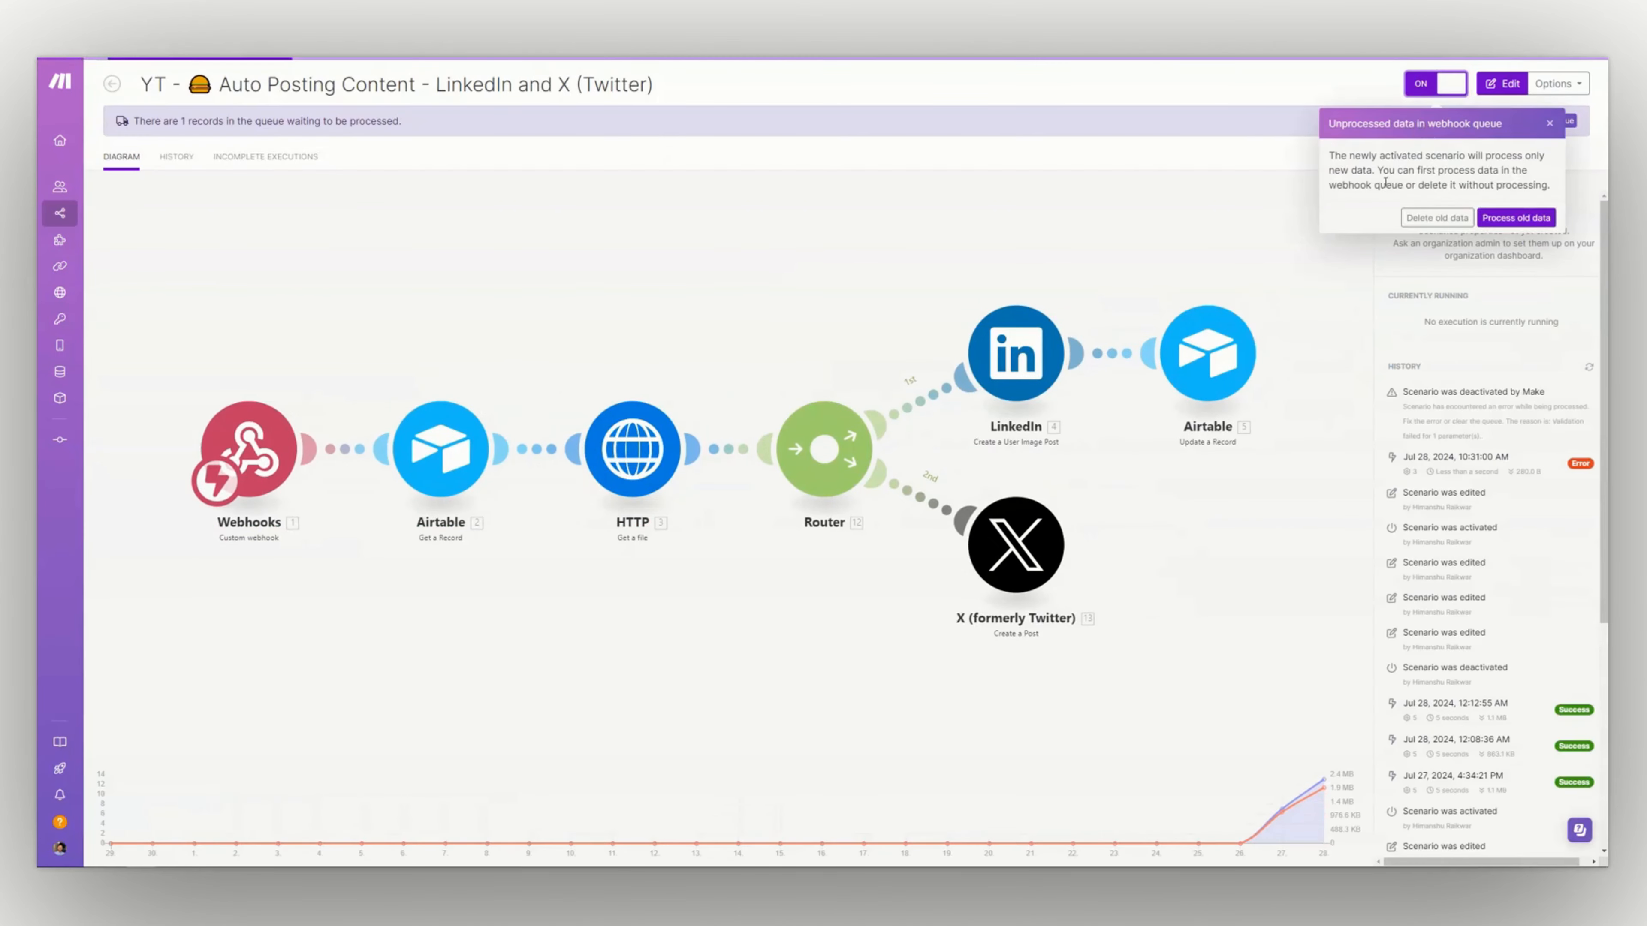
click(1438, 219)
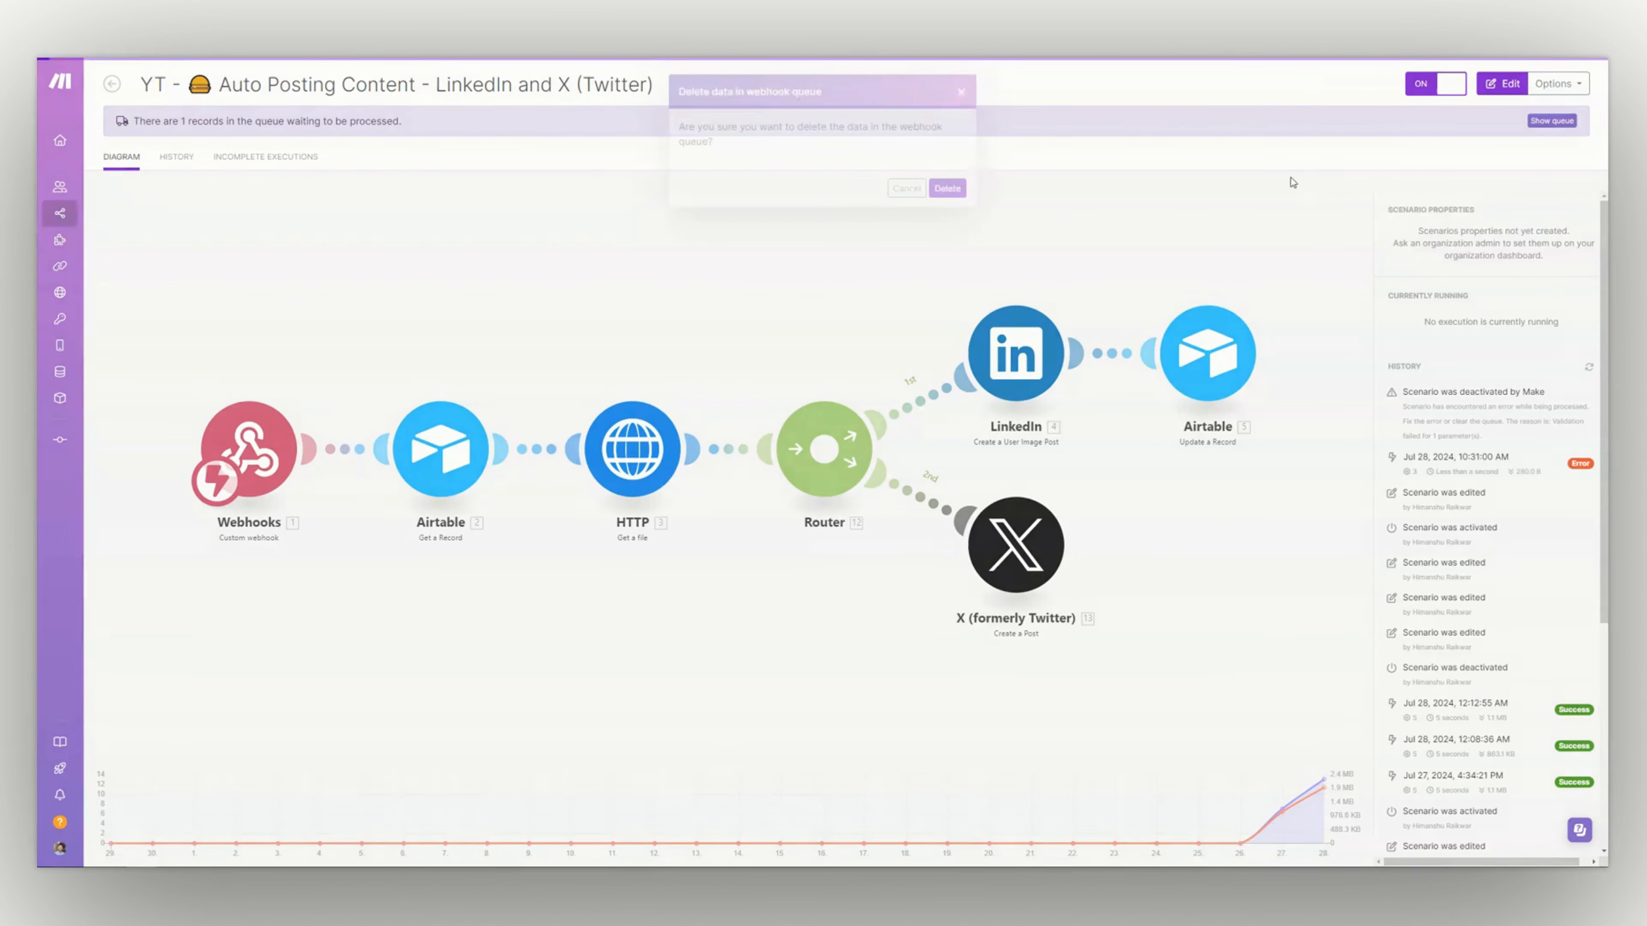
click(948, 188)
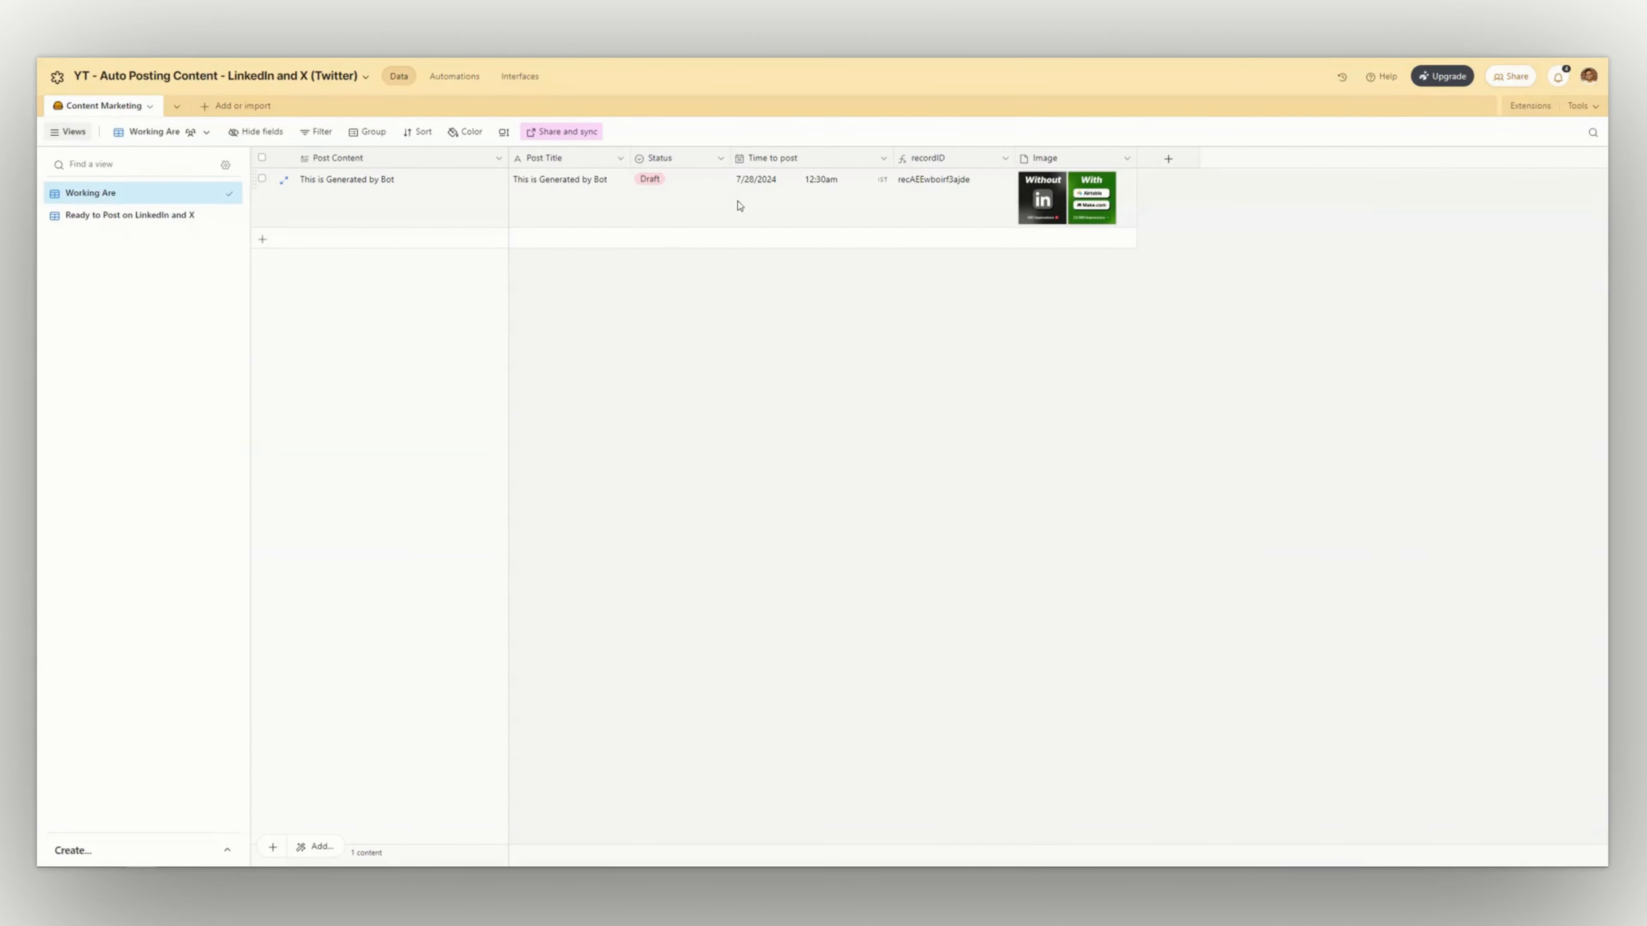
In Airtable, set the Status of the record with the attached image to Ready to Post
click(704, 209)
click(702, 205)
click(688, 286)
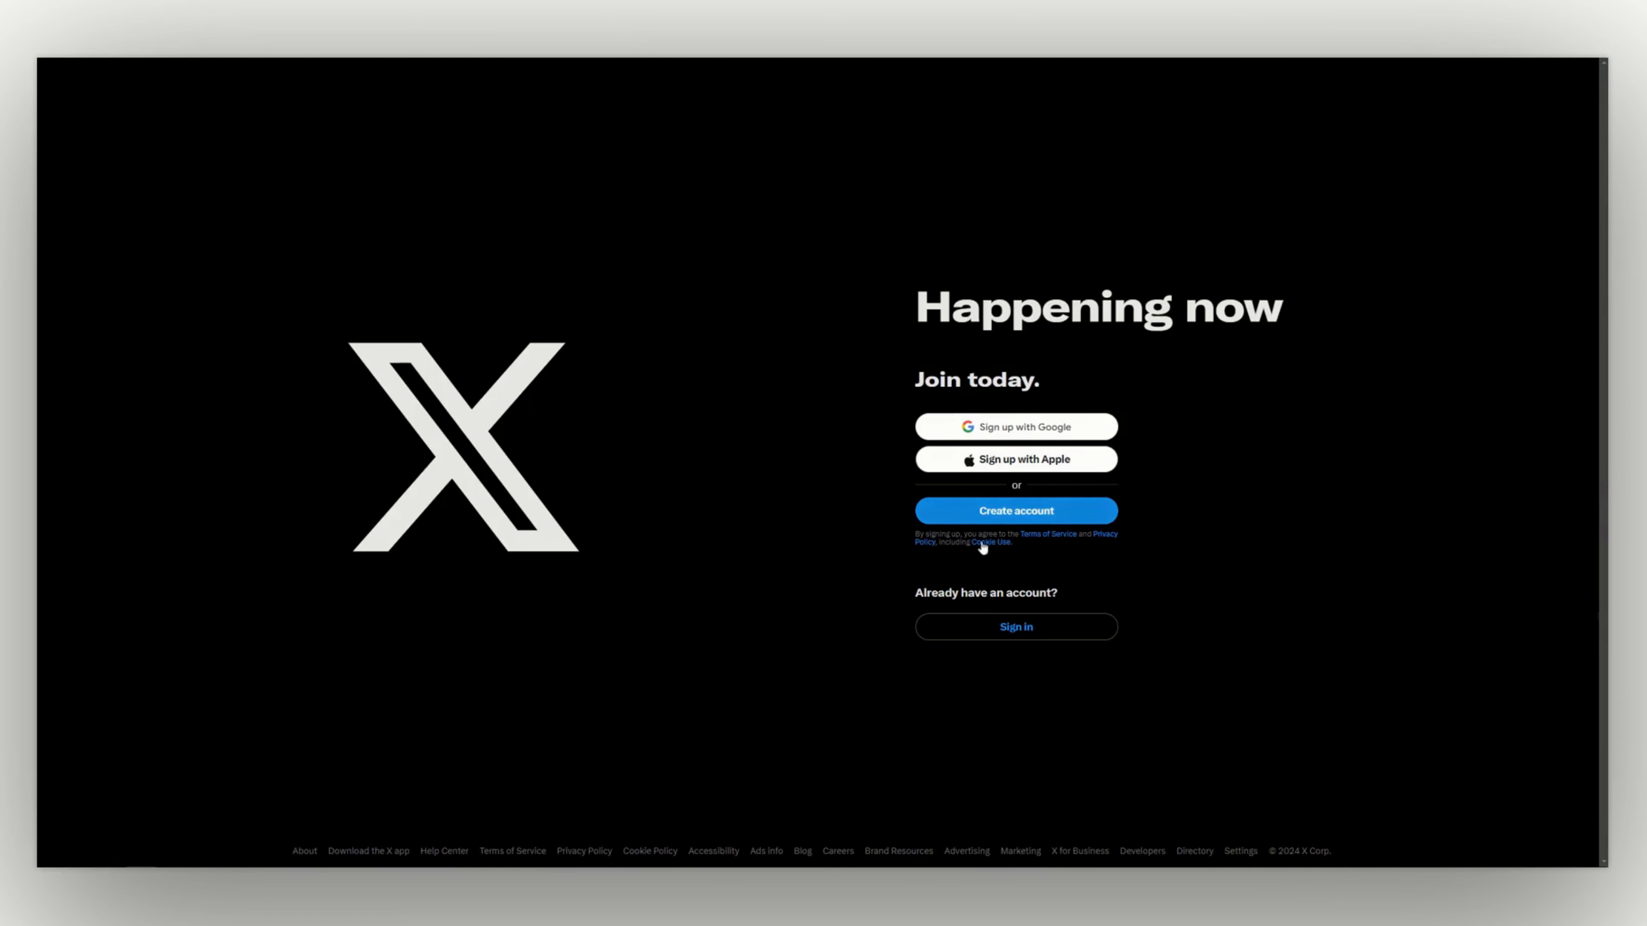
Sign in to X with the account's username and password, and open the account's profile to view its posts
click(1013, 626)
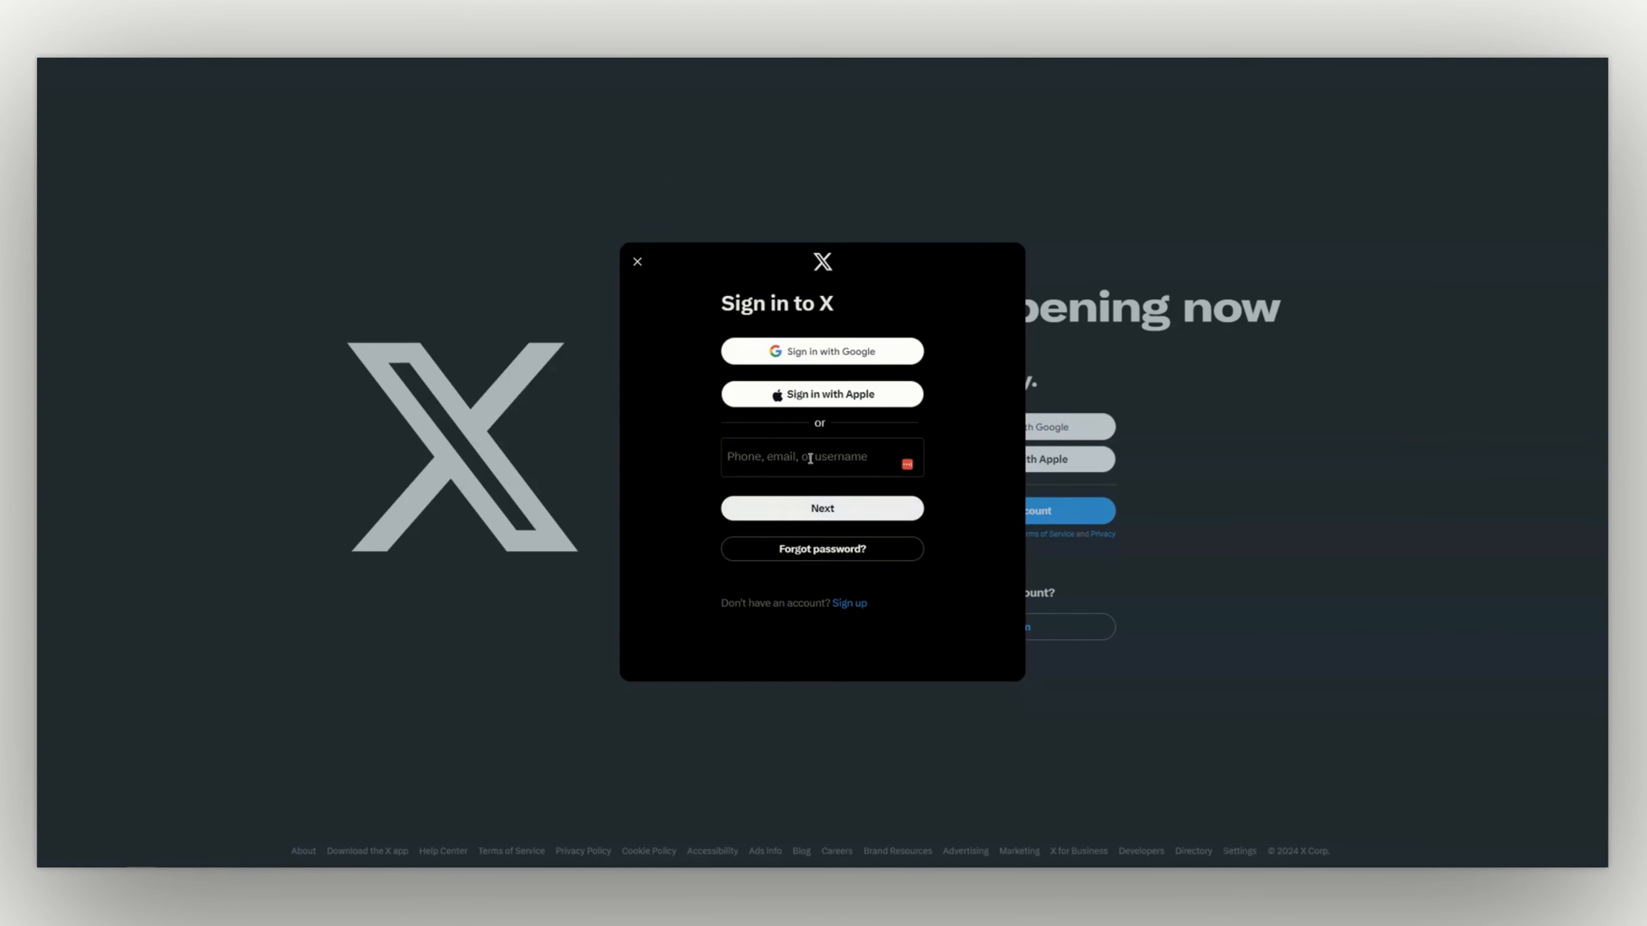
click(809, 458)
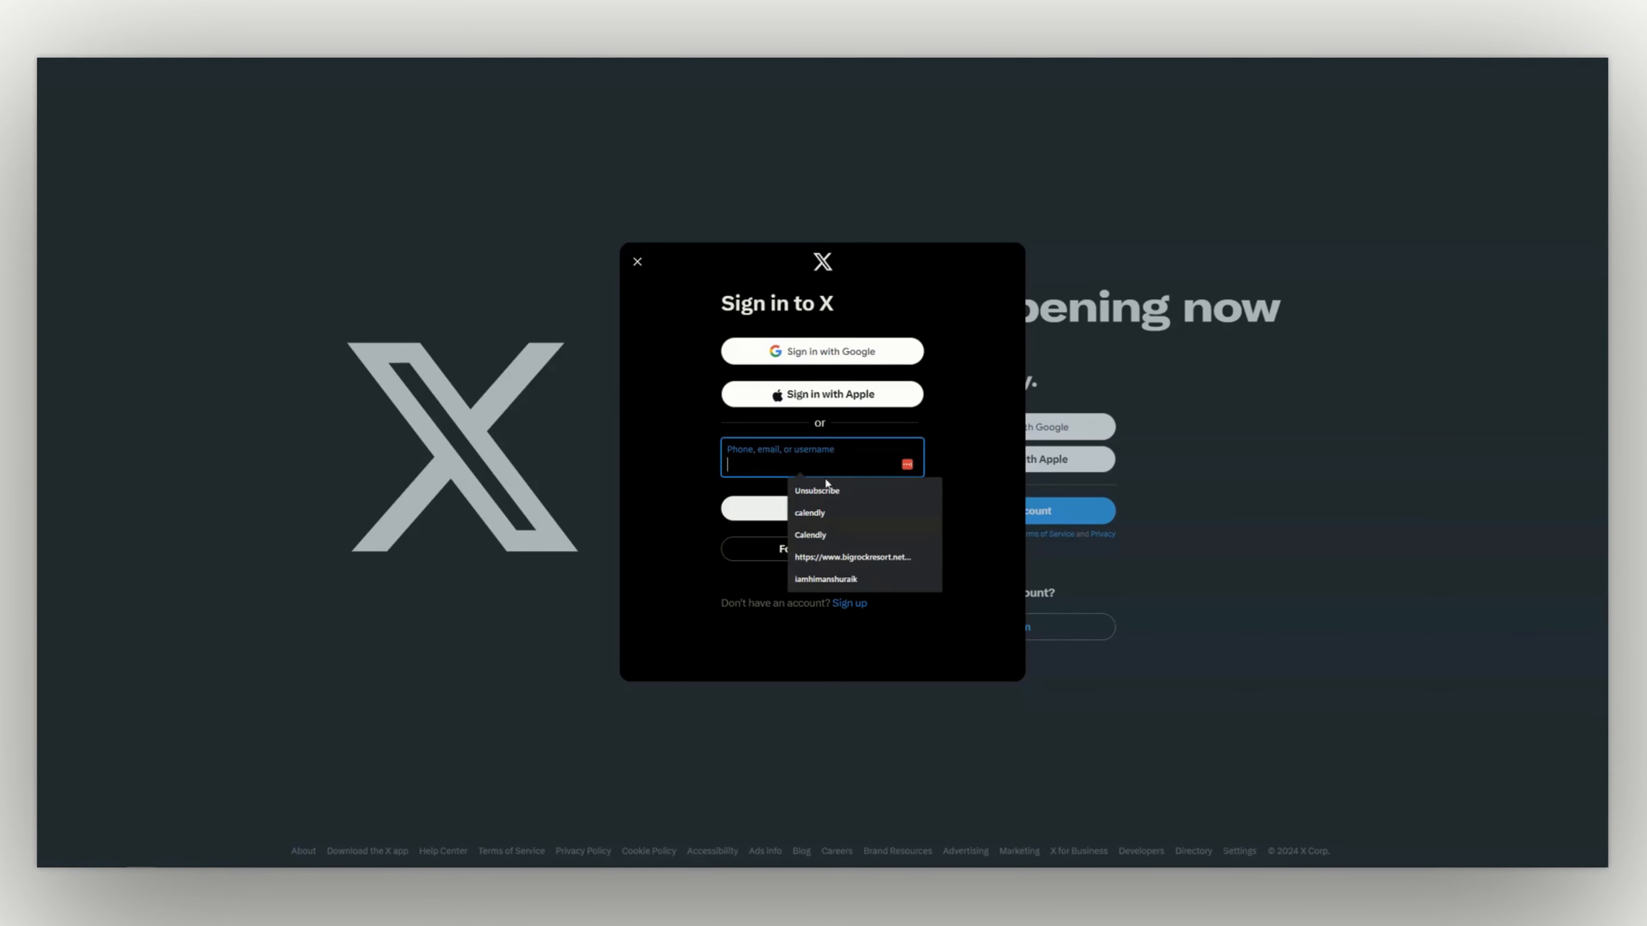
click(849, 514)
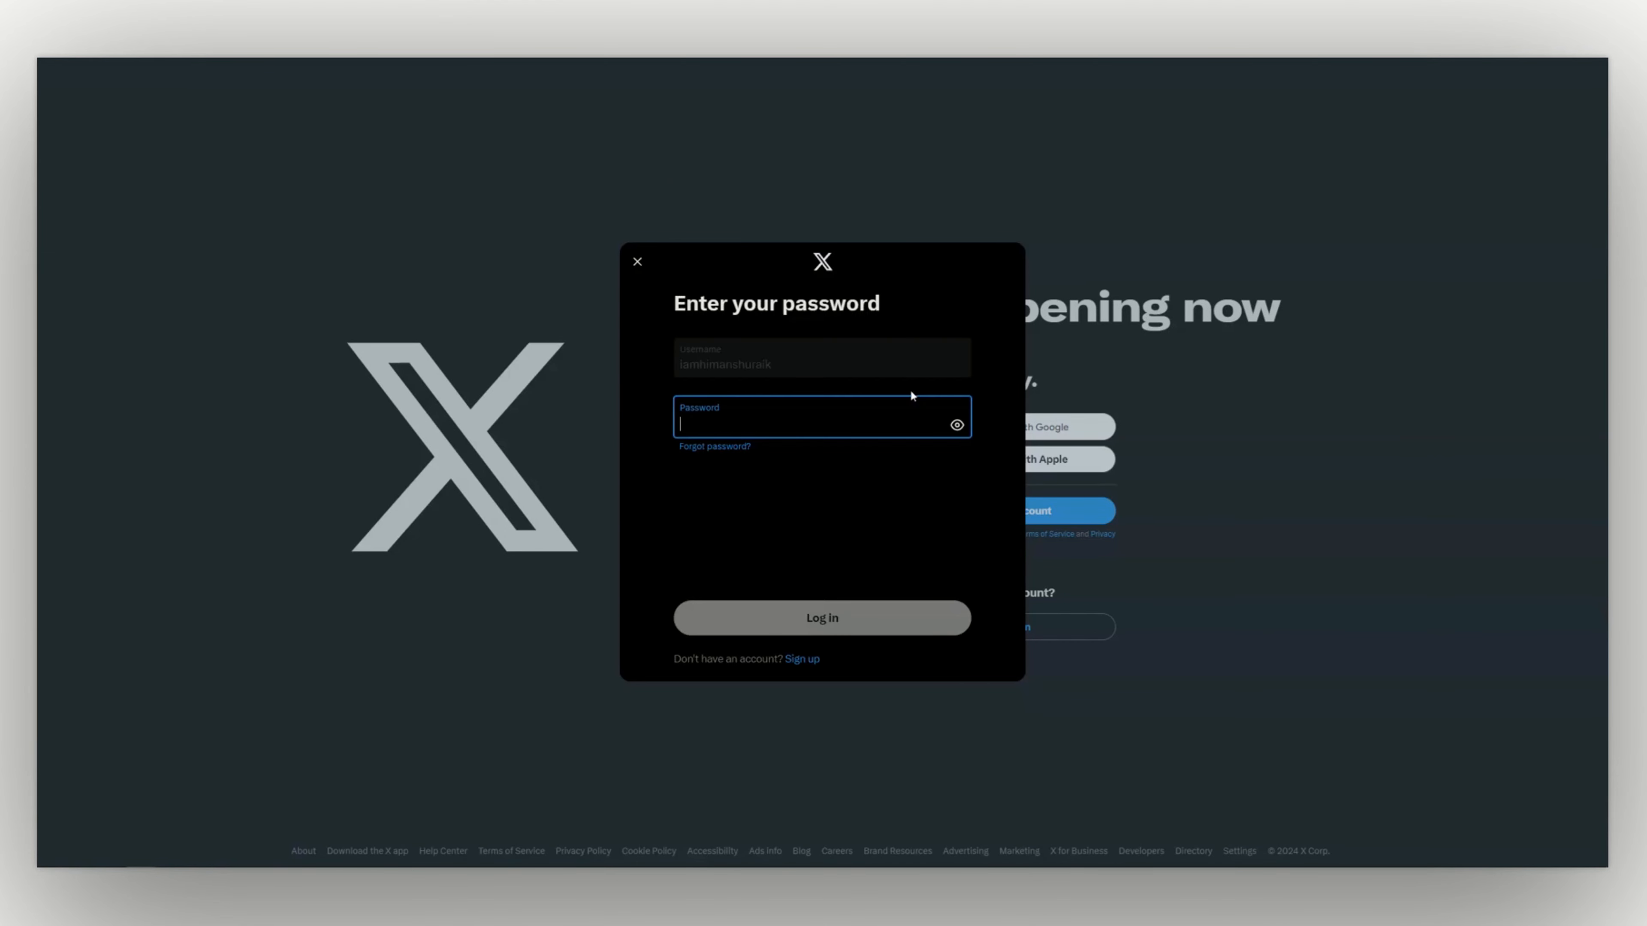
click(821, 614)
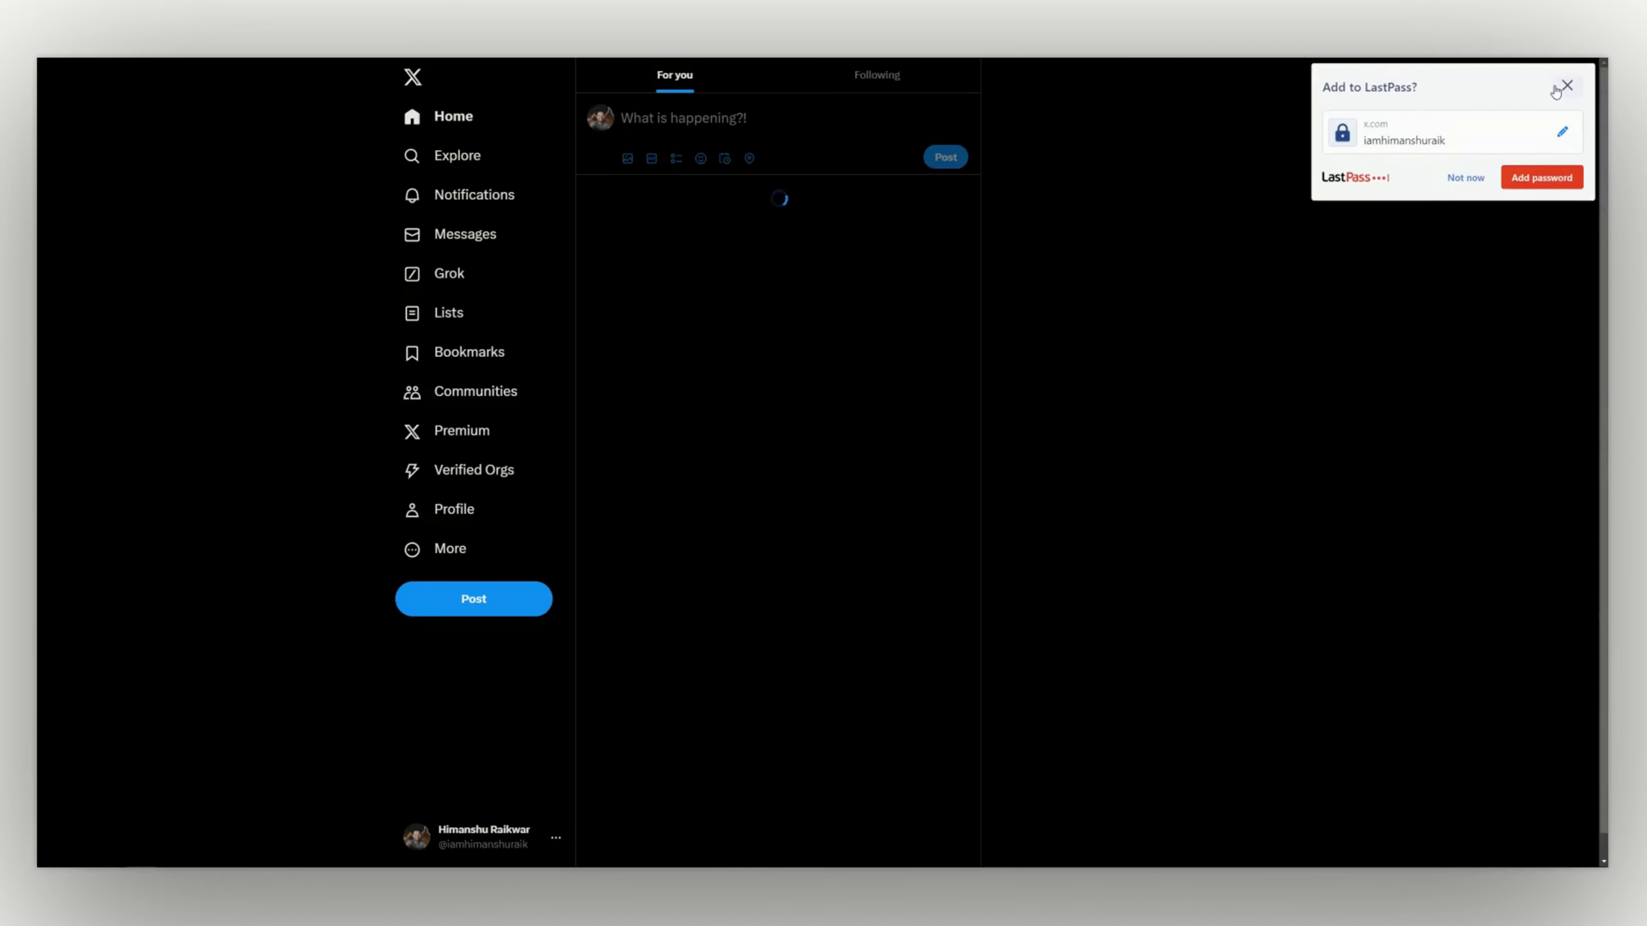
click(1562, 89)
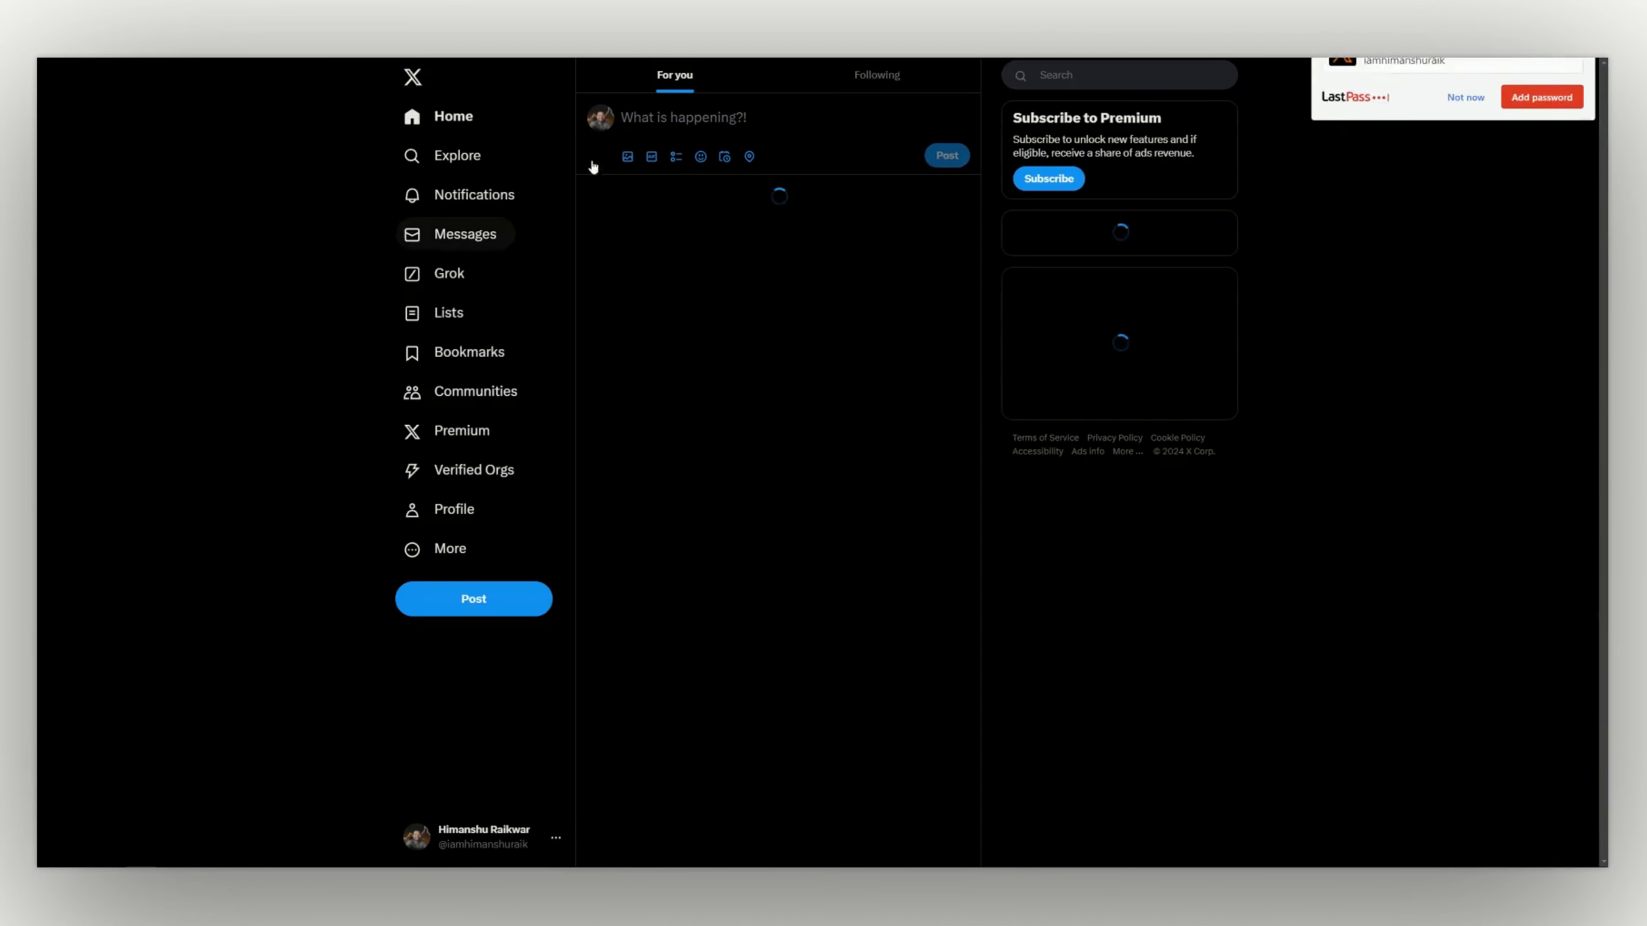
click(594, 129)
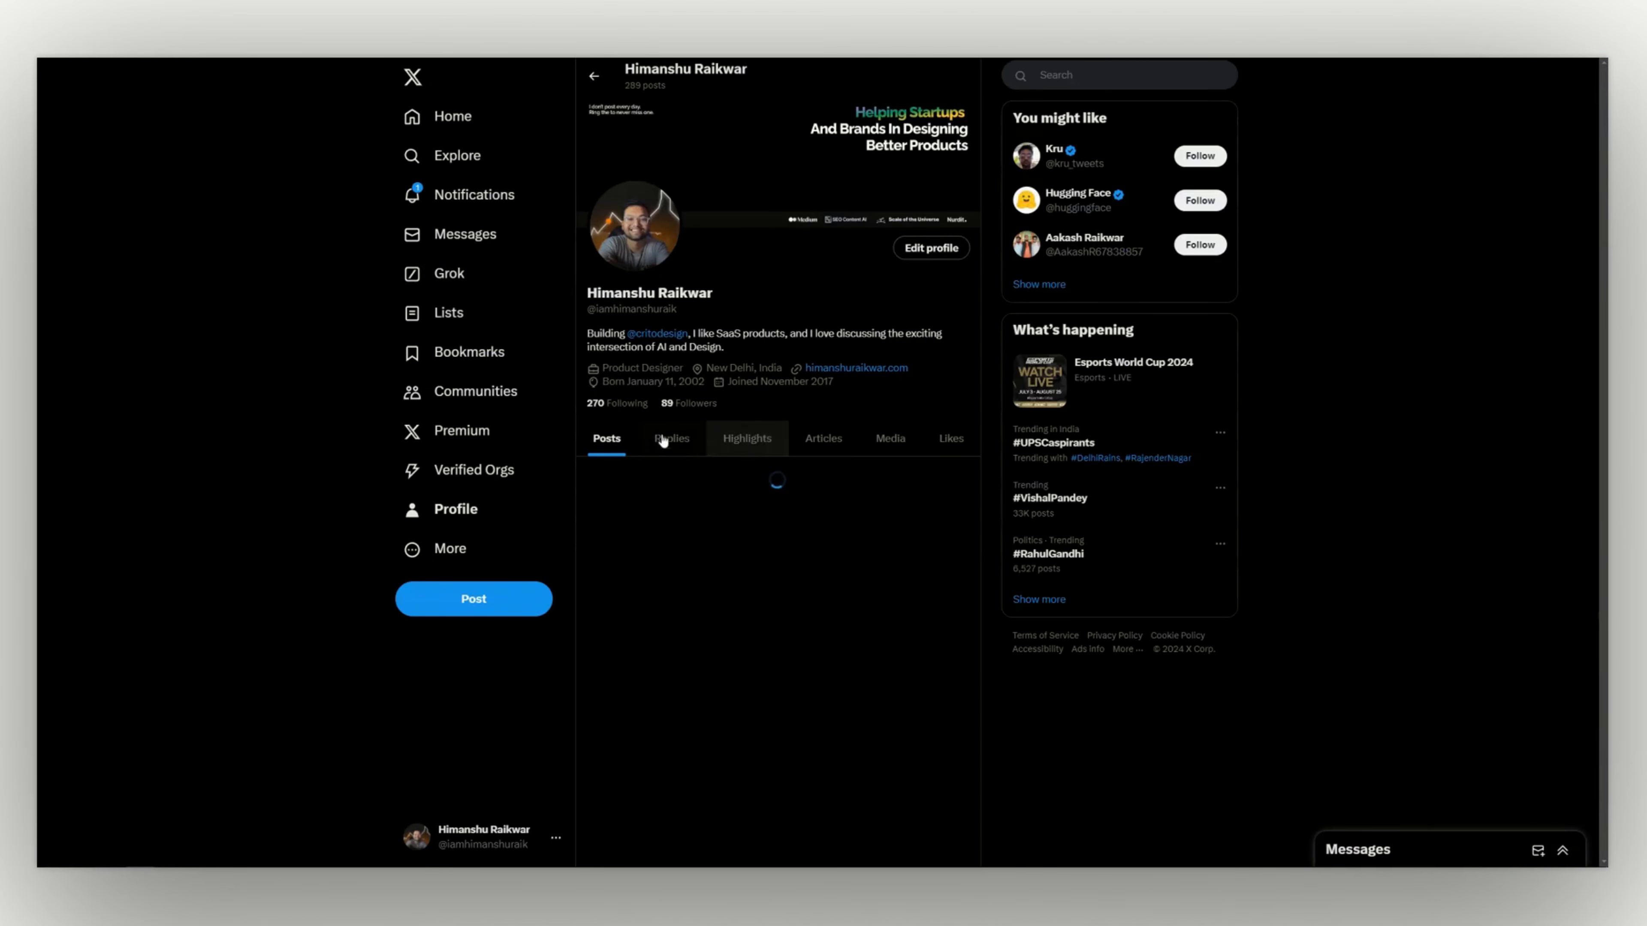